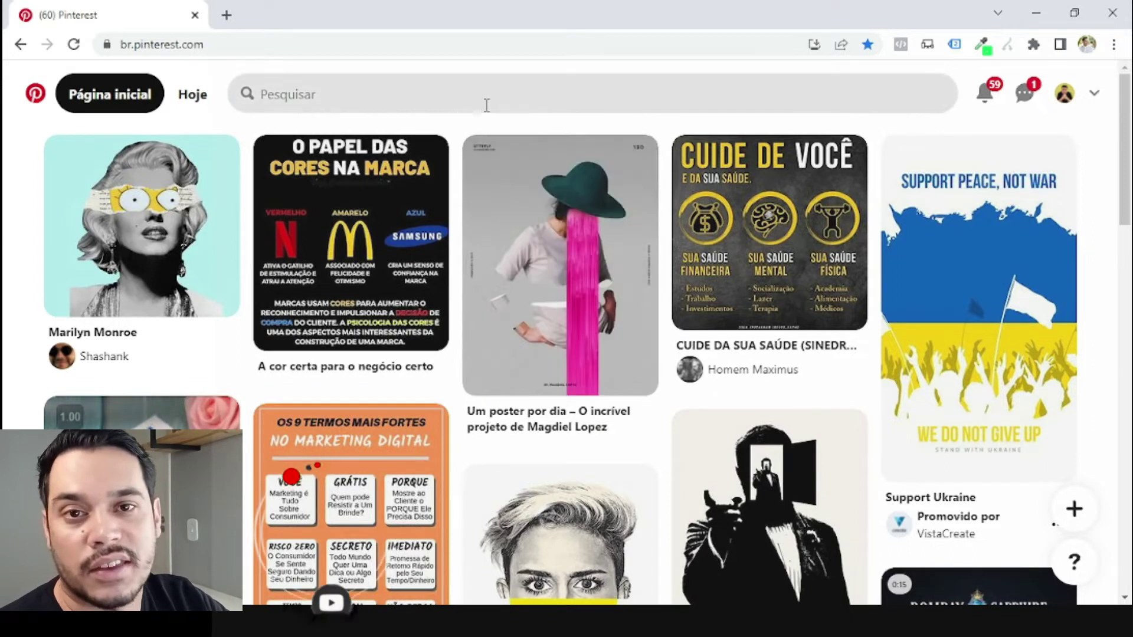
- Search Pinterest for "estrutura metalica decorativa" and browse the resulting pins
left_click(486, 105)
type("e")
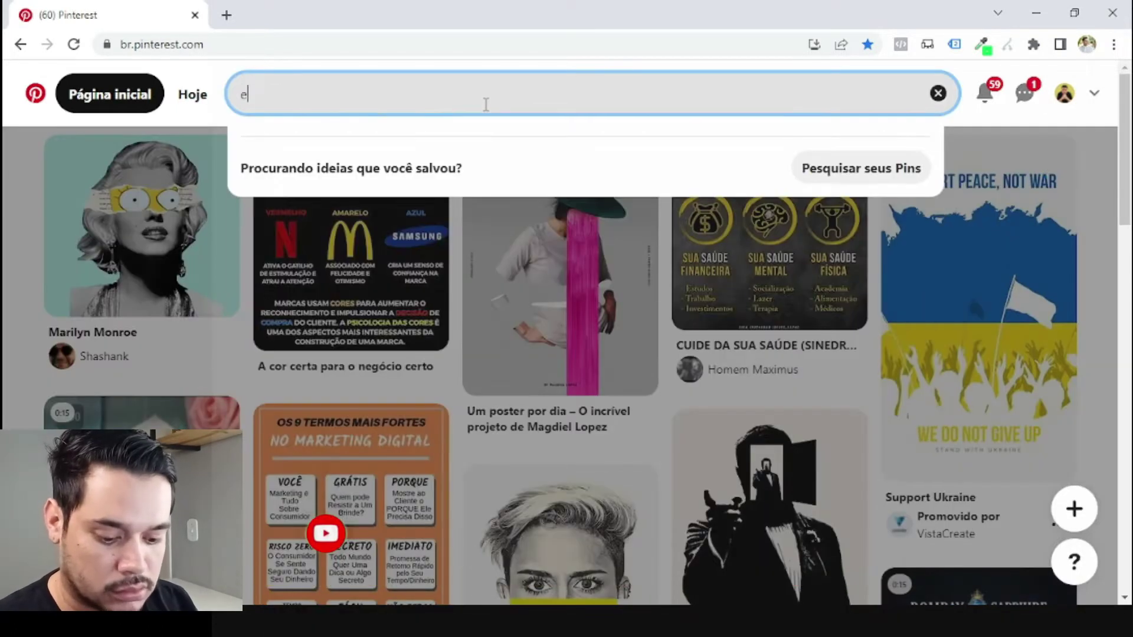
type("strutura meta")
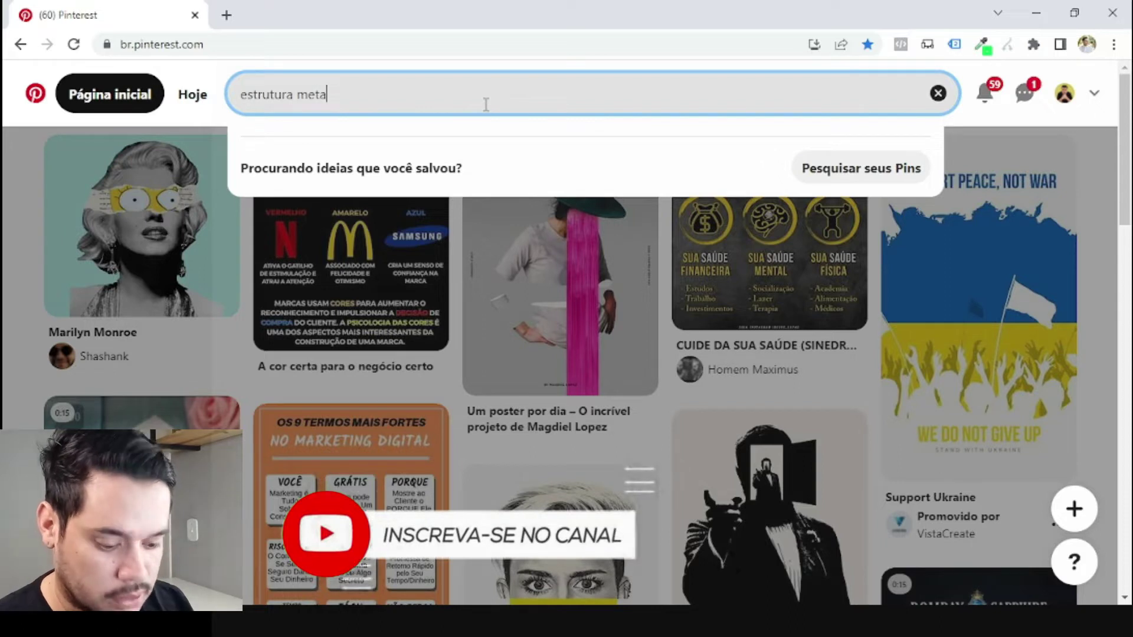
type("lica decora")
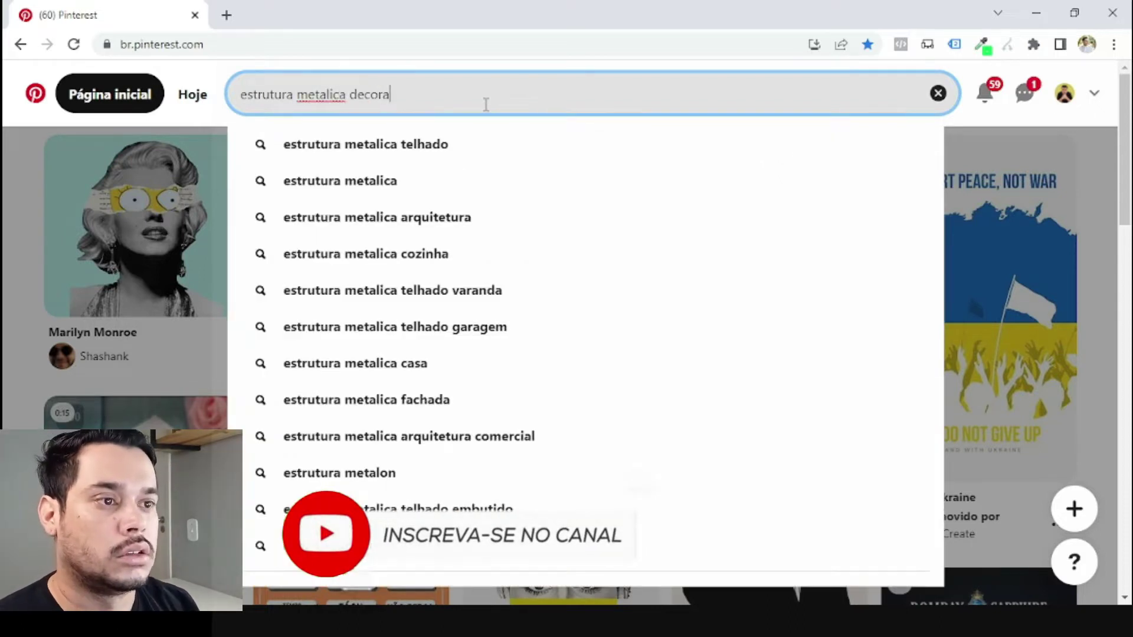
type("tiva")
key("Return")
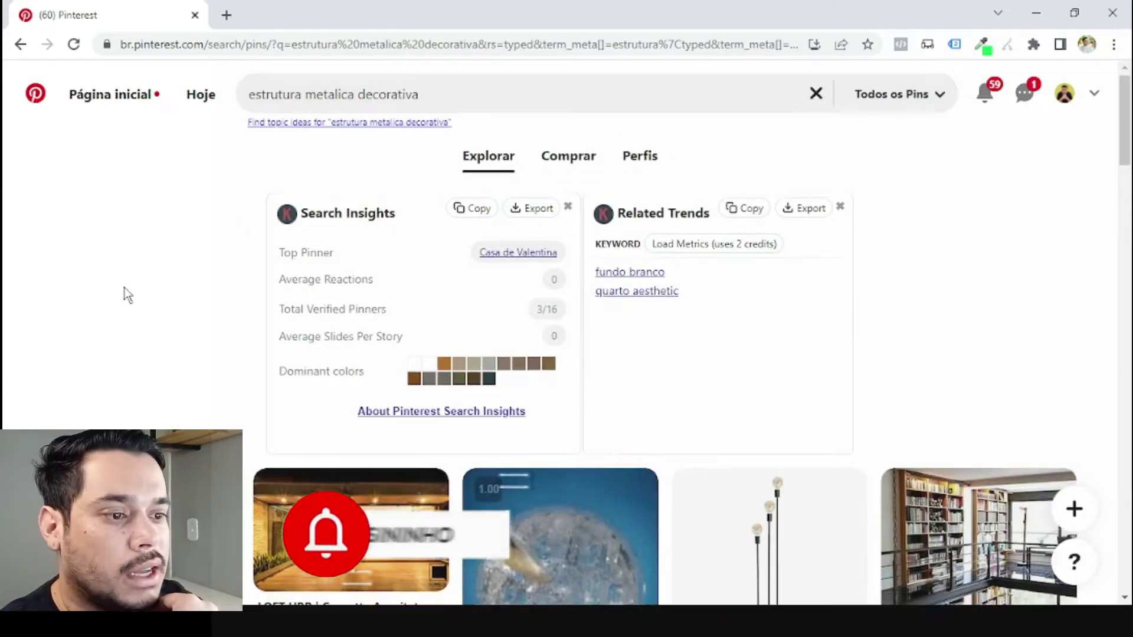
scroll(26, 304, "down", 15)
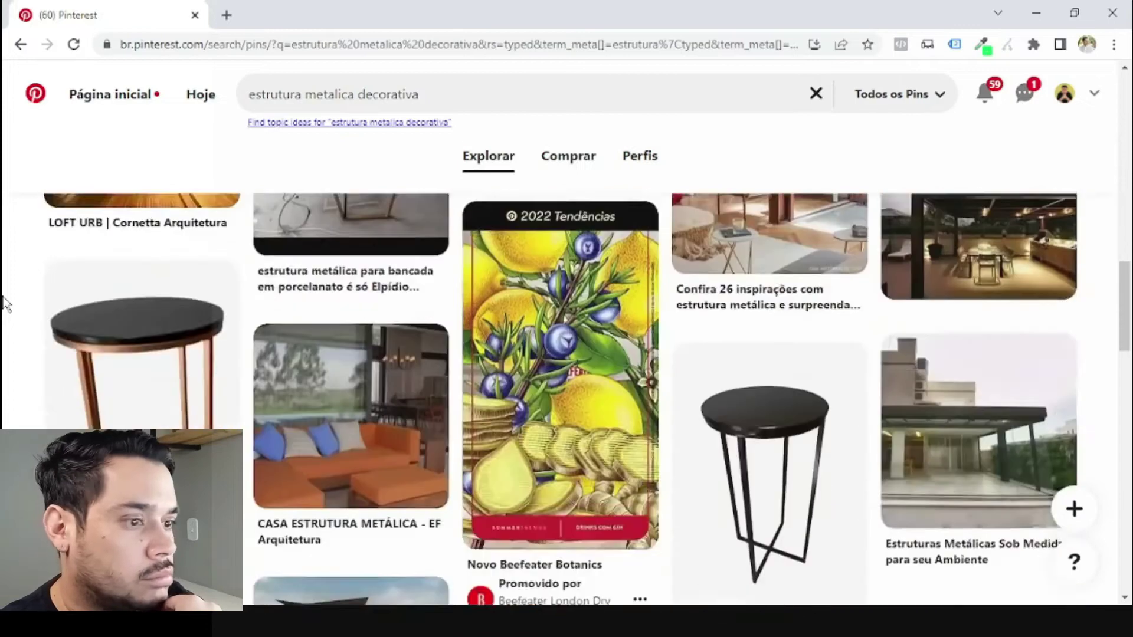
scroll(4, 304, "down", 10)
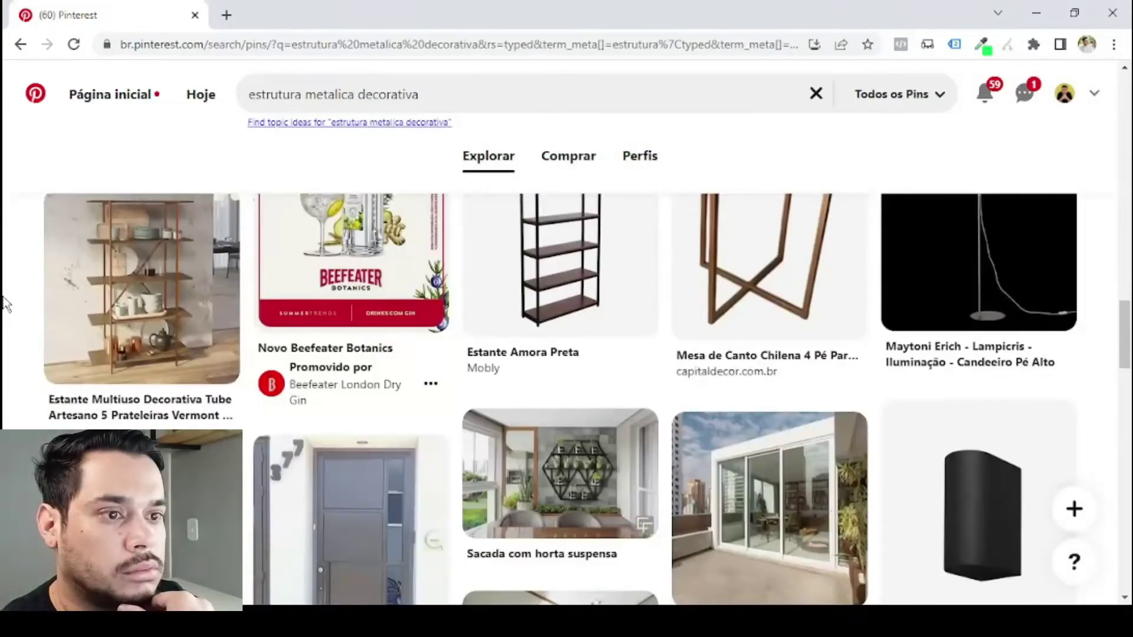
scroll(6, 303, "down", 5)
- Change the search to "estrutura metalica cozinha"
left_click_drag(440, 93, 358, 95)
type("cozinh")
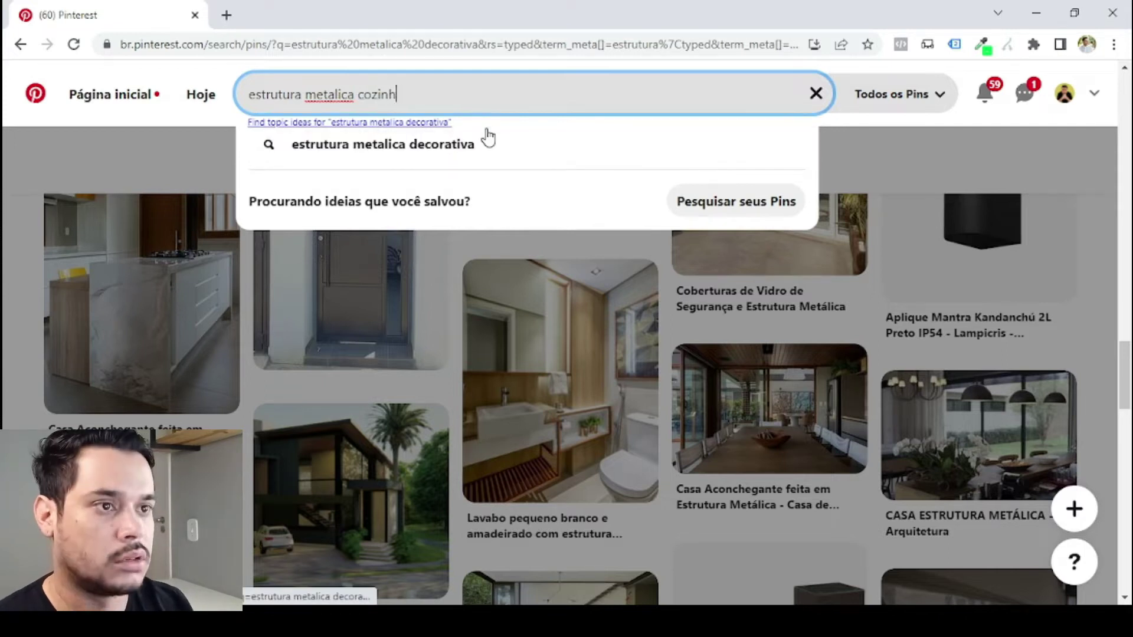
type("a")
key("Return")
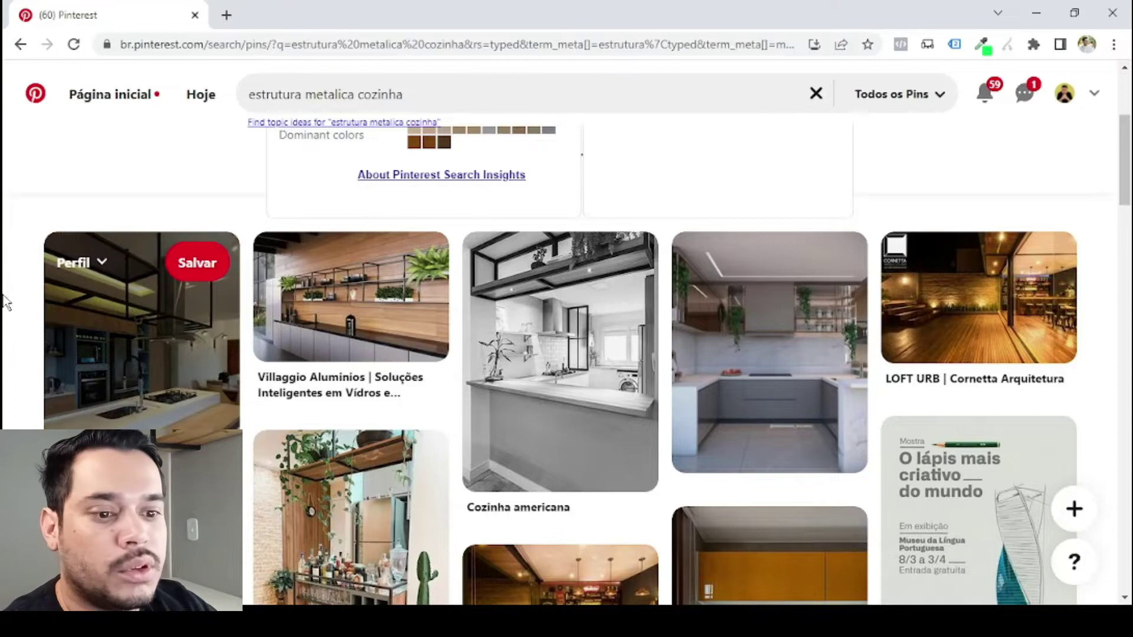
- Browse the kitchen pins and related ideas, opening the one with a black suspended metal shelf and hanging plants
scroll(12, 292, "down", 3)
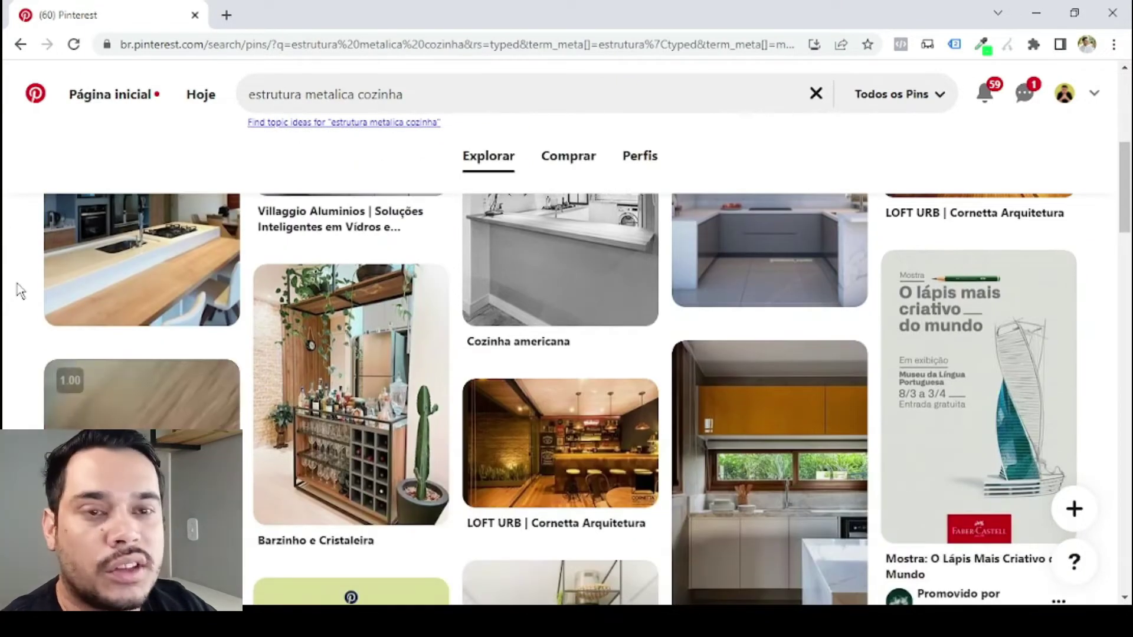
scroll(19, 289, "down", 6)
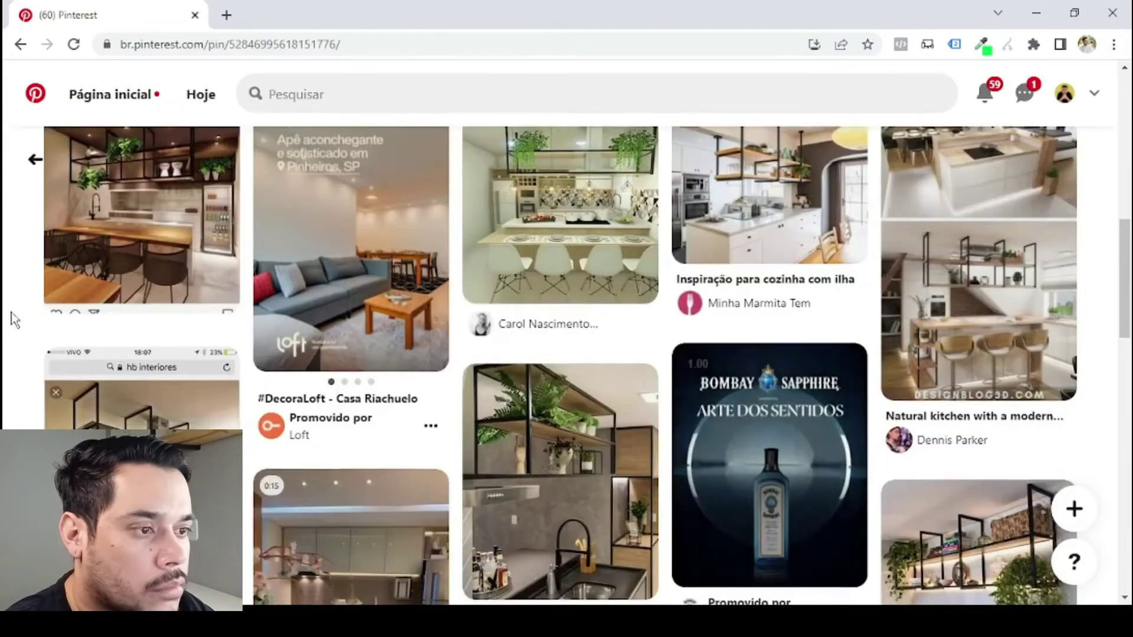
scroll(554, 266, "down", 4)
left_click(551, 260)
scroll(759, 460, "down", 7)
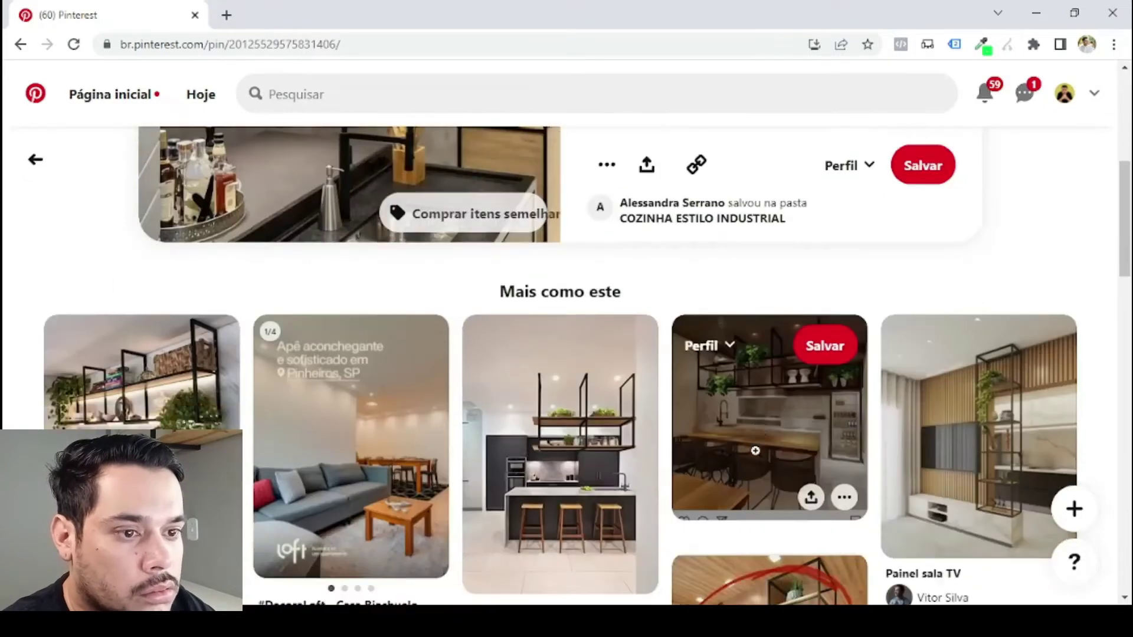
left_click(130, 378)
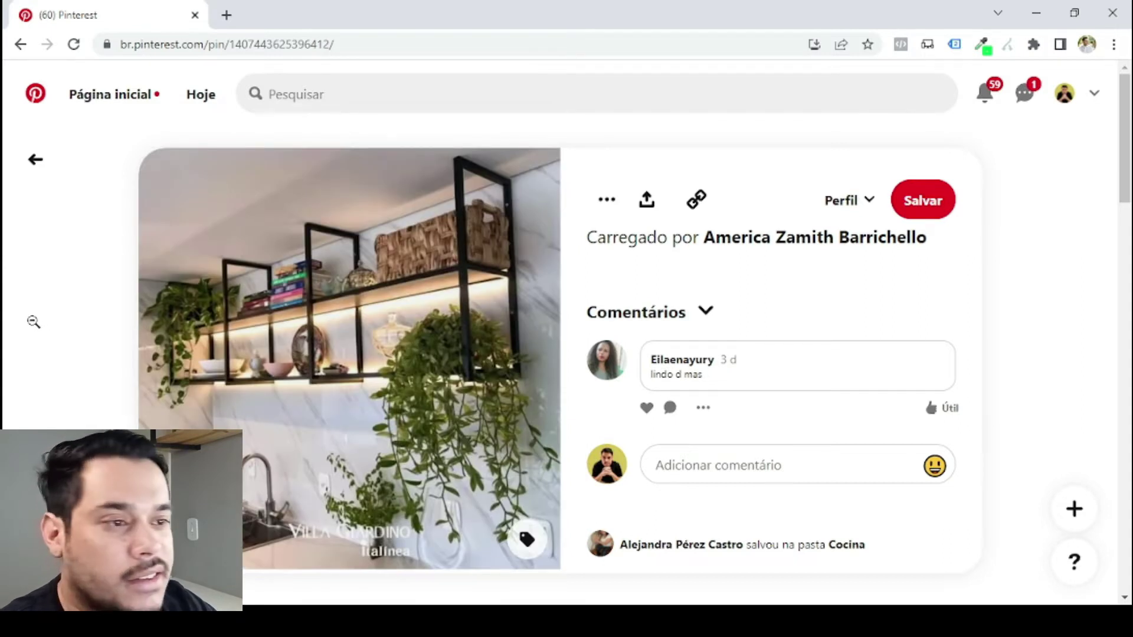
- Switch to Promob Studio to view the empty room's walls and recheck the Pinterest reference image
key("alt+Tab")
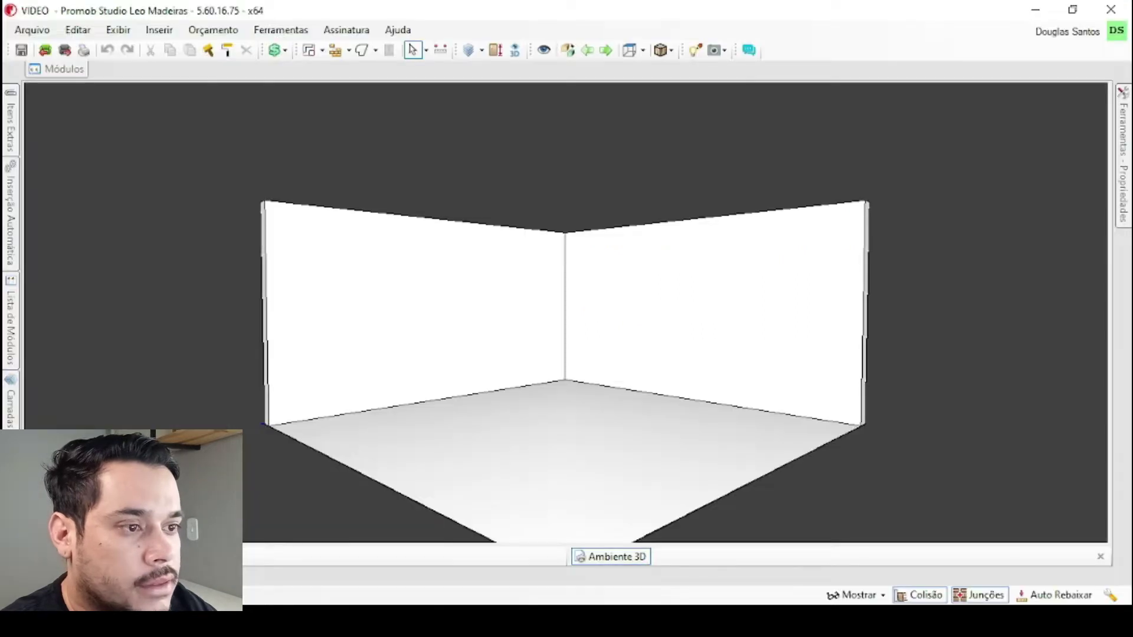
scroll(614, 328, "up", 4)
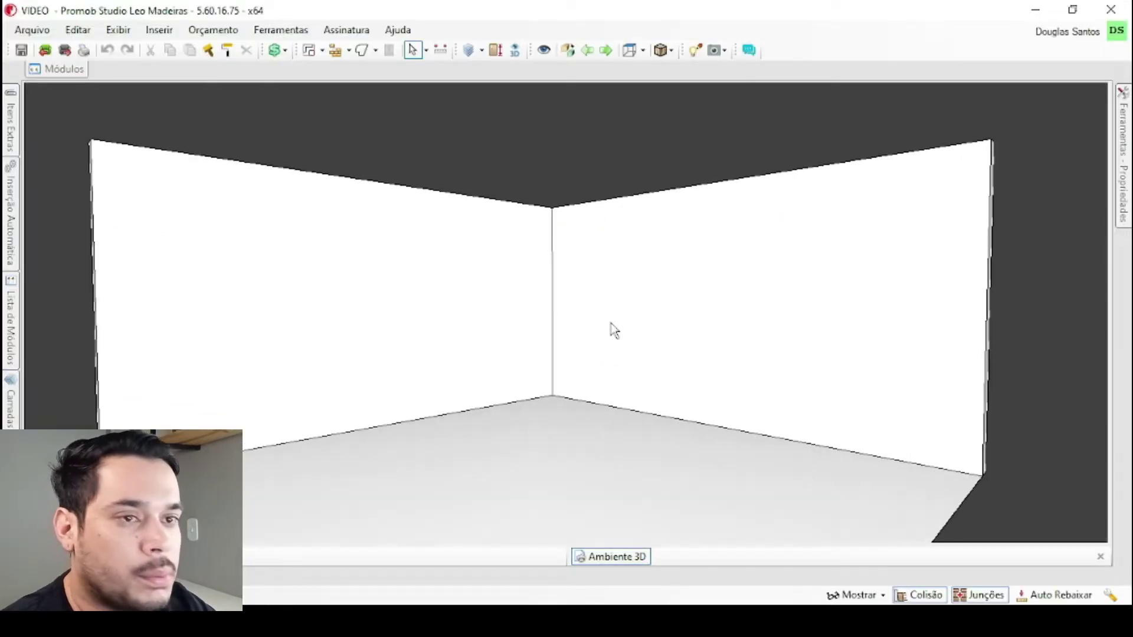
middle_click_drag(444, 266, 383, 316)
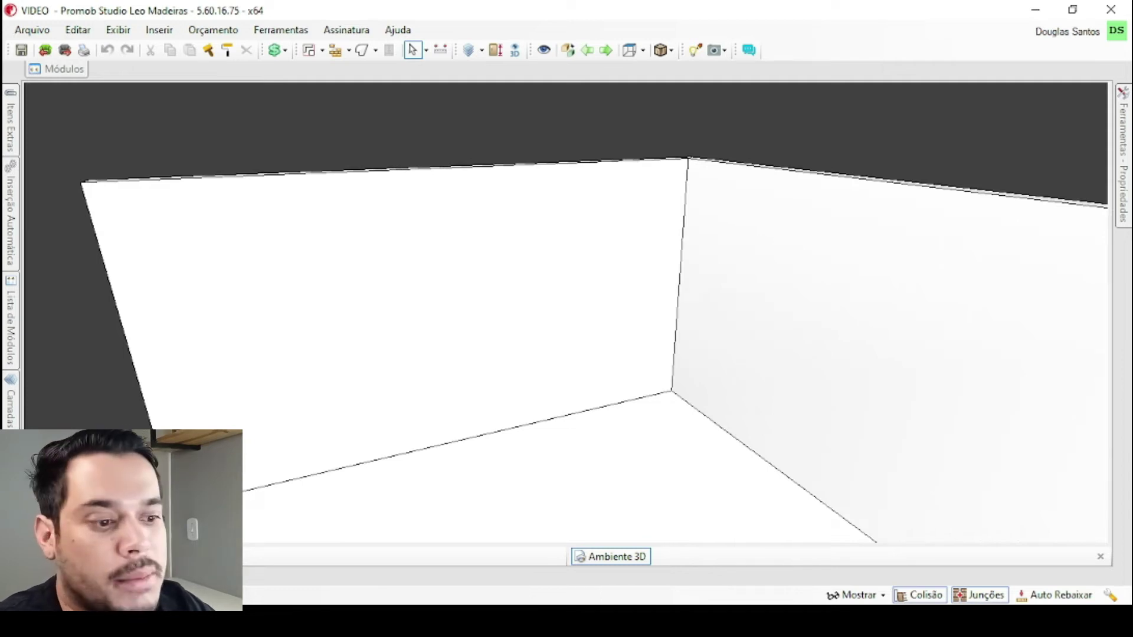
mouse_move(307, 620)
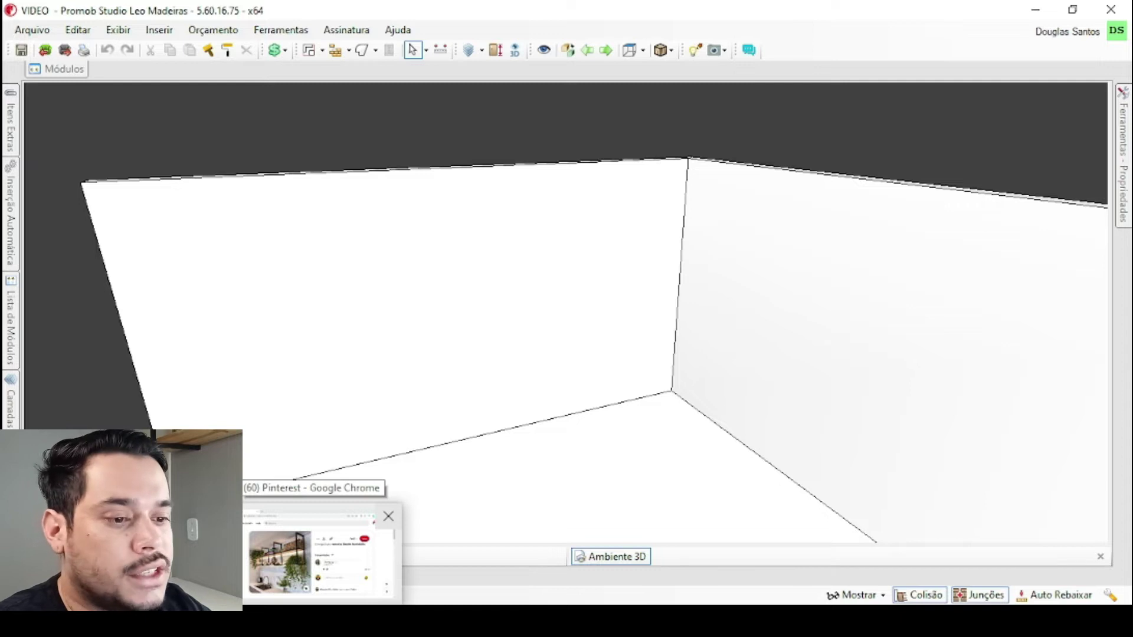
left_click(313, 552)
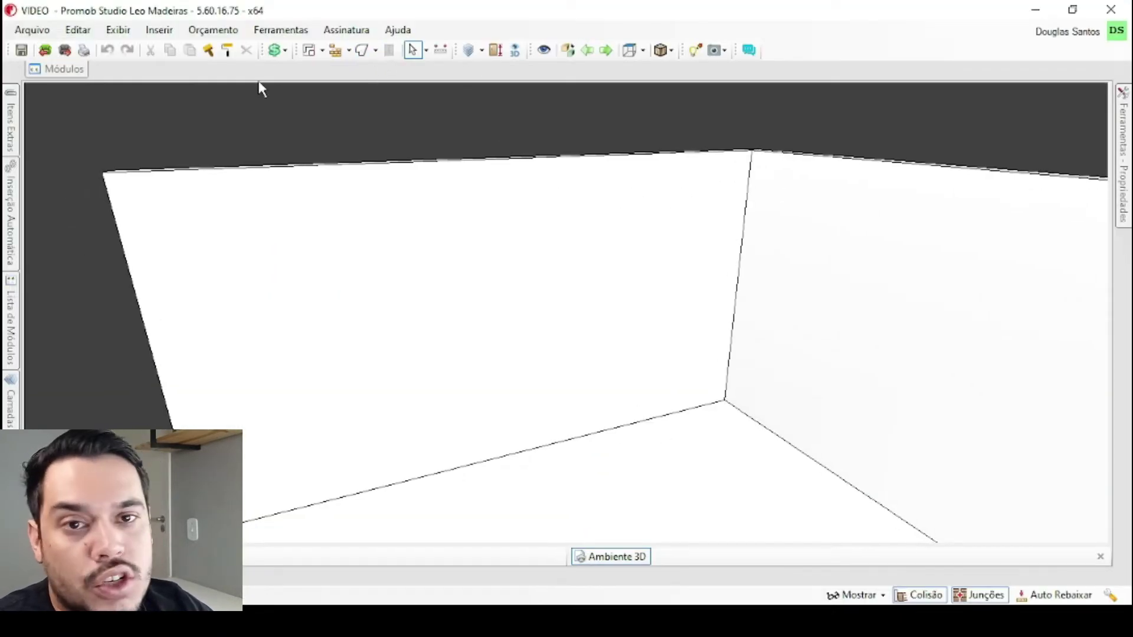
- Search Catalog3D for "estrutura metalica" and place the Estrutura Metalica shelf frame by Sket Descarte on the left wall
left_click(18, 106)
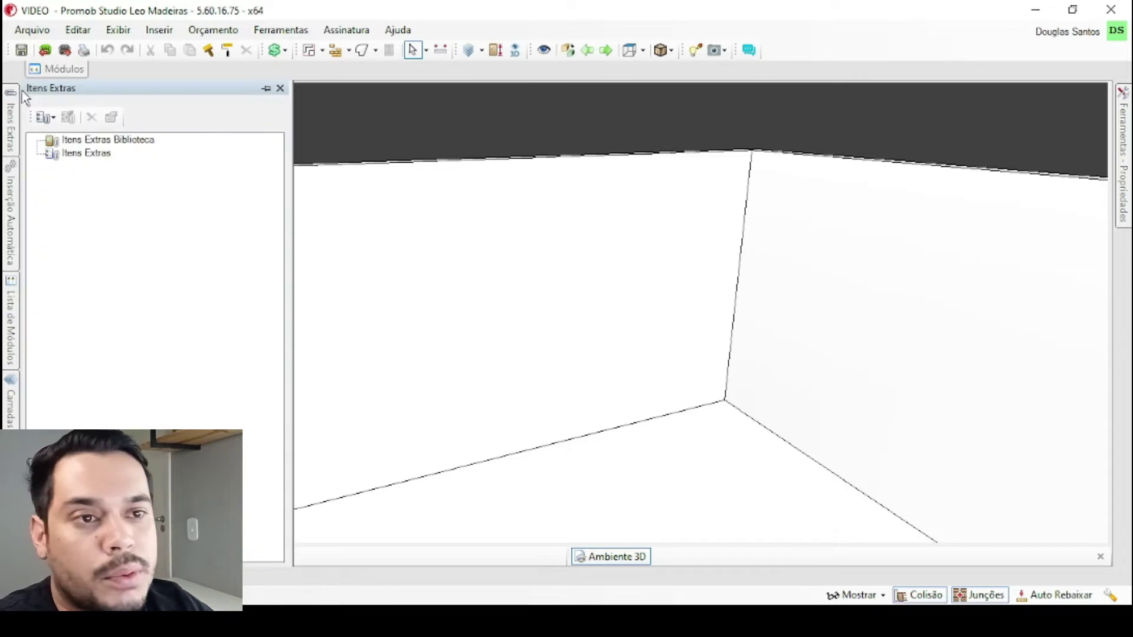
left_click(66, 69)
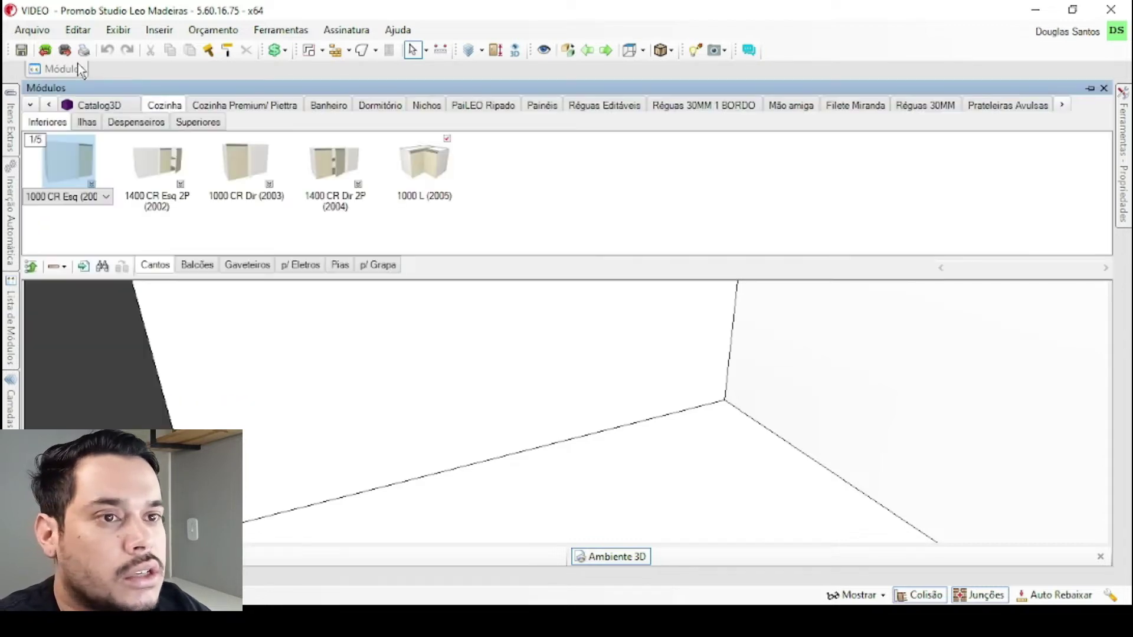
left_click(121, 108)
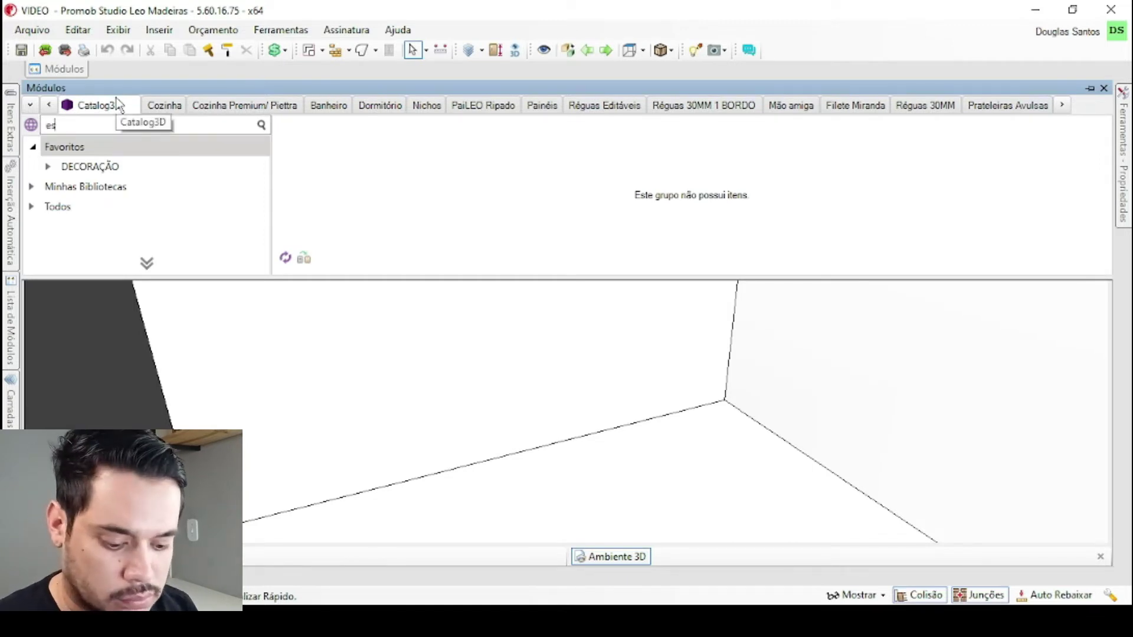
key("Return")
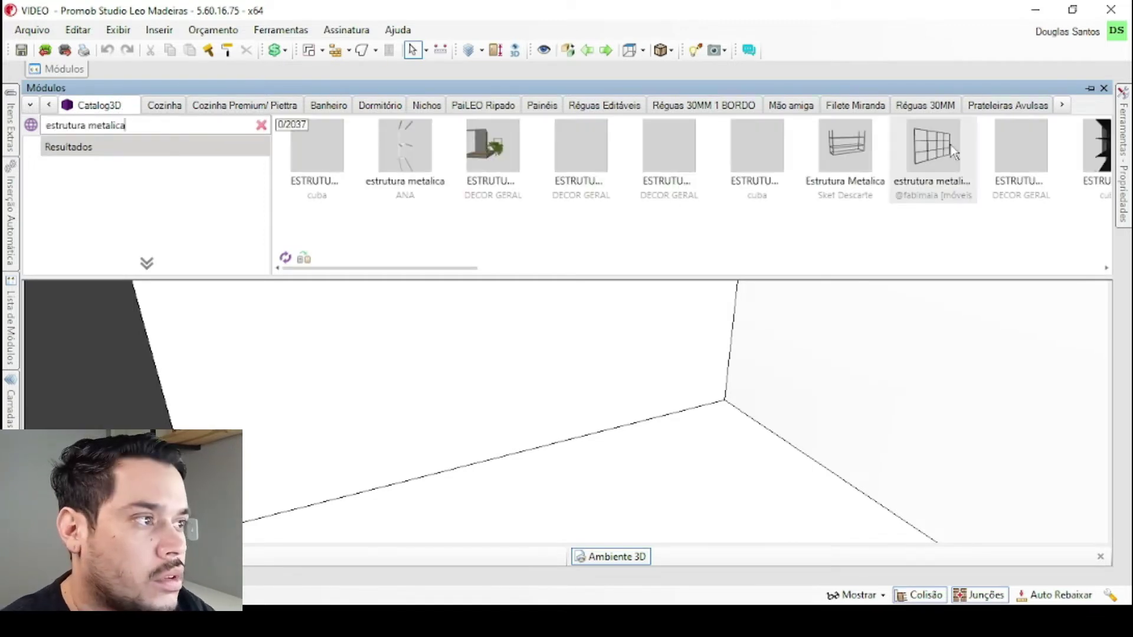
left_click_drag(845, 150, 291, 421)
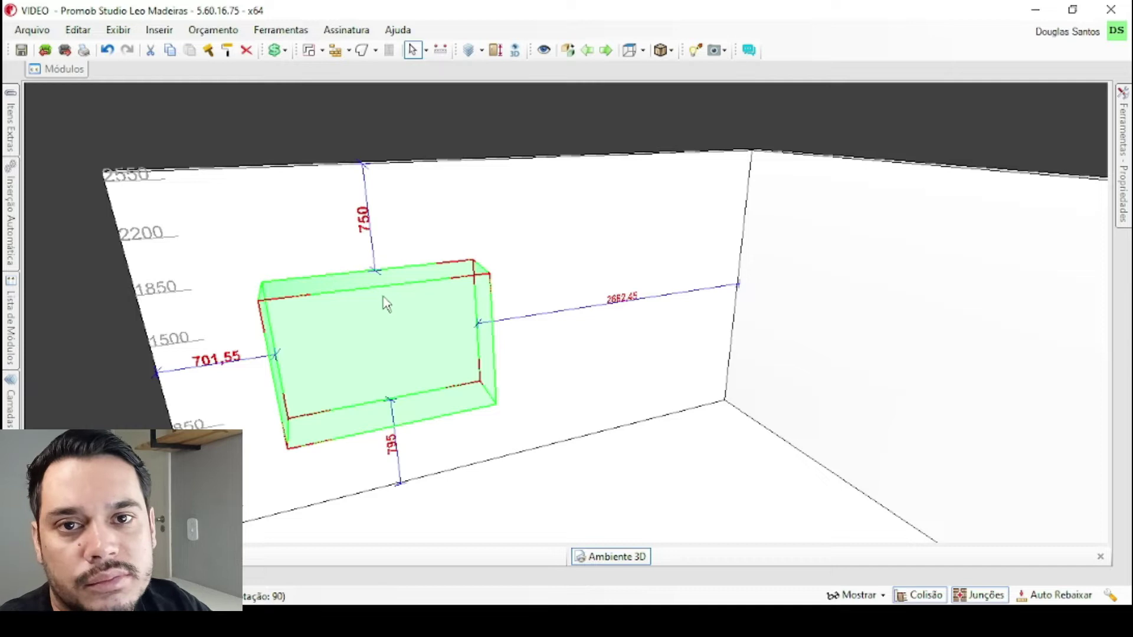
left_click_drag(383, 298, 384, 299)
- Try to shorten the metal shelf frame by moving its left side inward
scroll(383, 298, "up", 1)
middle_click_drag(383, 299, 498, 372)
left_click_drag(382, 179, 454, 266)
middle_click_drag(455, 265, 430, 218)
scroll(498, 241, "up", 5)
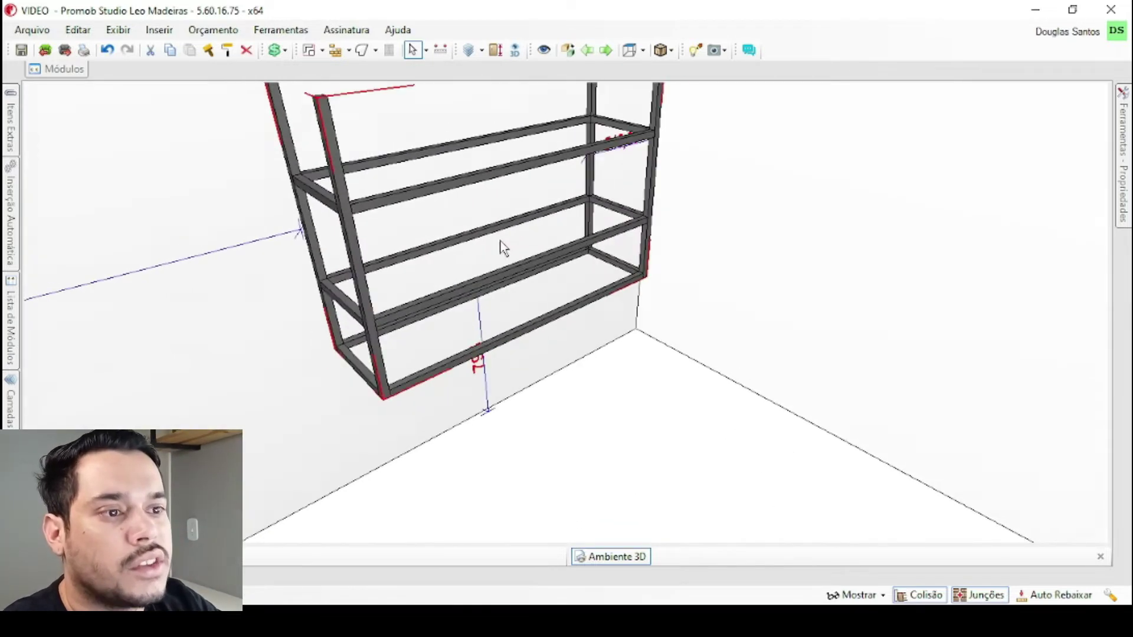
middle_click_drag(500, 241, 591, 358)
left_click(435, 242)
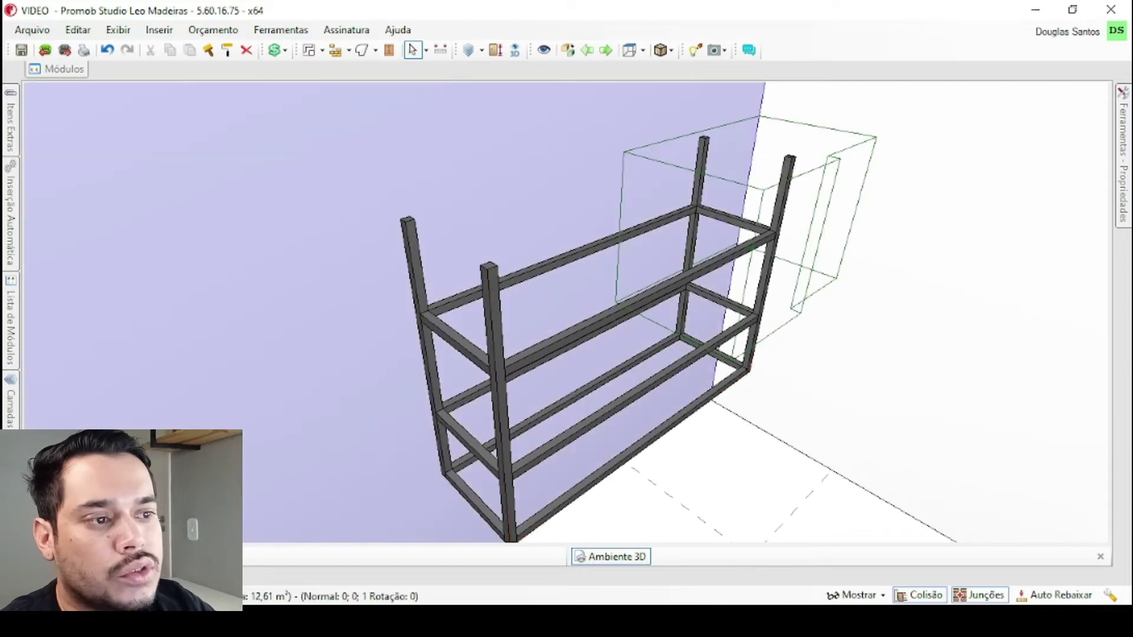
left_click(499, 338)
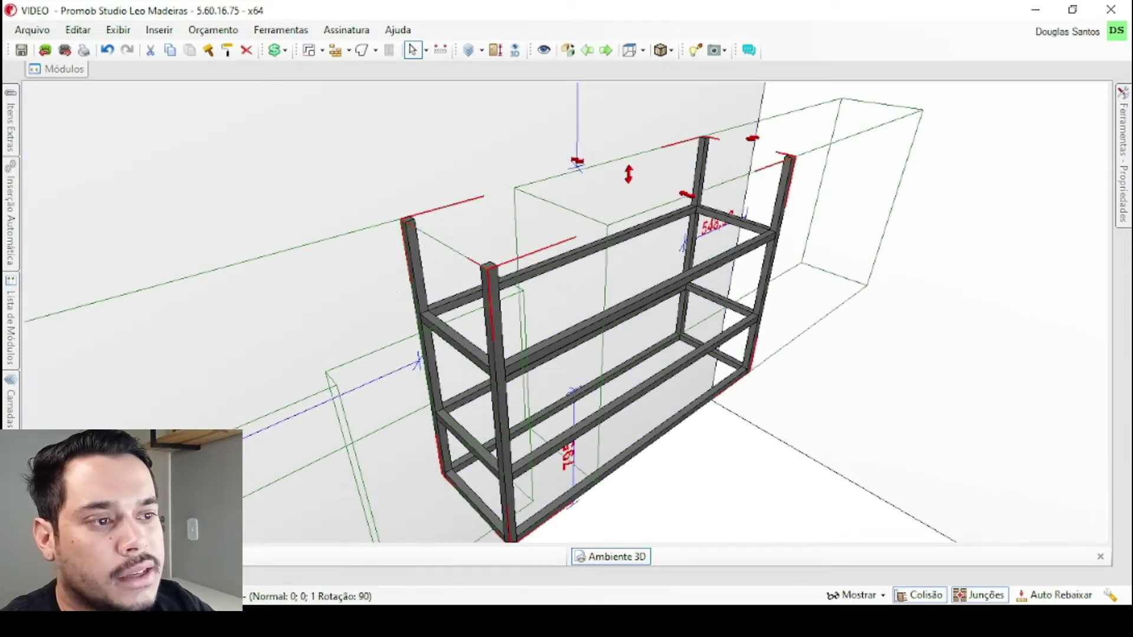
left_click_drag(435, 240, 508, 312)
middle_click_drag(659, 243, 550, 263)
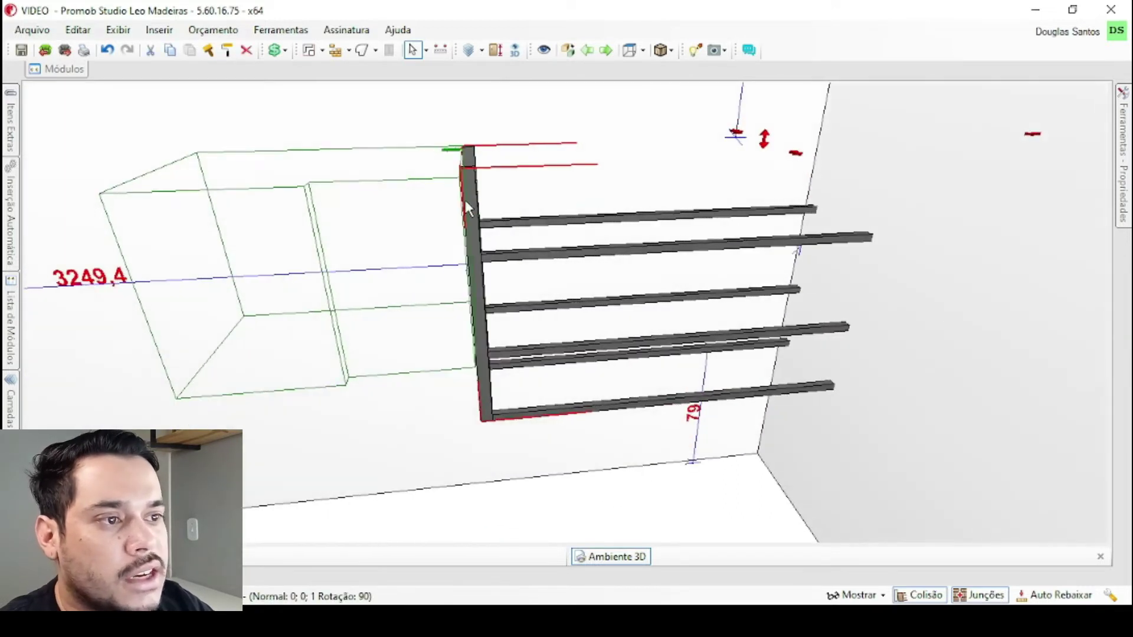
- Inspect the resized metal frame's posts and rails and delete the frame from the left wall
right_click_drag(473, 210, 661, 367)
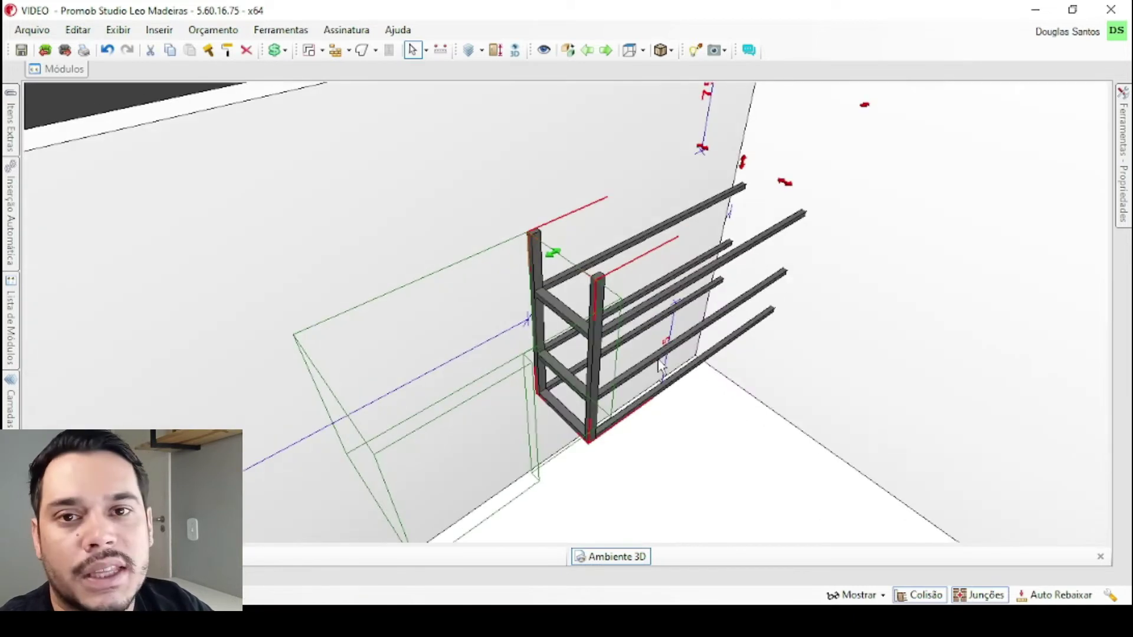
scroll(647, 323, "up", 2)
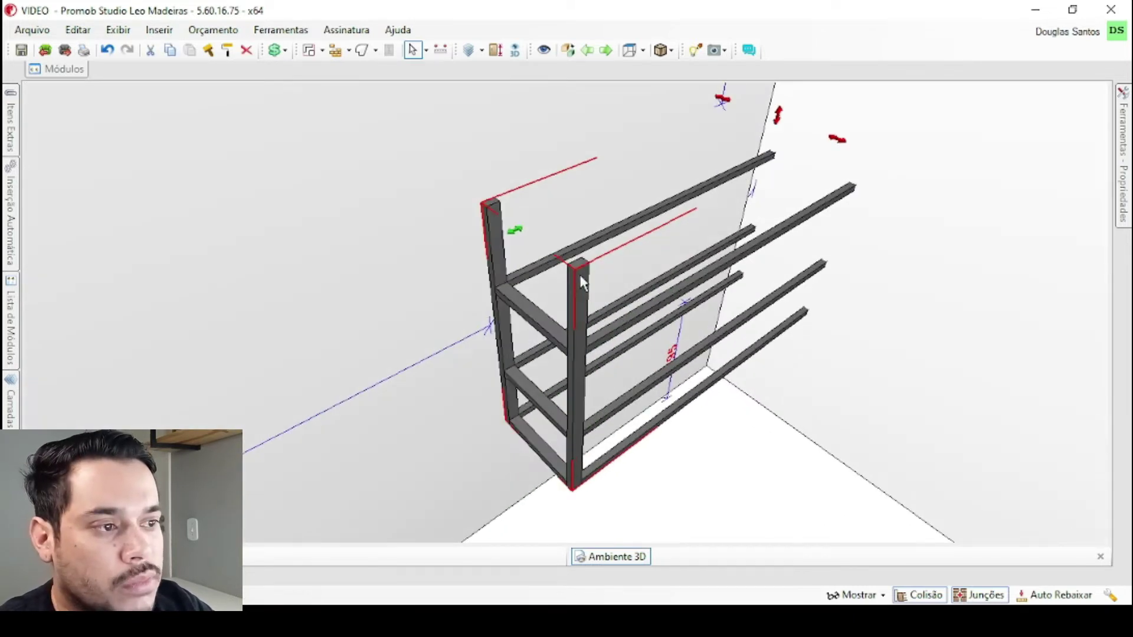
scroll(563, 278, "down", 2)
middle_click_drag(563, 307, 577, 340)
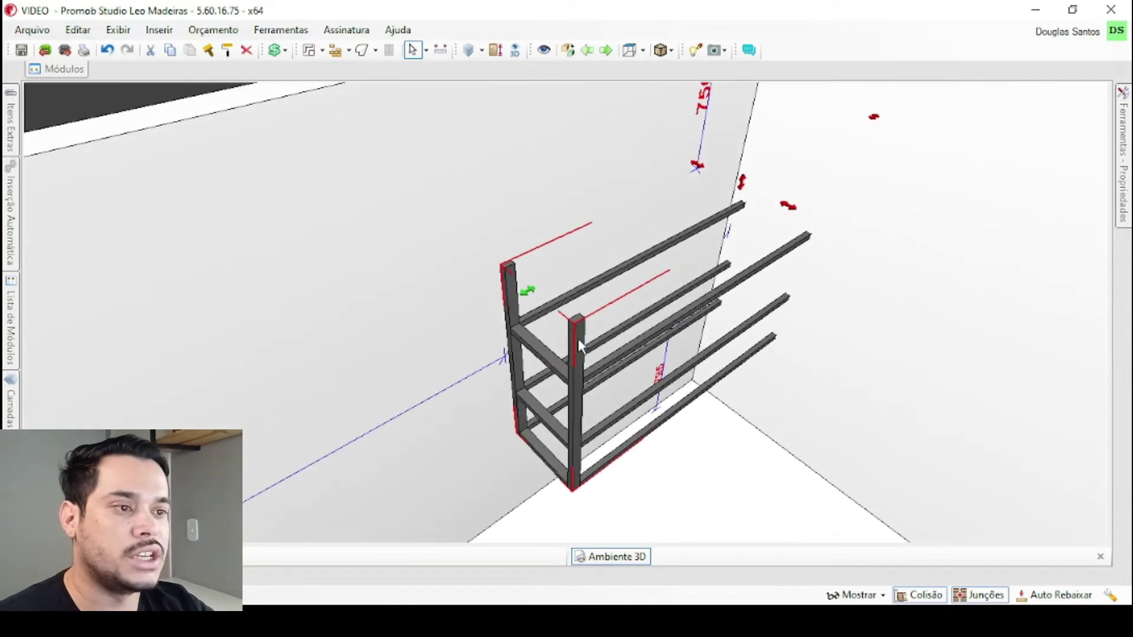
key("Delete")
- Draw a wide rectangular geometry on the left wall with Construir Geometria Retangular
scroll(552, 312, "down", 2)
left_click(376, 51)
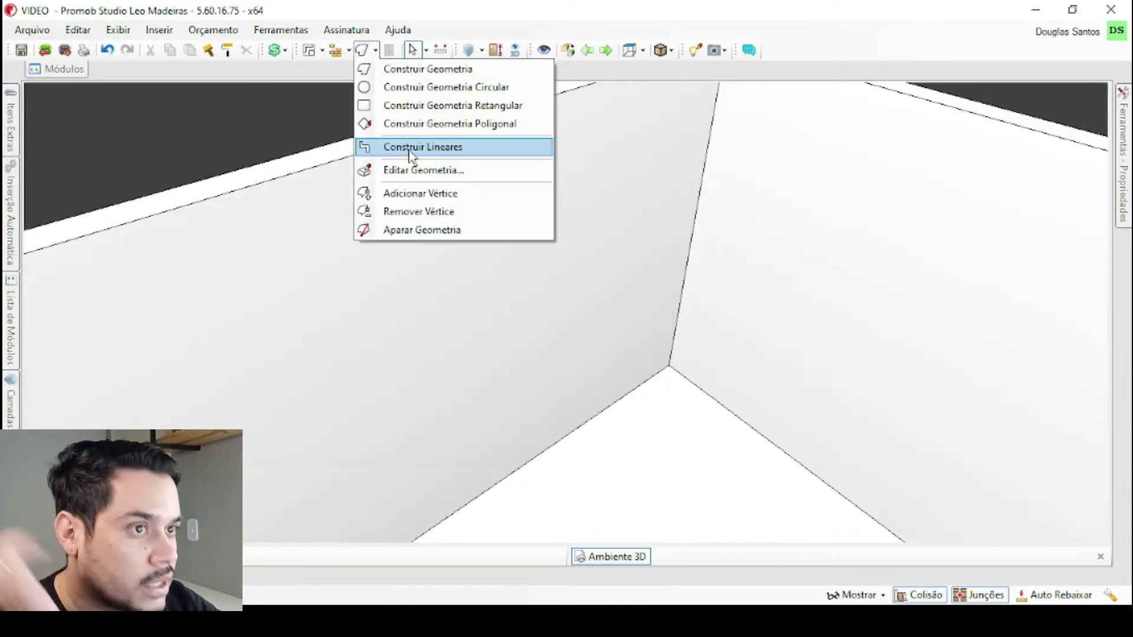
left_click(416, 105)
middle_click_drag(462, 266, 331, 257)
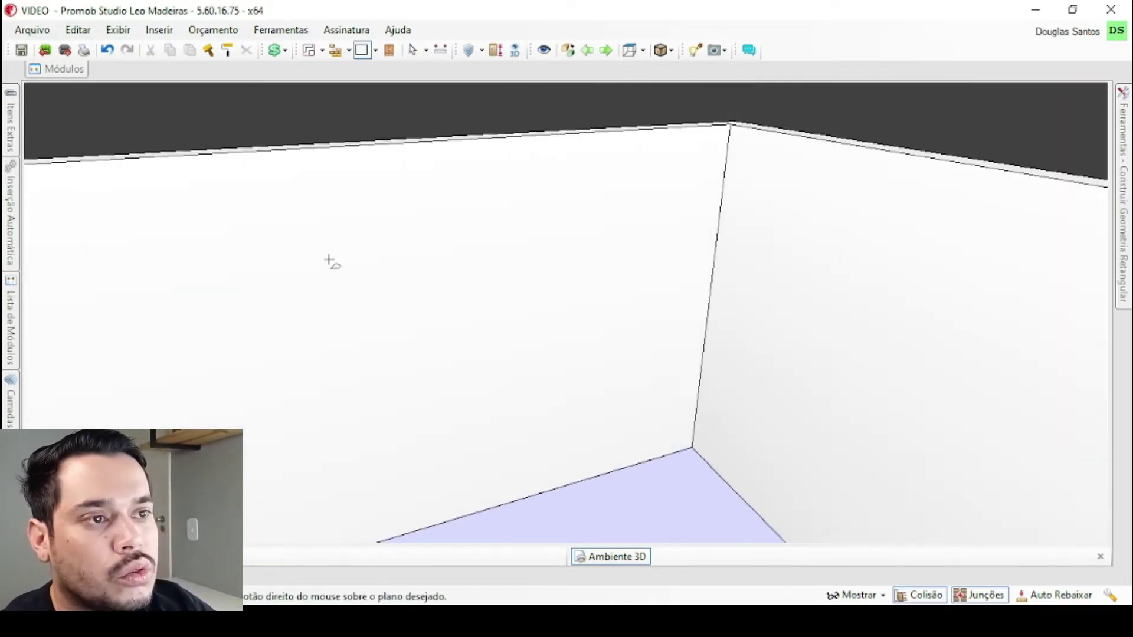
left_click(139, 265)
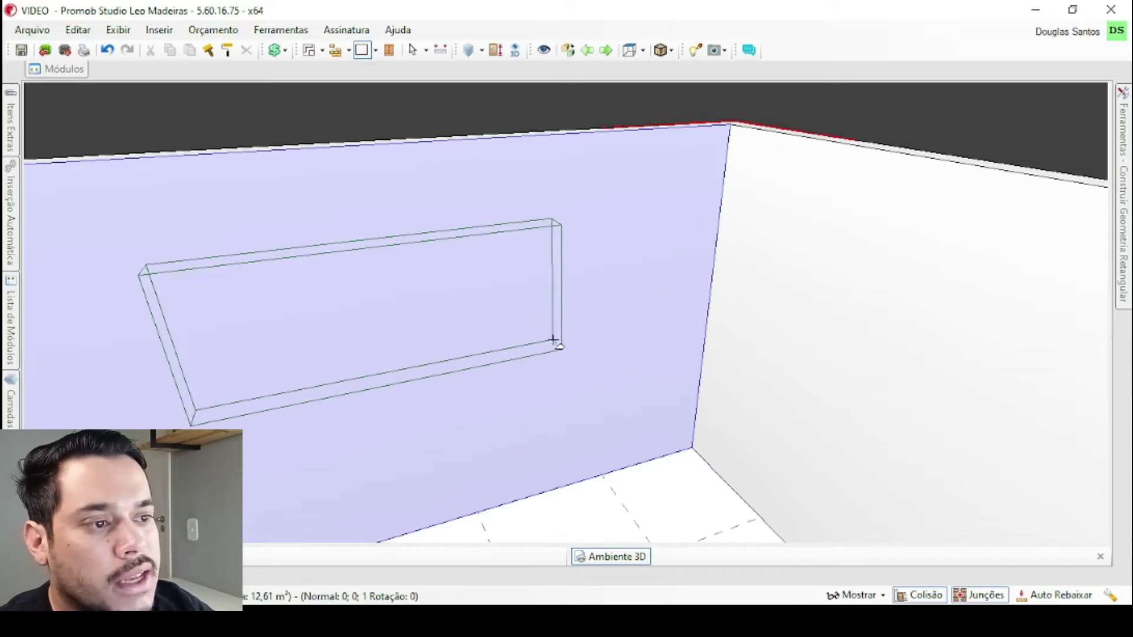
left_click(554, 341)
- Draw a smaller rectangular geometry on the panel's front face, about 64 mm from its left edge, and select it
middle_click_drag(448, 318, 458, 218)
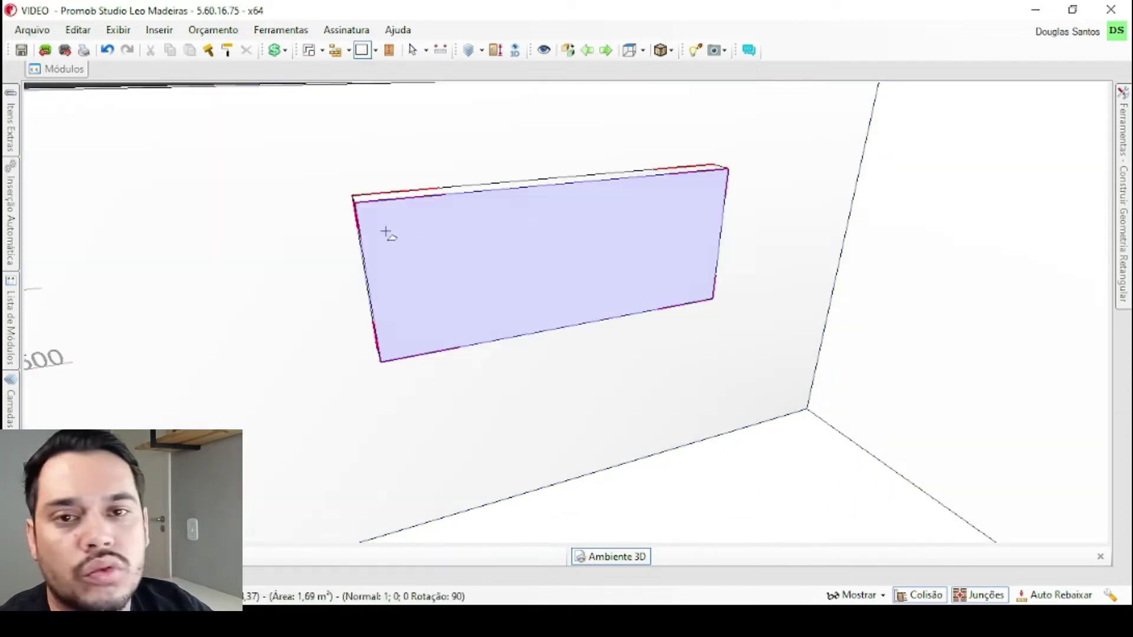
left_click(371, 222)
left_click(519, 322)
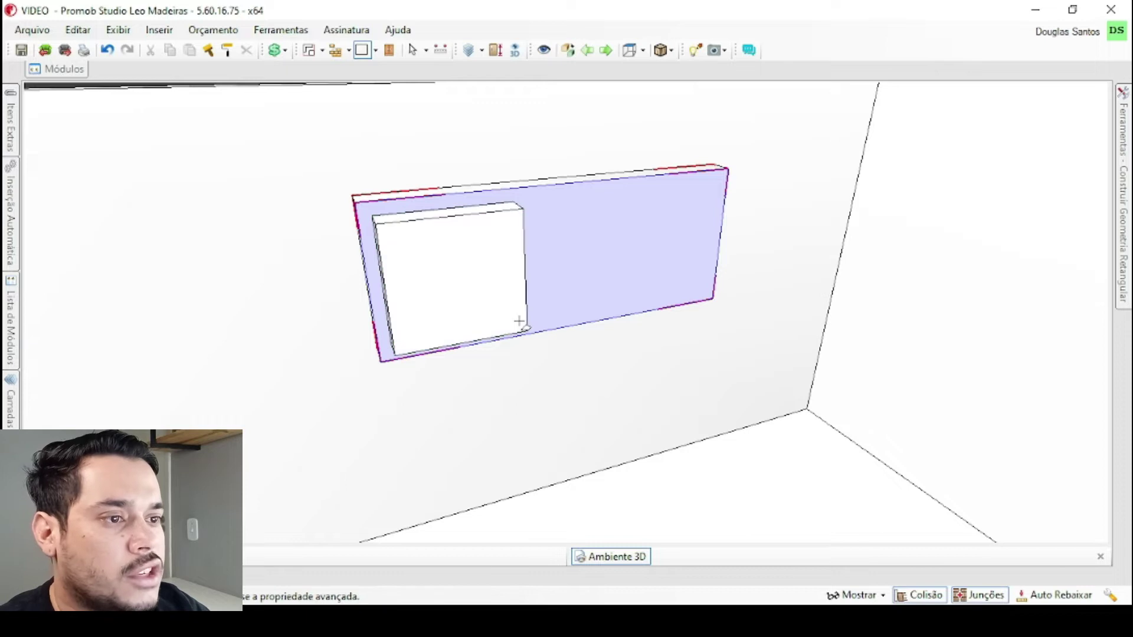
left_click(411, 49)
left_click(508, 254)
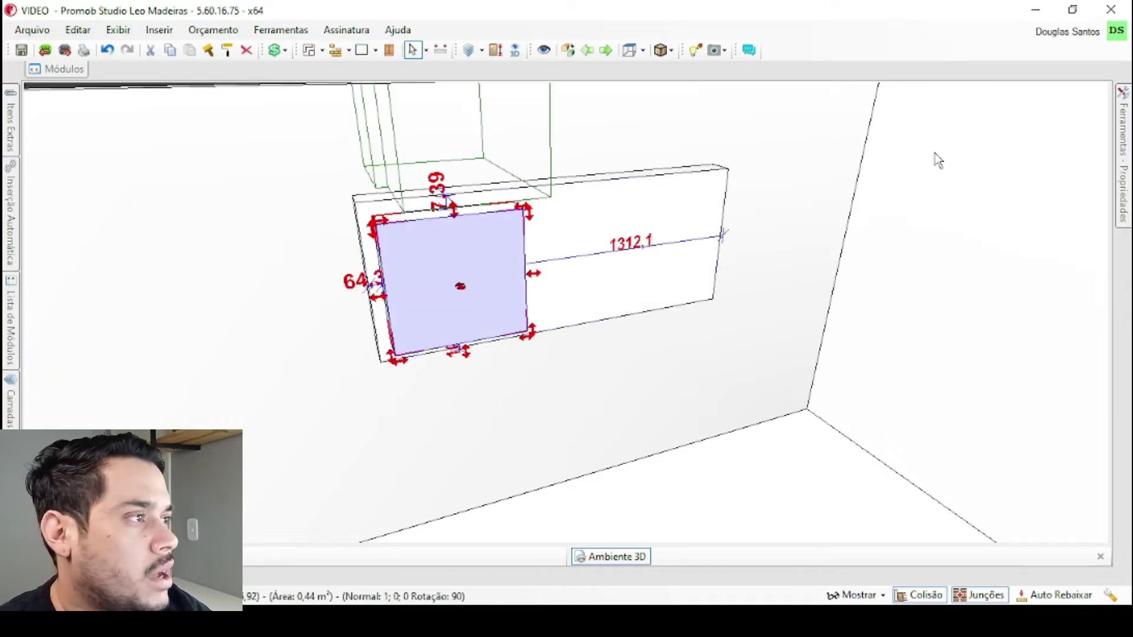
- Cut the small rectangle into the panel by setting Furar to Sim and Profundidade to 50, then increase the depth to 150
left_click(1104, 88)
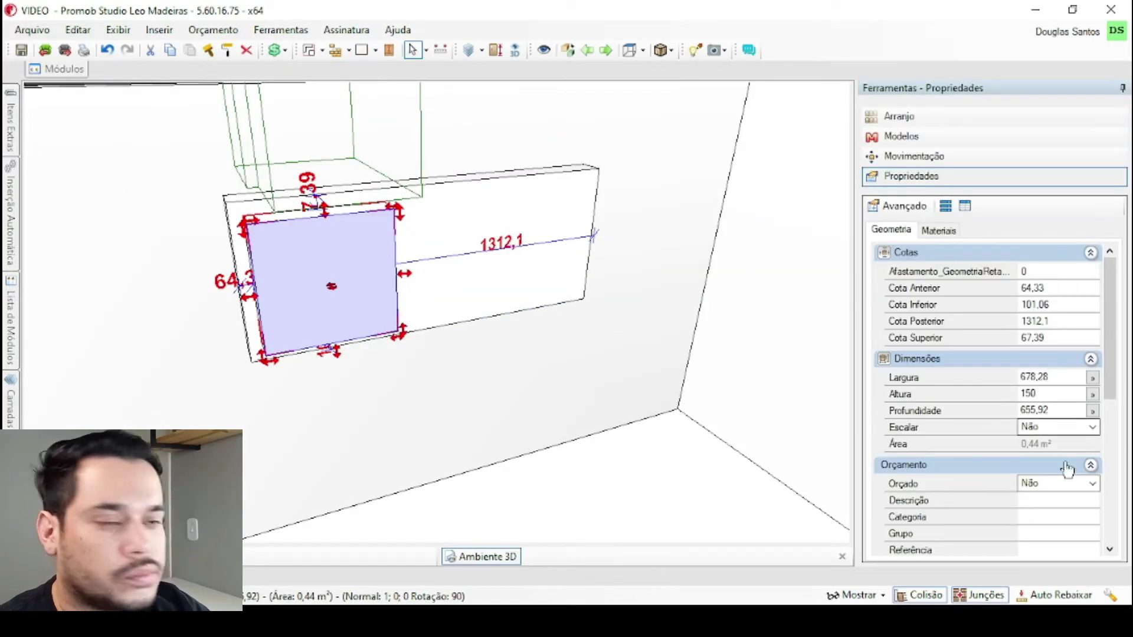
scroll(954, 322, "down", 6)
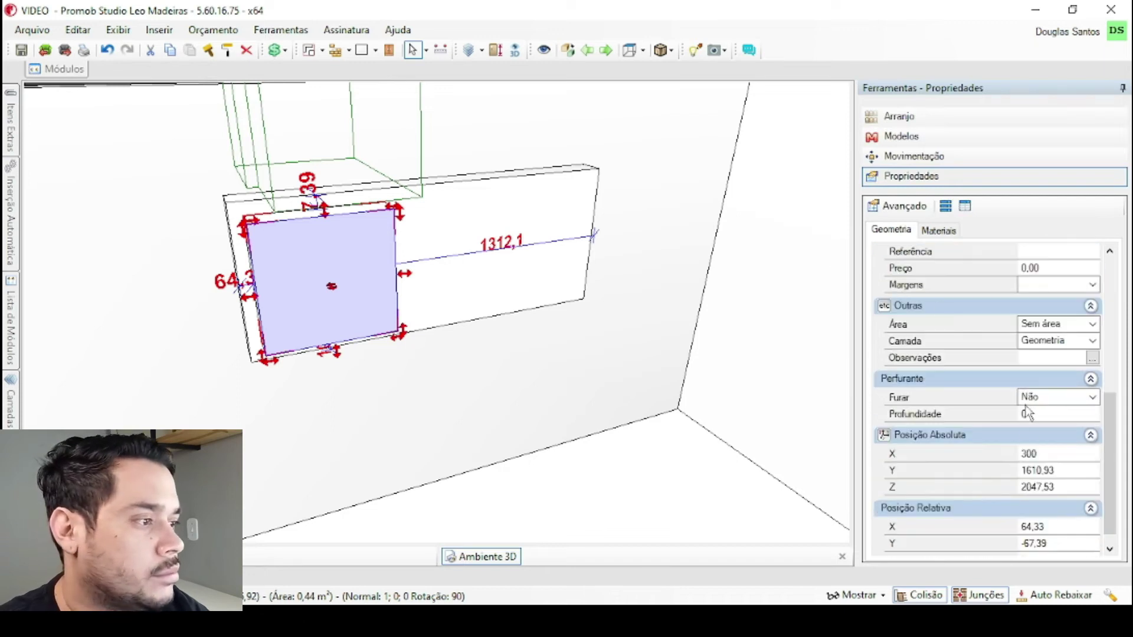
left_click(1043, 401)
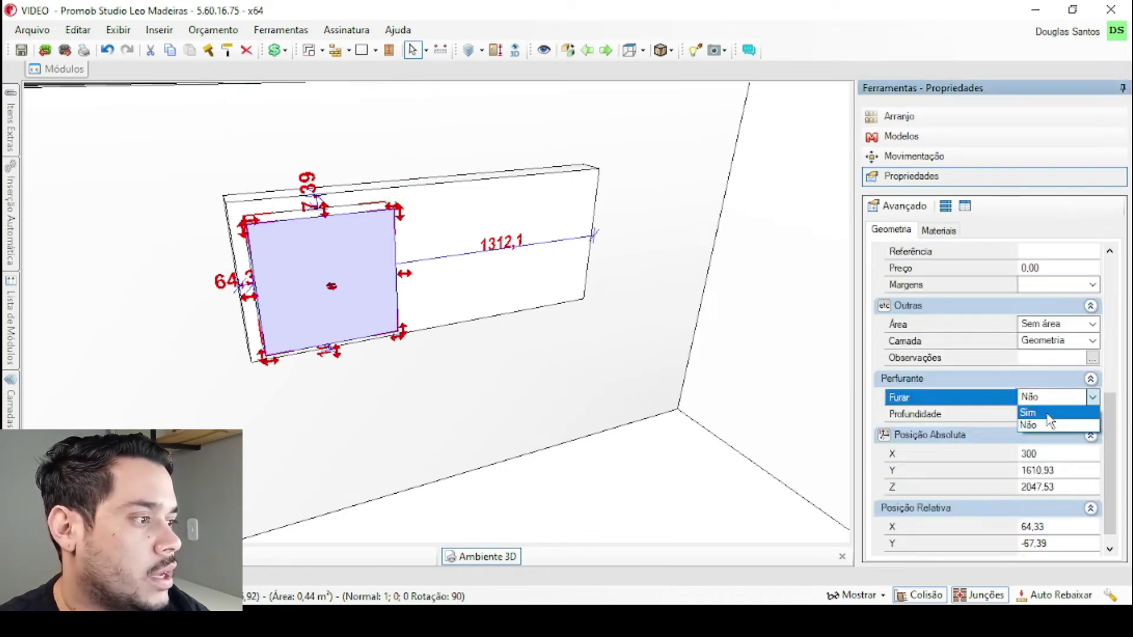
left_click(1046, 413)
left_click(1007, 414)
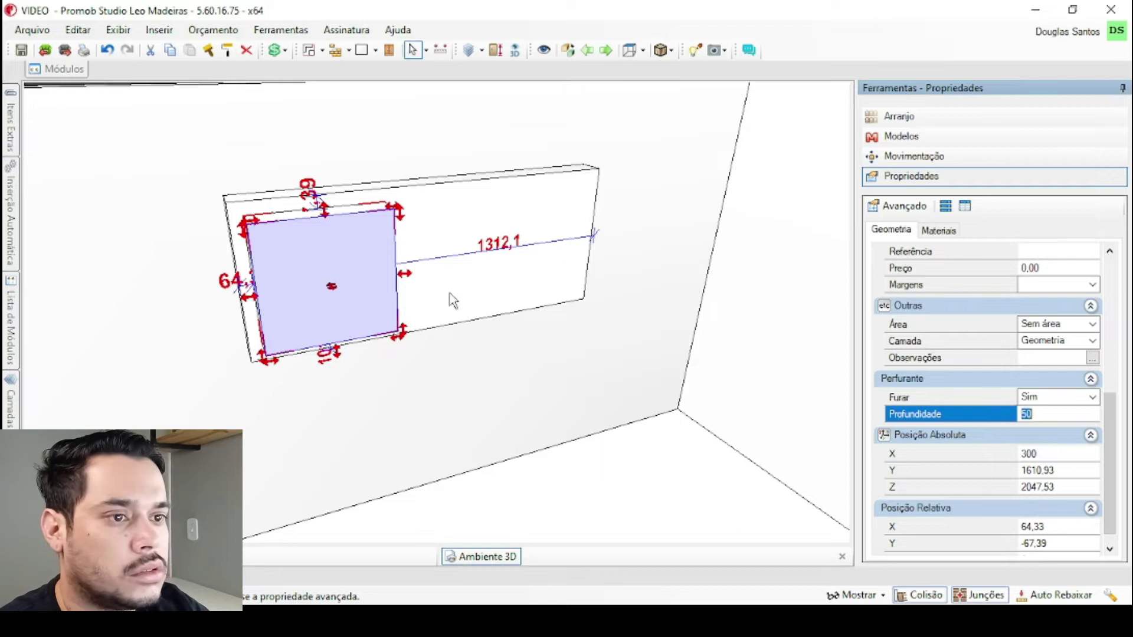
left_click(356, 251)
key("ctrl+i")
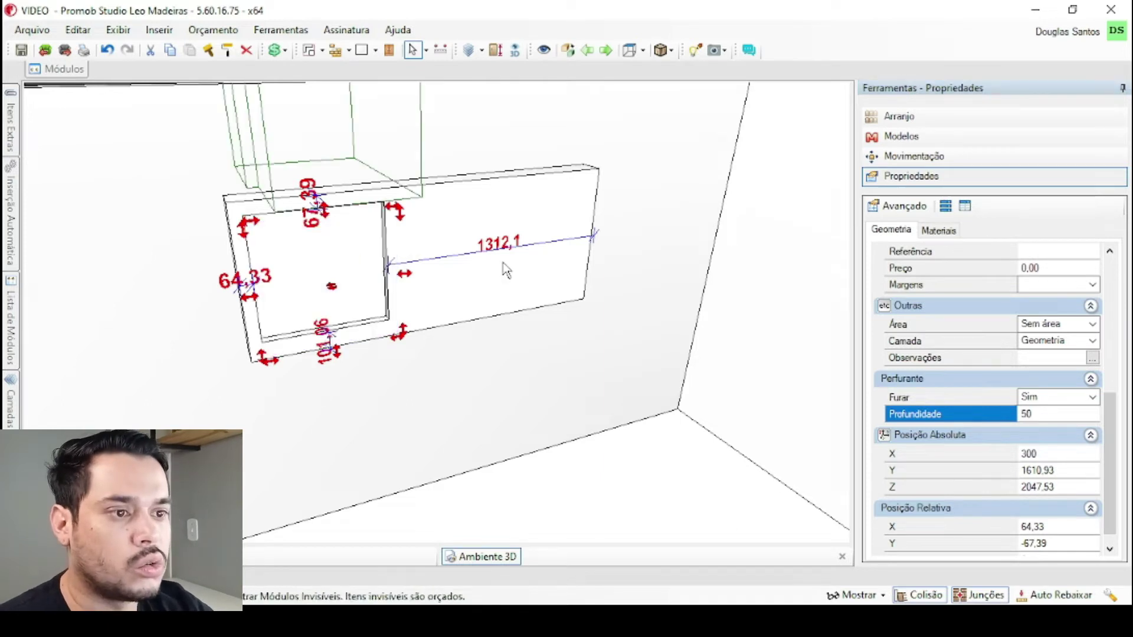
middle_click_drag(502, 261, 571, 314)
left_click(1003, 414)
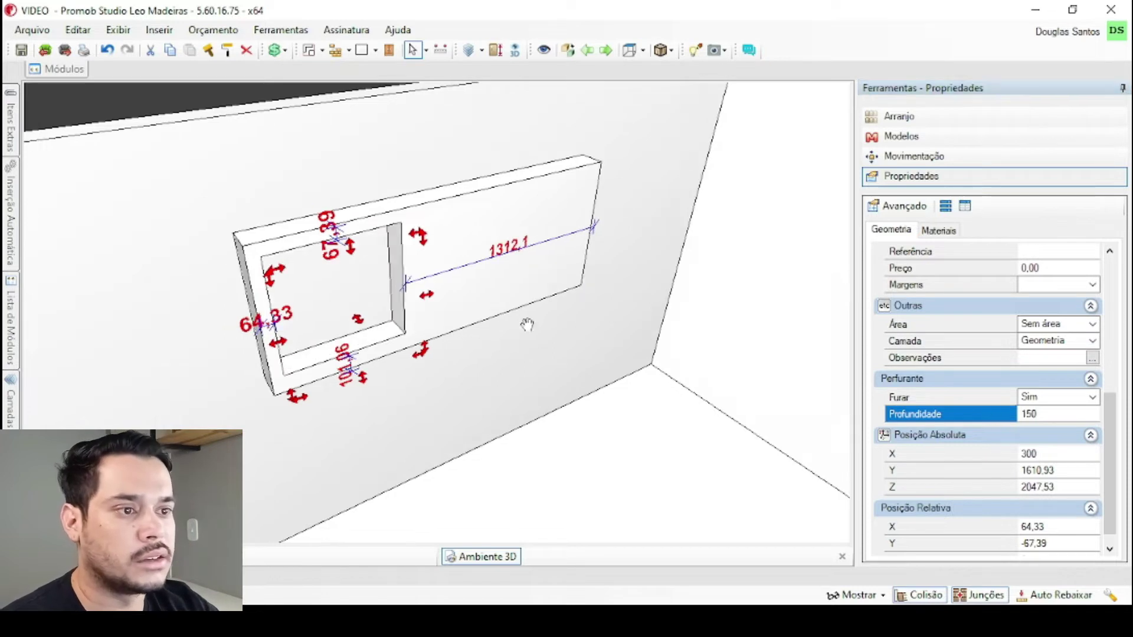
- Nudge the panel with its cut-out along the wall toward the room corner and deselect it
left_click(533, 279)
key("Down")
key("Down")
key("Down")
key("Down")
key("Down")
key("Down")
key("Down")
key("Down")
key("Down")
key("Down")
key("Down")
key("Down")
key("Down")
middle_click_drag(357, 316, 360, 280)
left_click(424, 109)
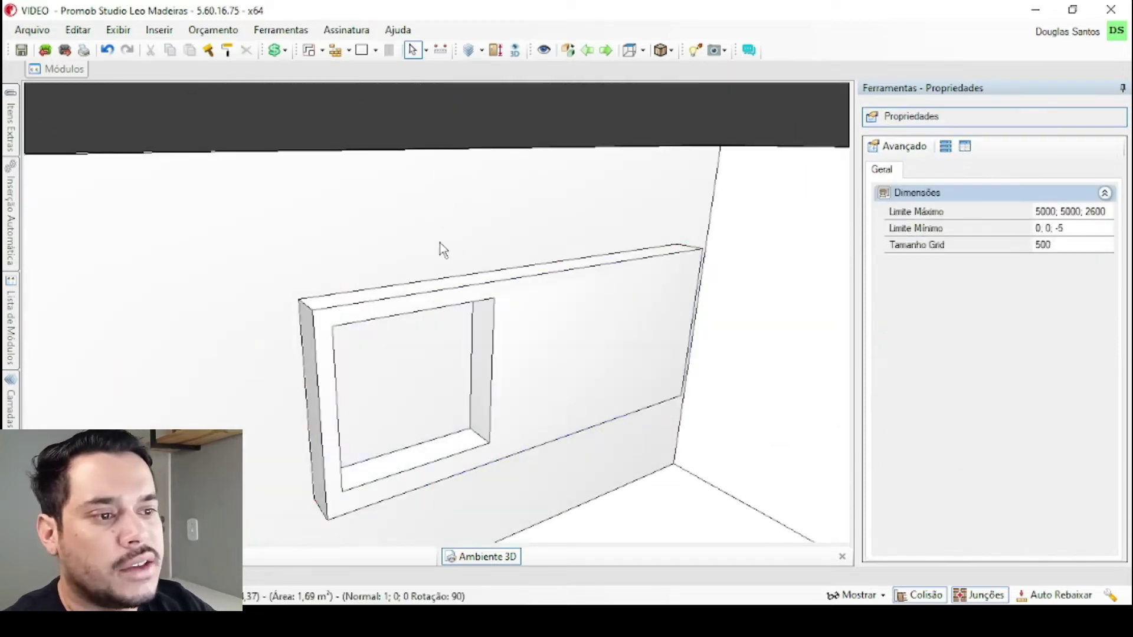
- Delete the wide panel with its cut-out from the wall
scroll(433, 191, "down", 3)
left_click(546, 329)
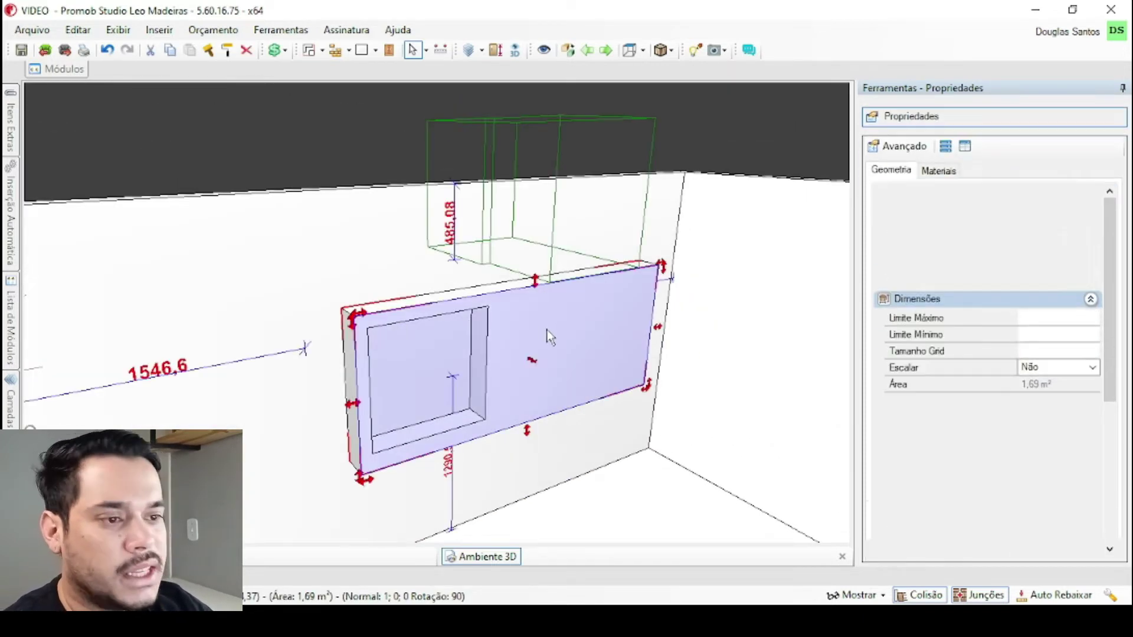
key("Delete")
- Draw a narrow horizontal rectangular geometry about 2327 by 83 mm and 150 mm high on the wall with the height scale
middle_click_drag(515, 311, 428, 363)
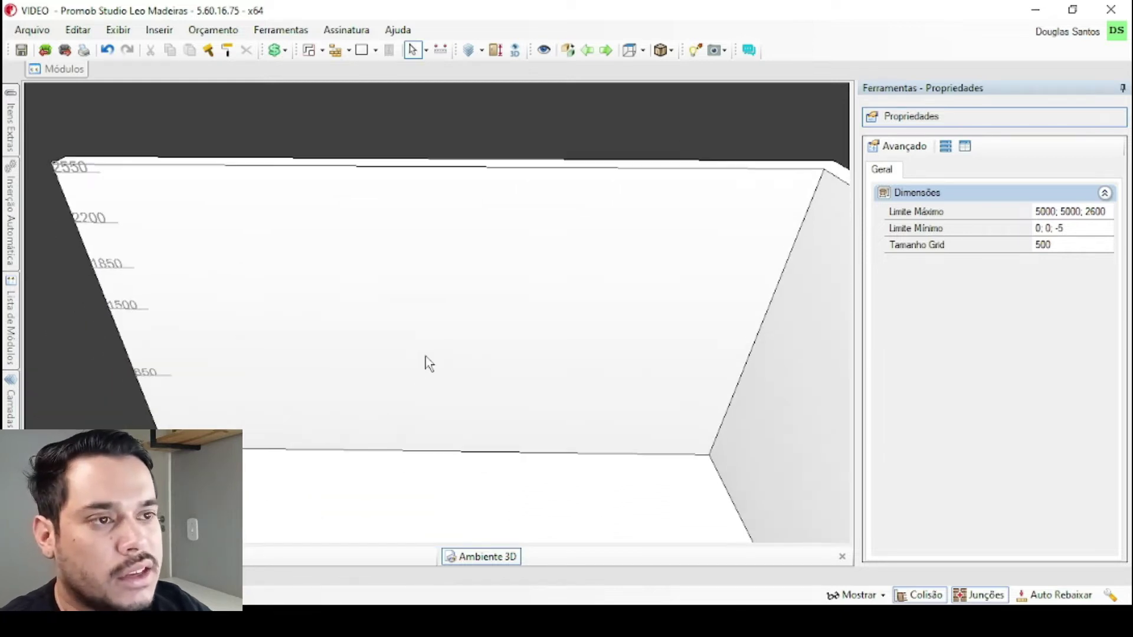
left_click(362, 51)
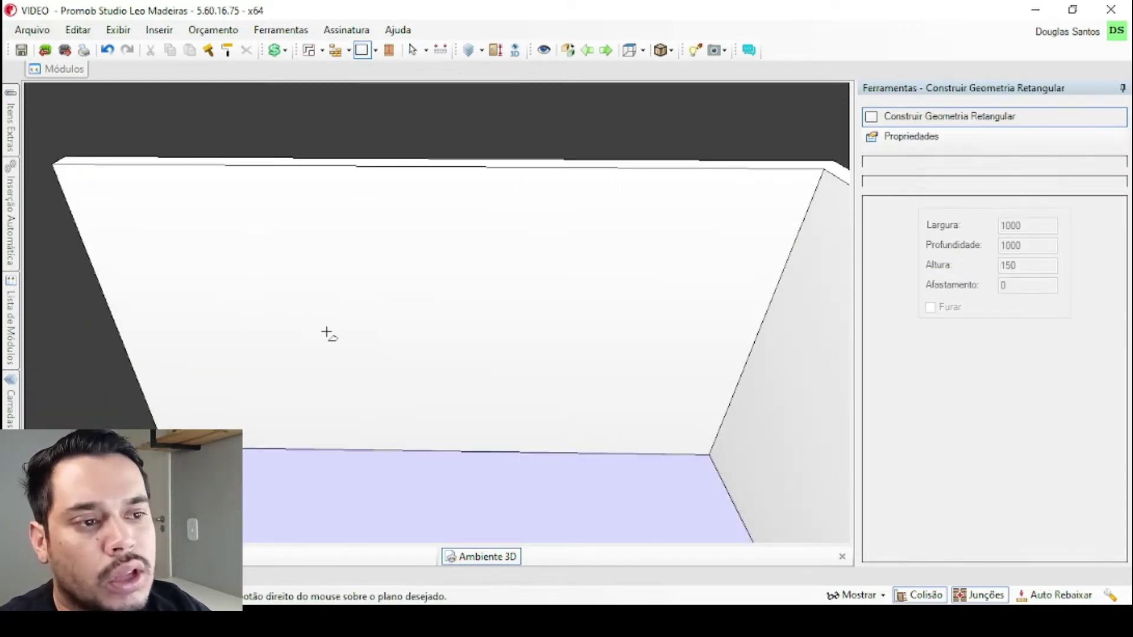
middle_click_drag(290, 283, 336, 246)
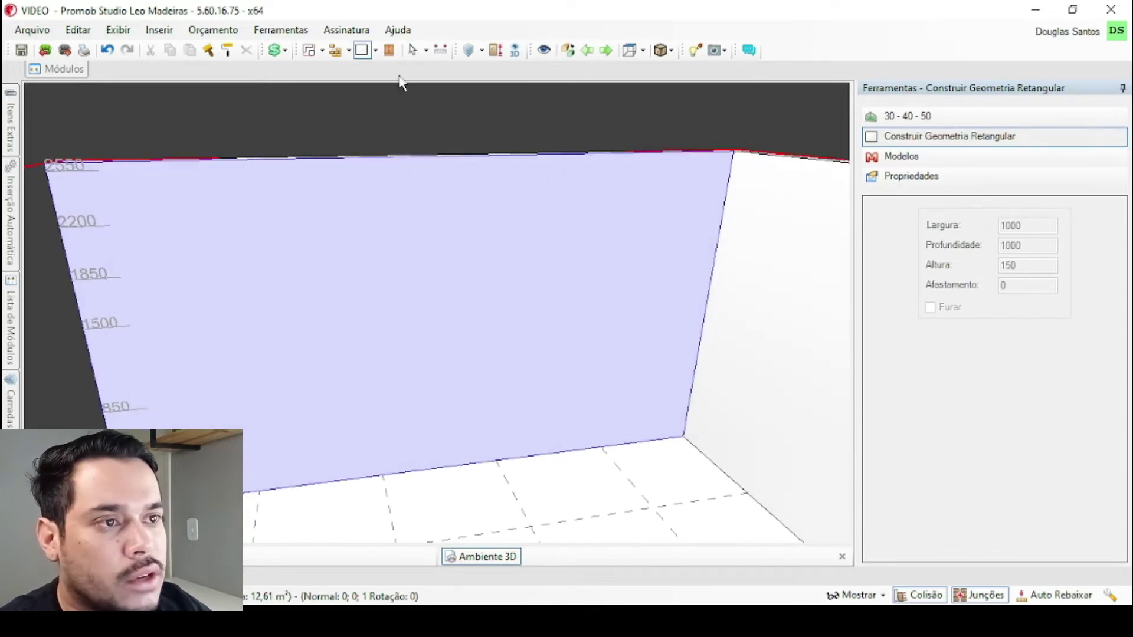
left_click(246, 324)
left_click(245, 324)
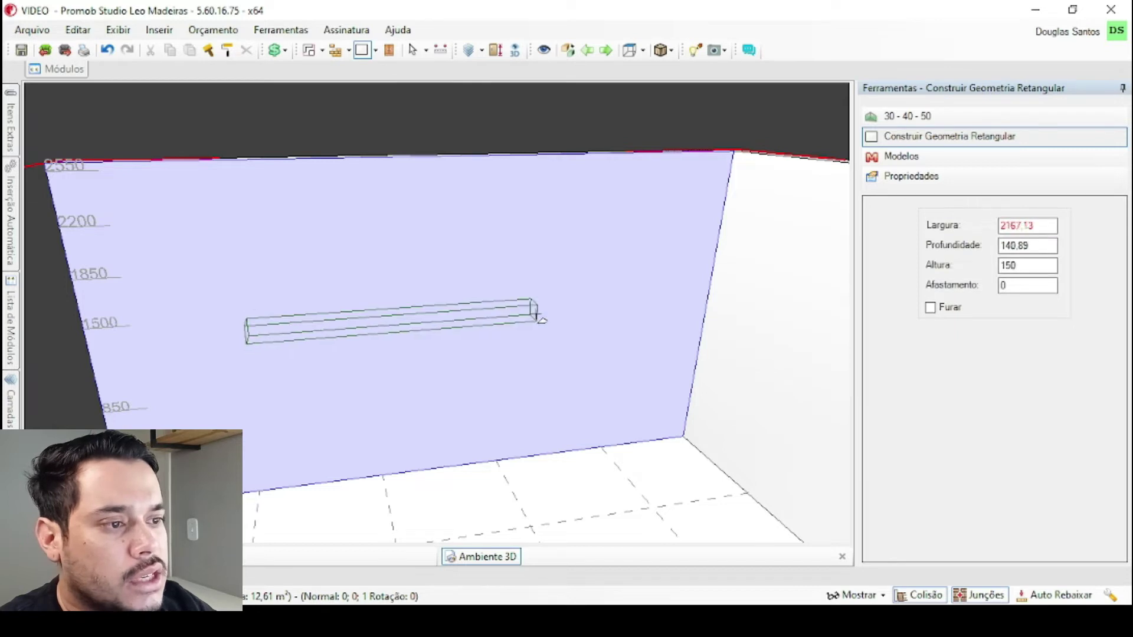
left_click(555, 306)
left_click(412, 50)
left_click(460, 340)
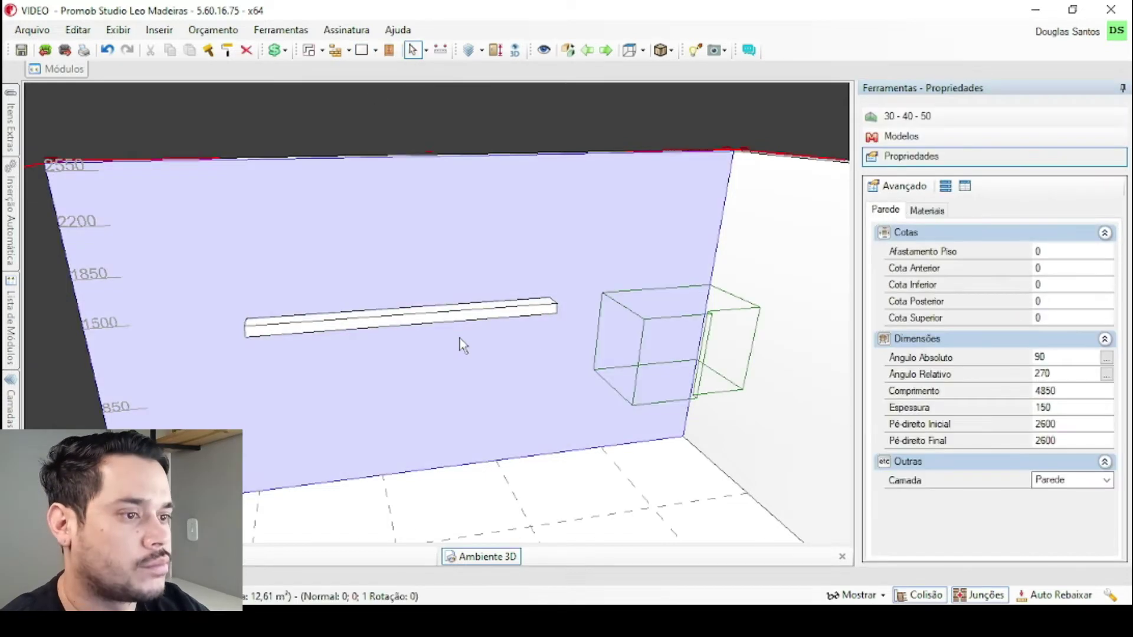
- Resize the wall bar to Largura 2000, Altura 20 and Profundidade 20
left_click(463, 318)
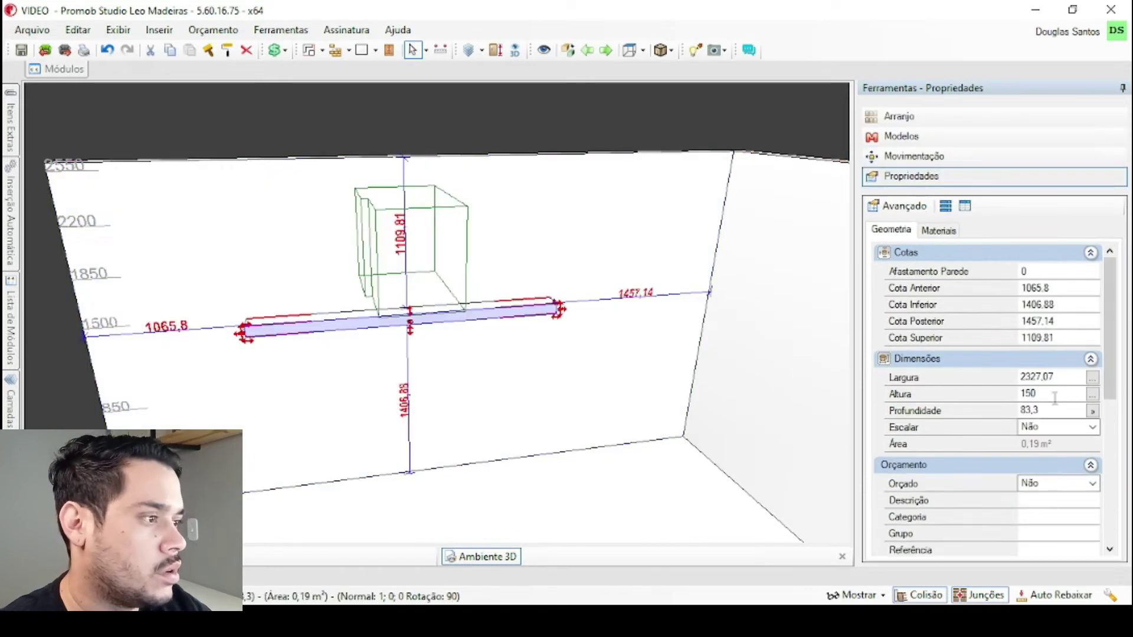
left_click(971, 377)
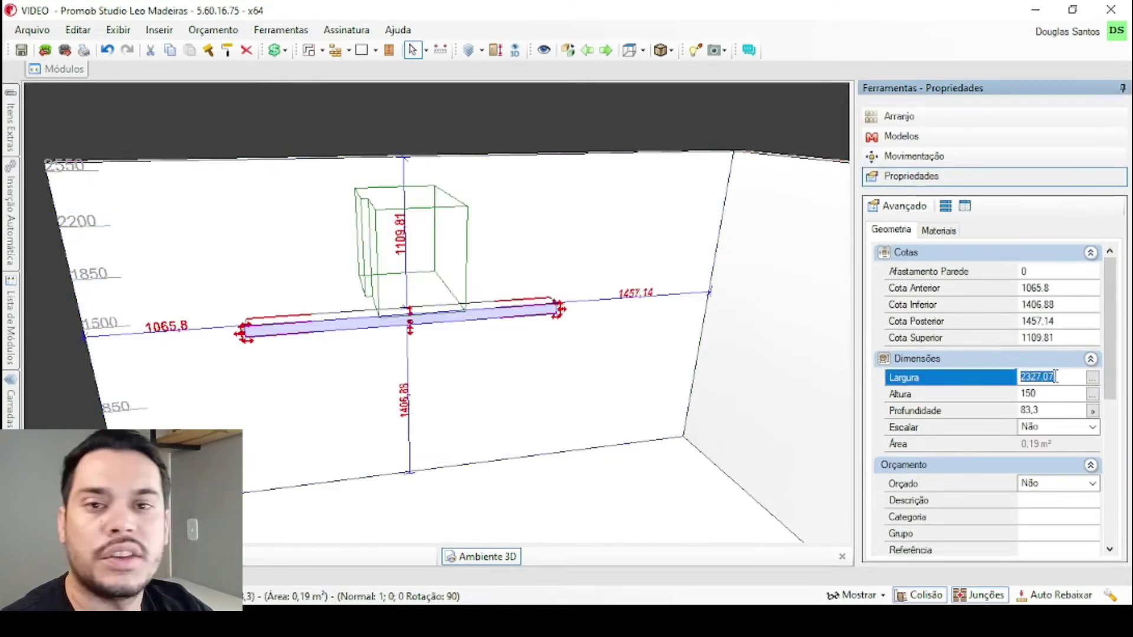
type("2000")
key("Return")
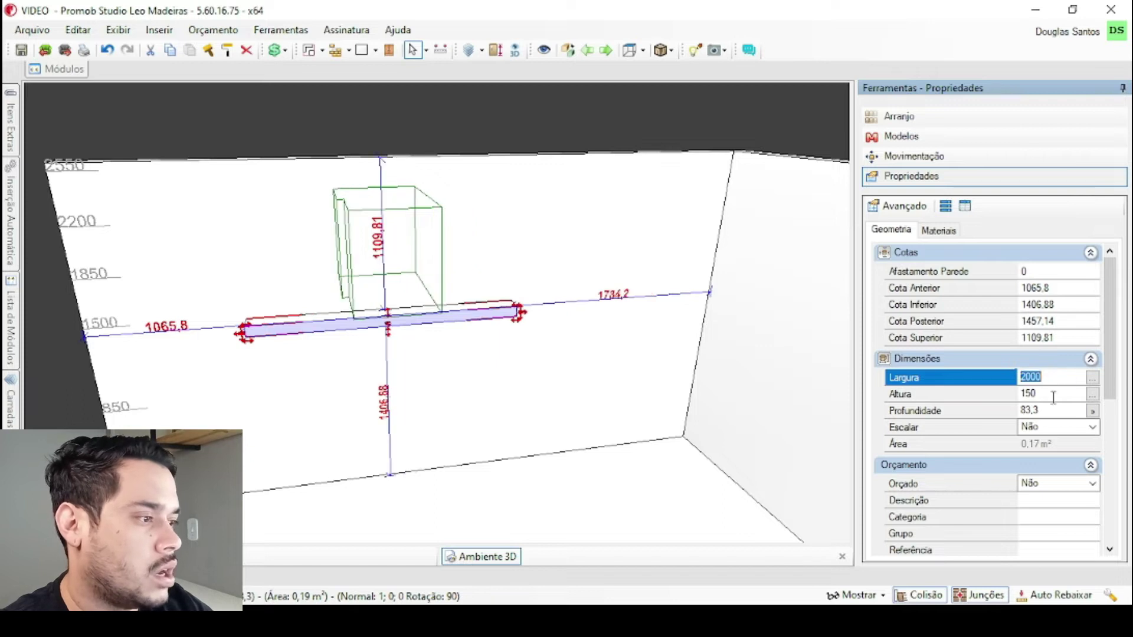
key("Tab")
type("20")
key("Tab")
type("20")
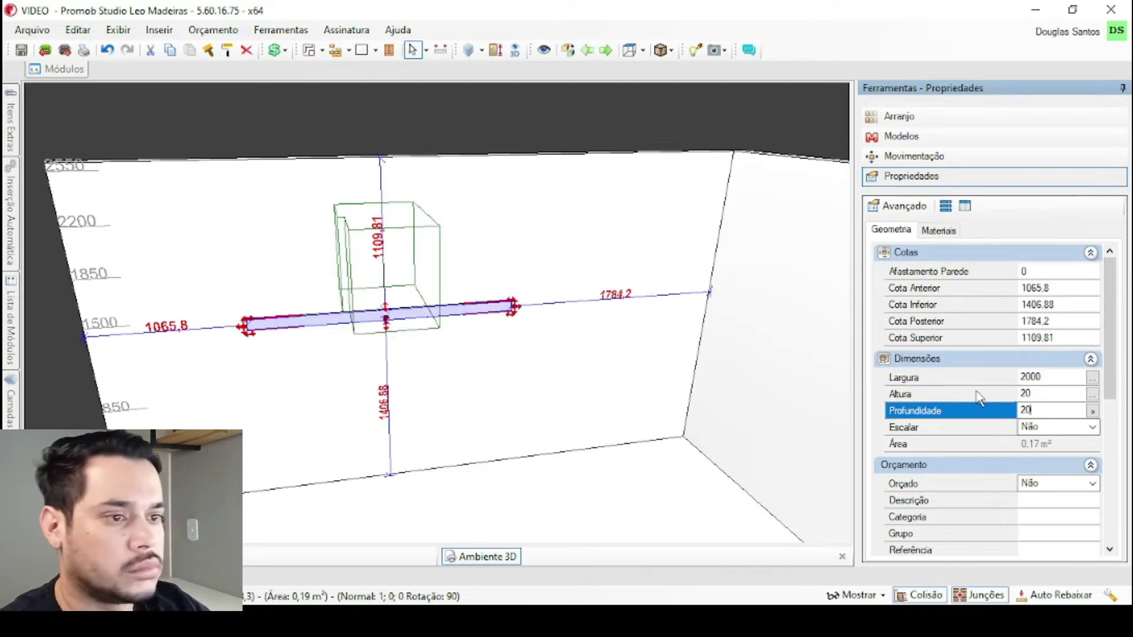
key("Return")
scroll(614, 336, "up", 3)
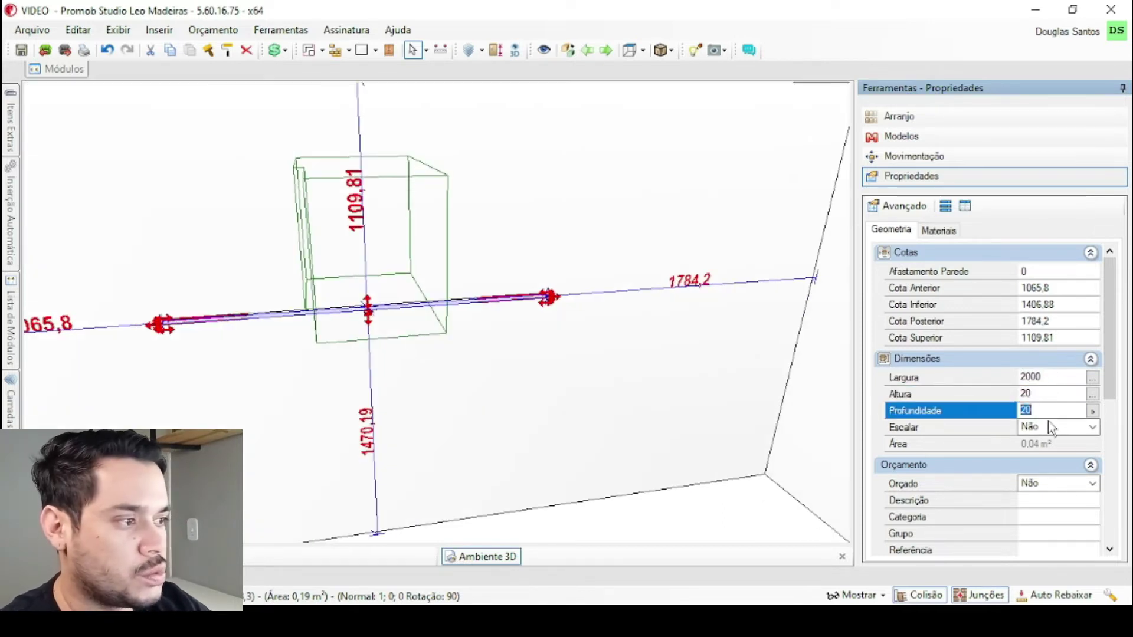
- Apply the 12 - Cinza color from the Cores materials to the bar
middle_click_drag(158, 289, 294, 341)
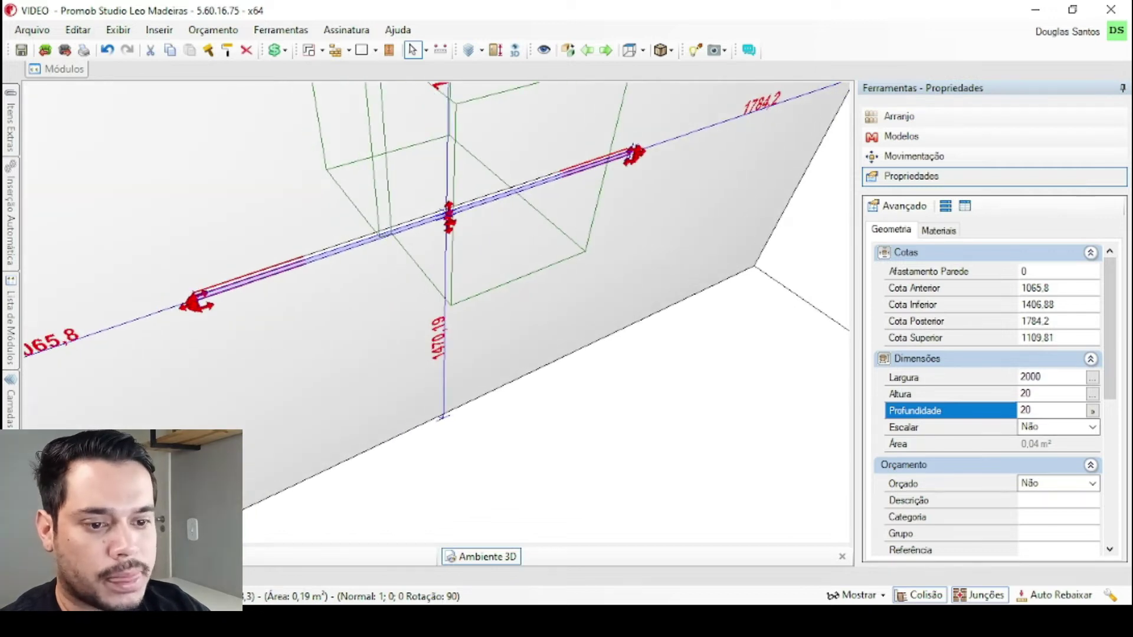
left_click(54, 576)
left_click(469, 456)
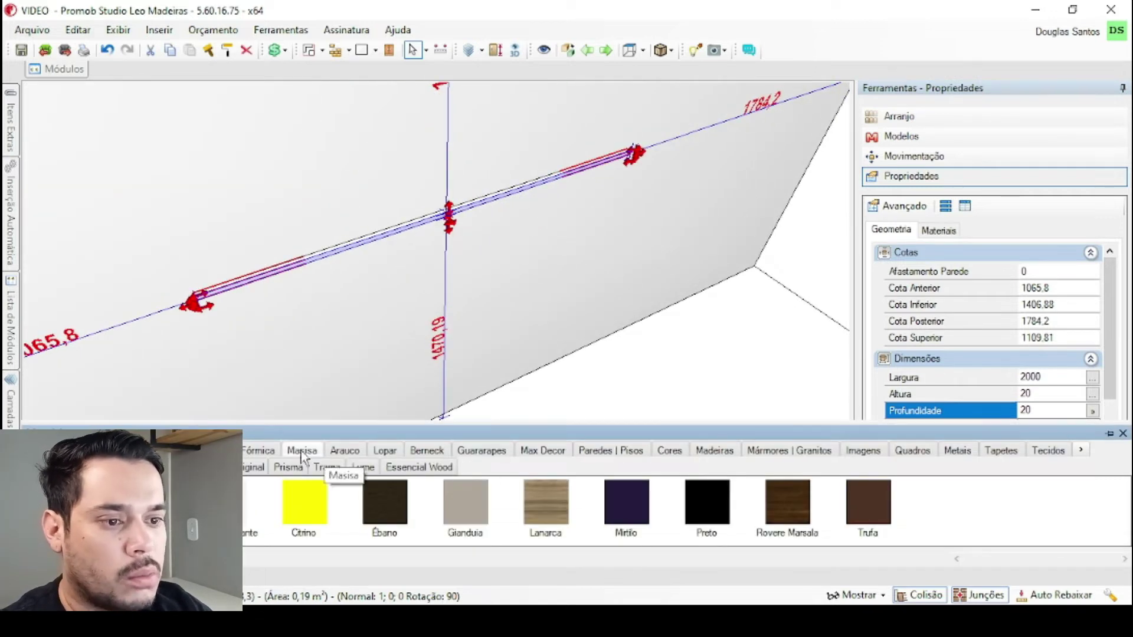
left_click(670, 450)
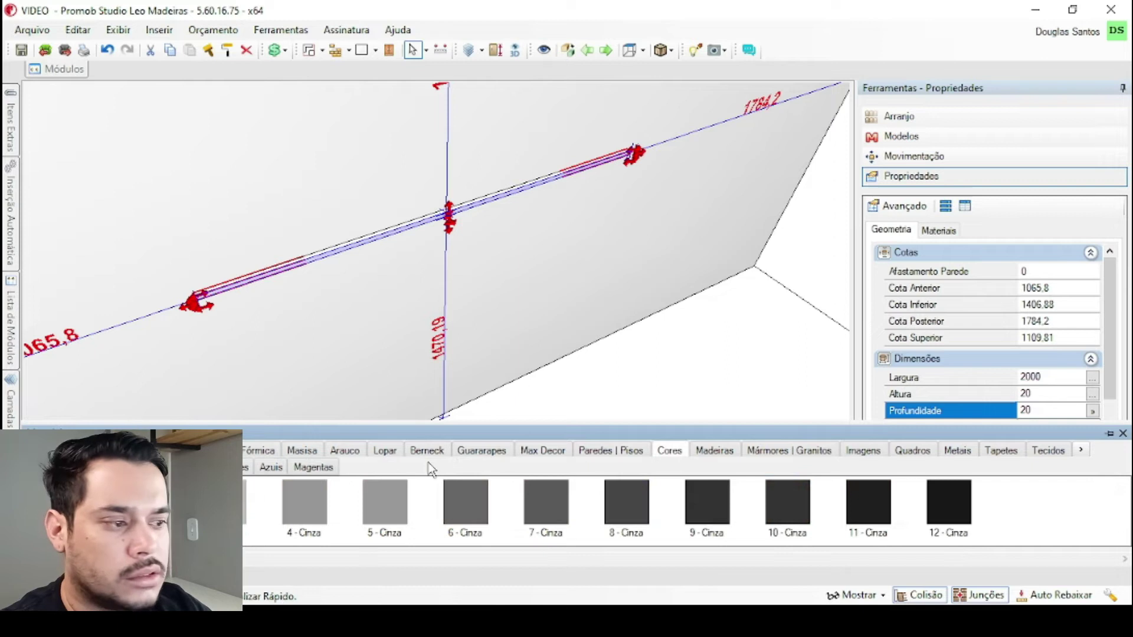
left_click_drag(948, 501, 469, 218)
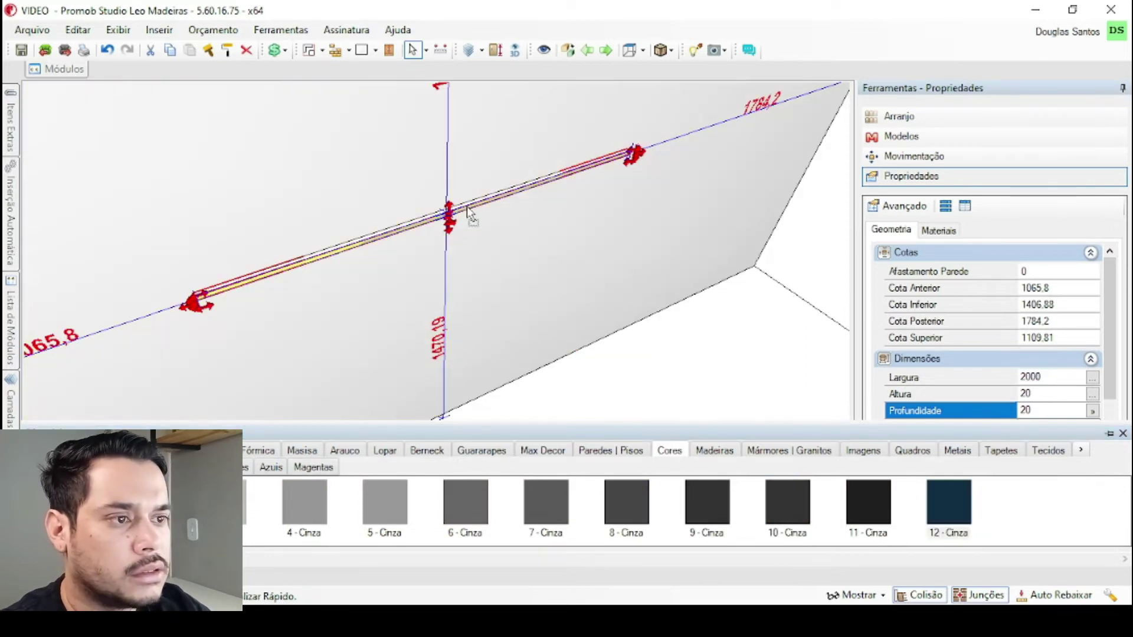
left_click(615, 234)
- Move the bar from the wall onto the middle of the floor and turn it parallel to that wall
scroll(306, 166, "down", 3)
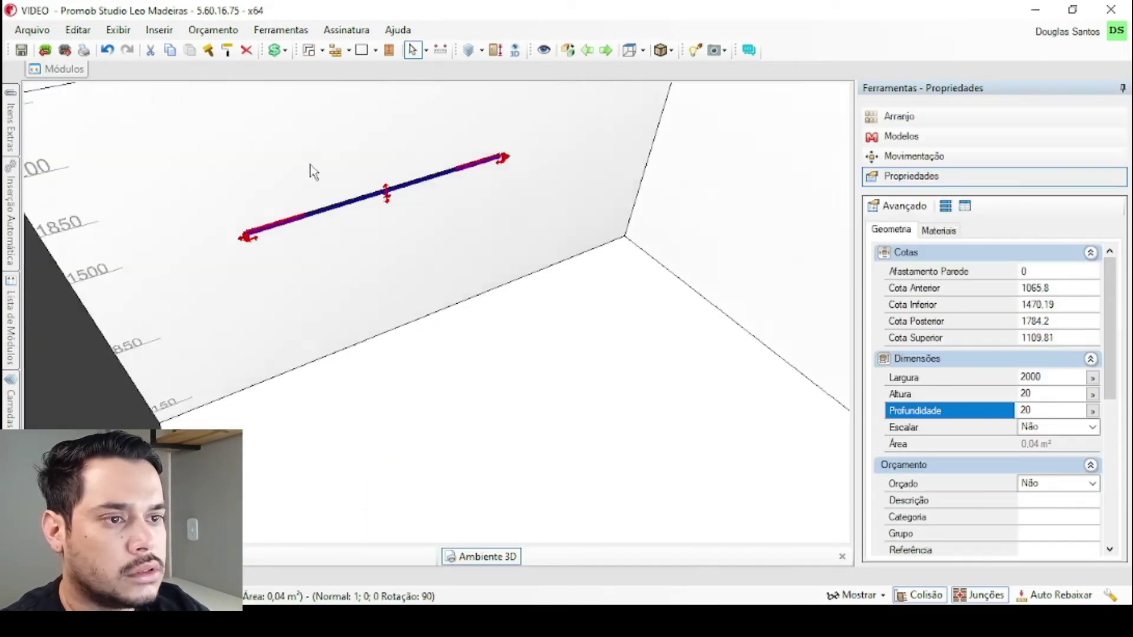
left_click_drag(479, 491, 479, 492)
right_click(479, 491)
middle_click_drag(394, 350, 368, 296)
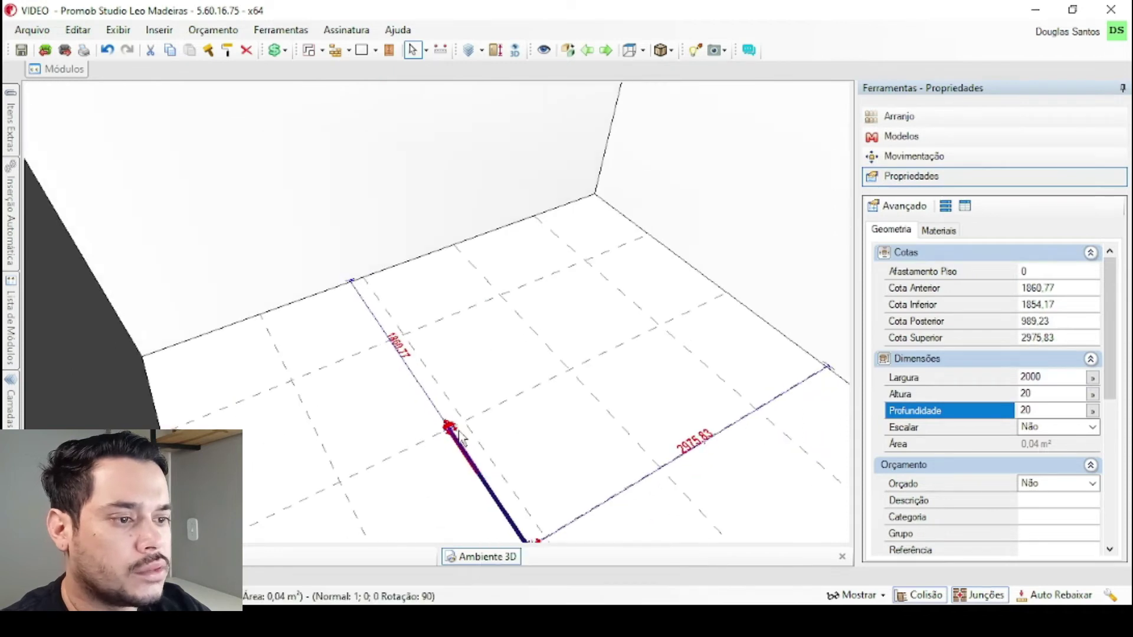
middle_click_drag(458, 433, 354, 253)
right_click_drag(432, 336, 416, 358)
left_click_drag(452, 405, 514, 212)
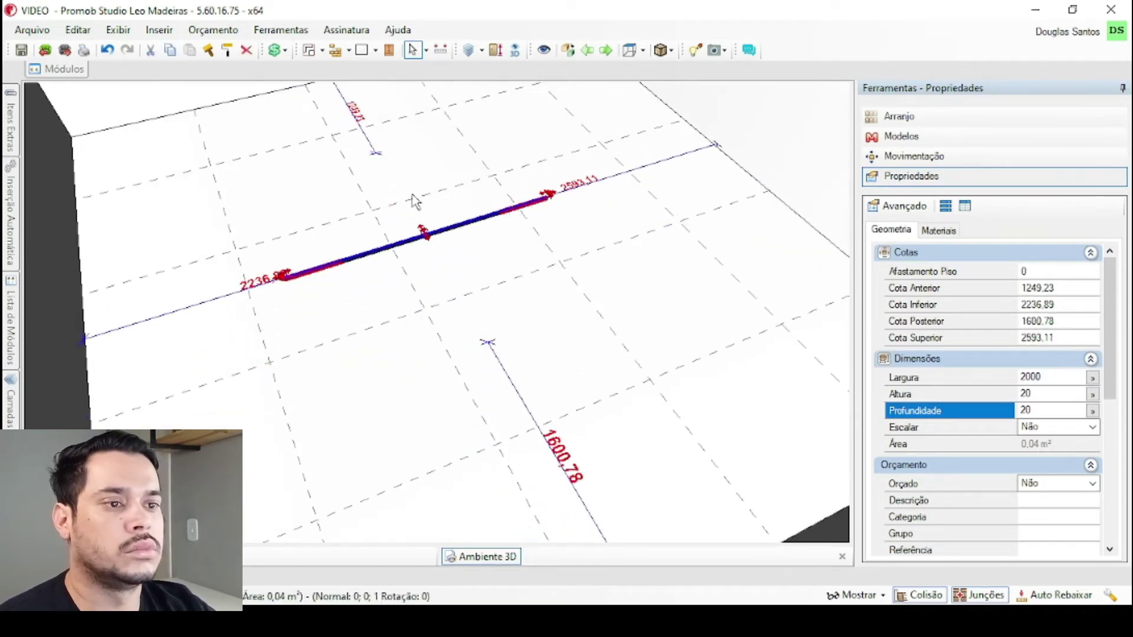
middle_click_drag(413, 197, 420, 245)
scroll(423, 251, "up", 2)
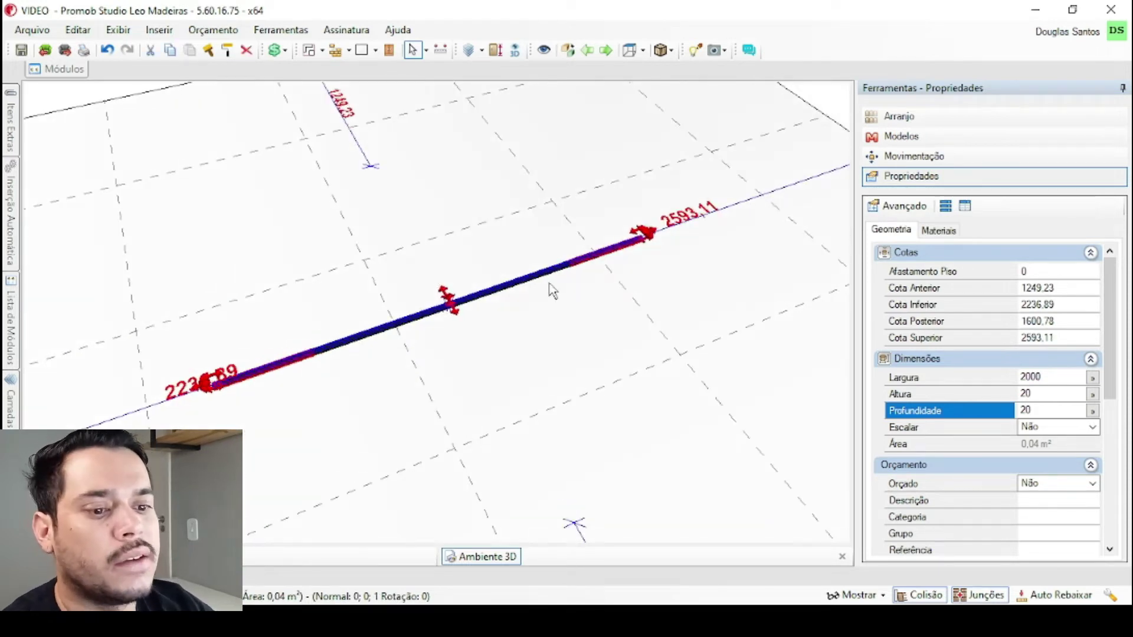
scroll(521, 307, "down", 1)
middle_click_drag(579, 358, 521, 325)
middle_click_drag(335, 311, 387, 363)
scroll(395, 337, "up", 2)
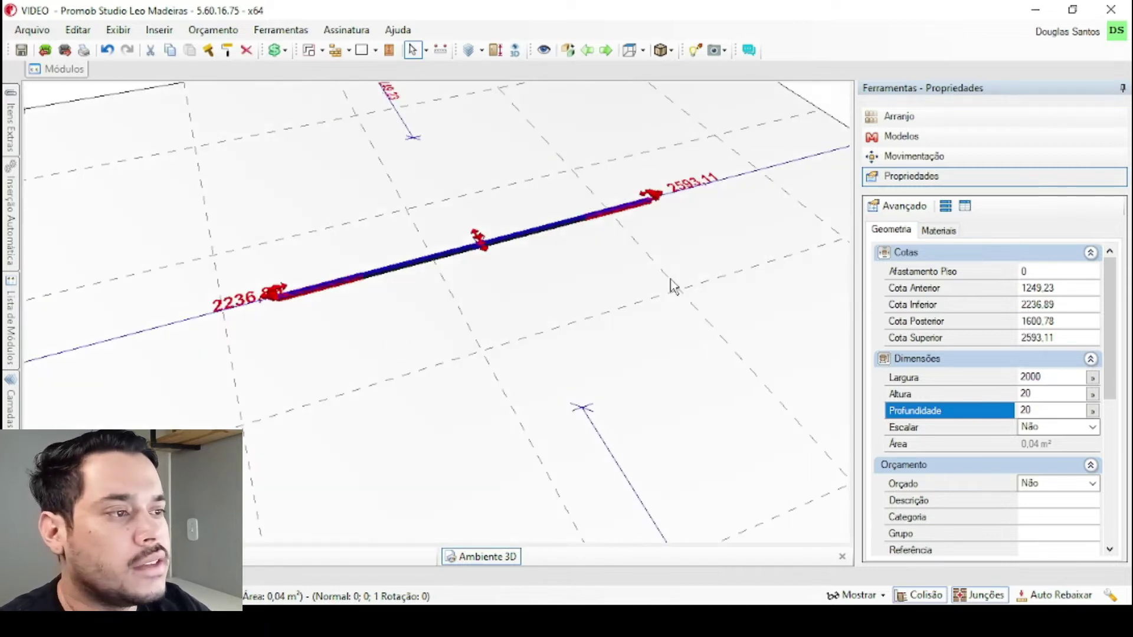
middle_click_drag(751, 247, 741, 321)
- Duplicate the floor bar with a linear Arranjo of 2 items along Y in the reverse direction, with a 310 mm gap
left_click(980, 116)
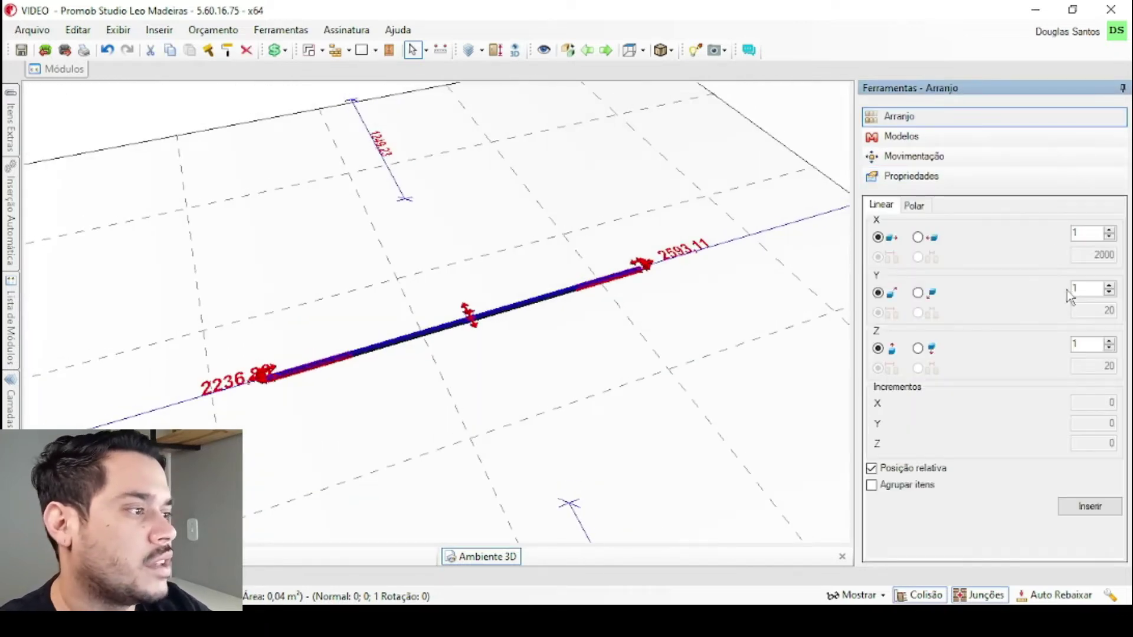
type("2")
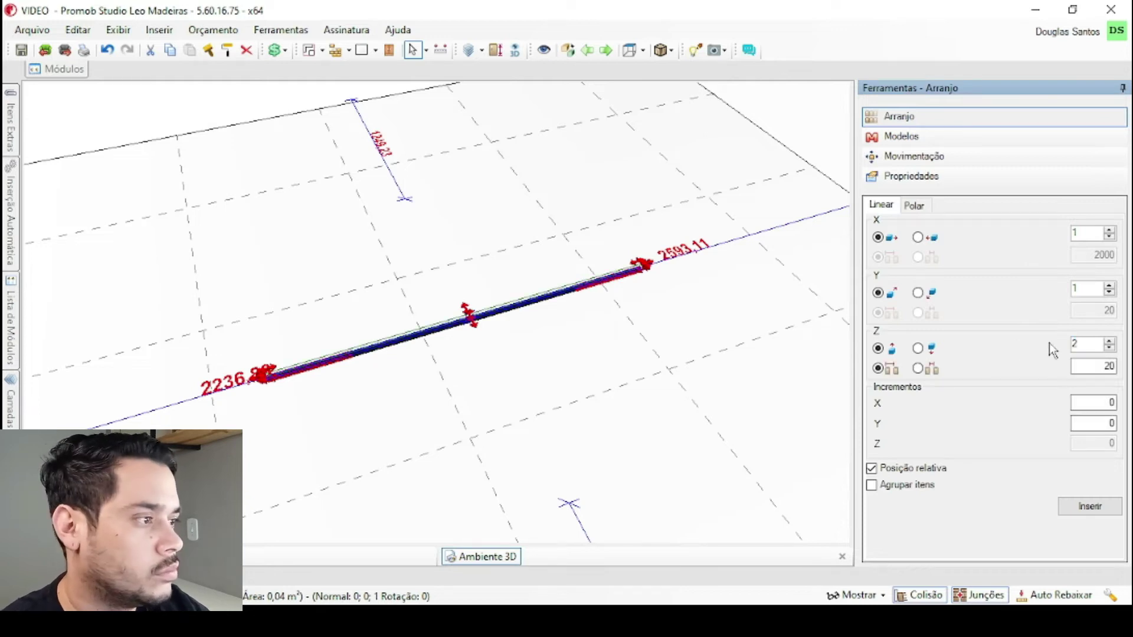
double_click(1079, 343)
type("1")
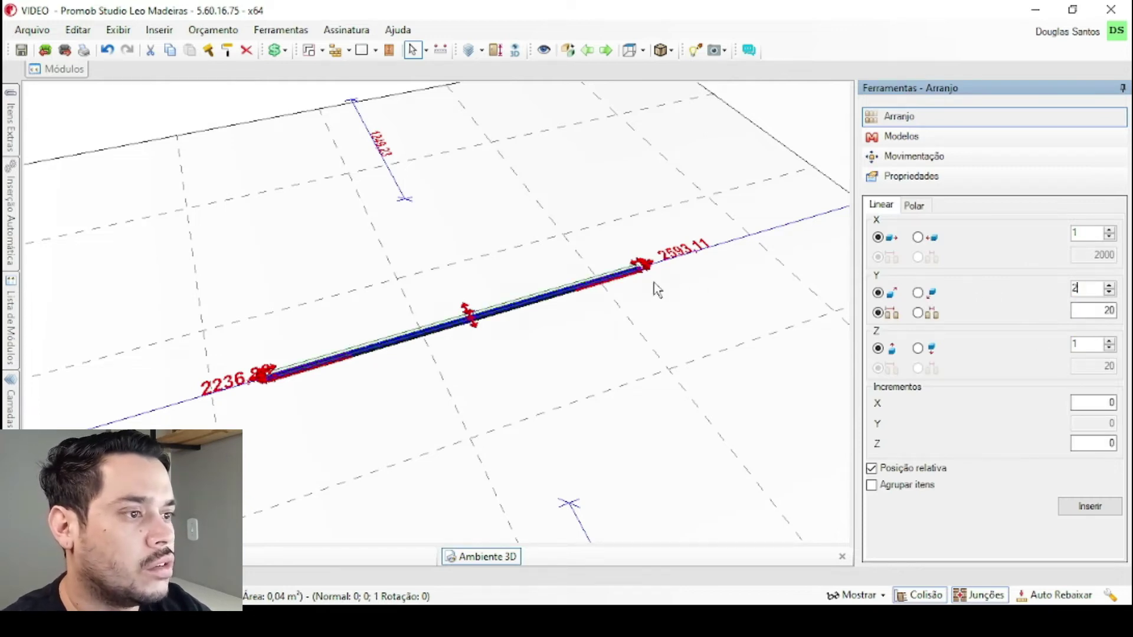
left_click(931, 294)
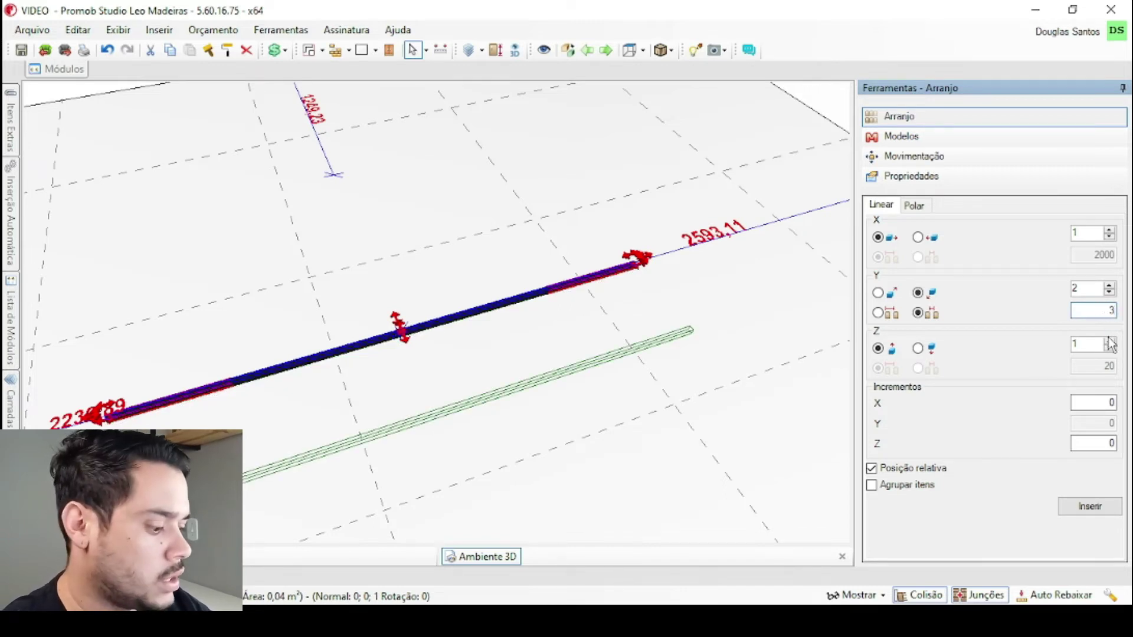
type("10")
left_click(1103, 503)
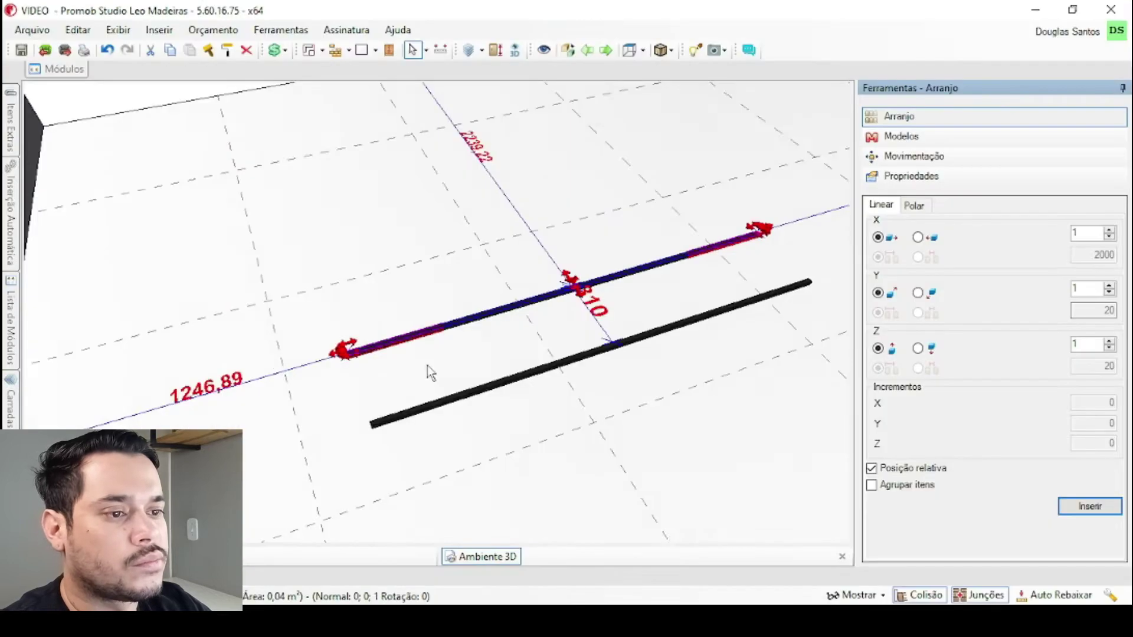
- Build a rectangular geometry filling the space between the two floor bars, from one end to the opposite end
scroll(413, 369, "up", 5)
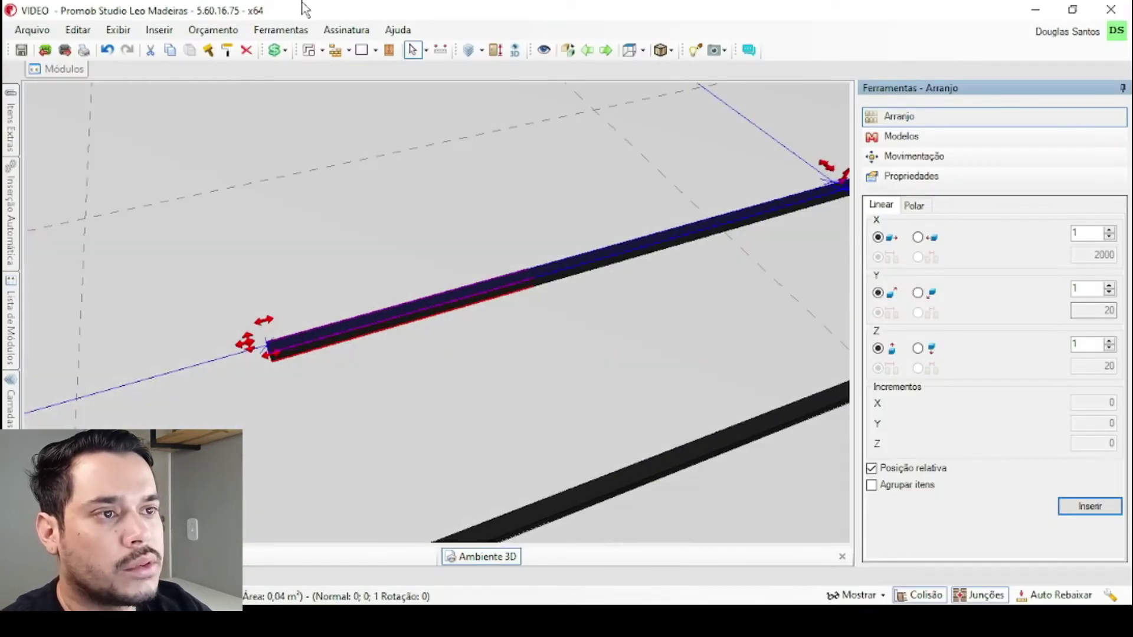
left_click(361, 50)
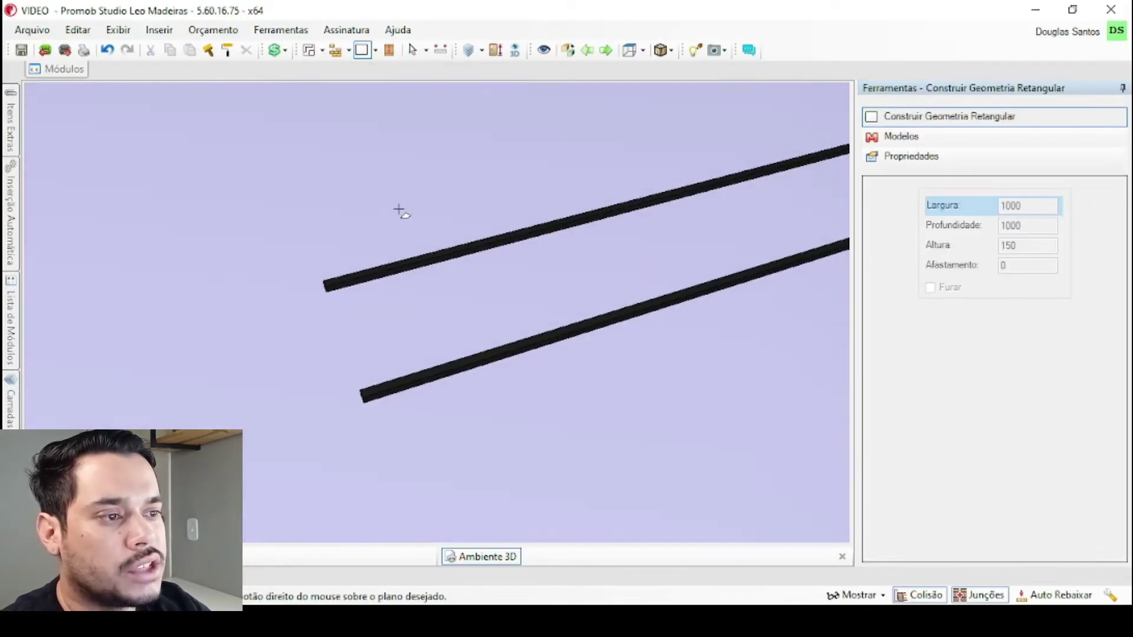
middle_click_drag(534, 315, 308, 374)
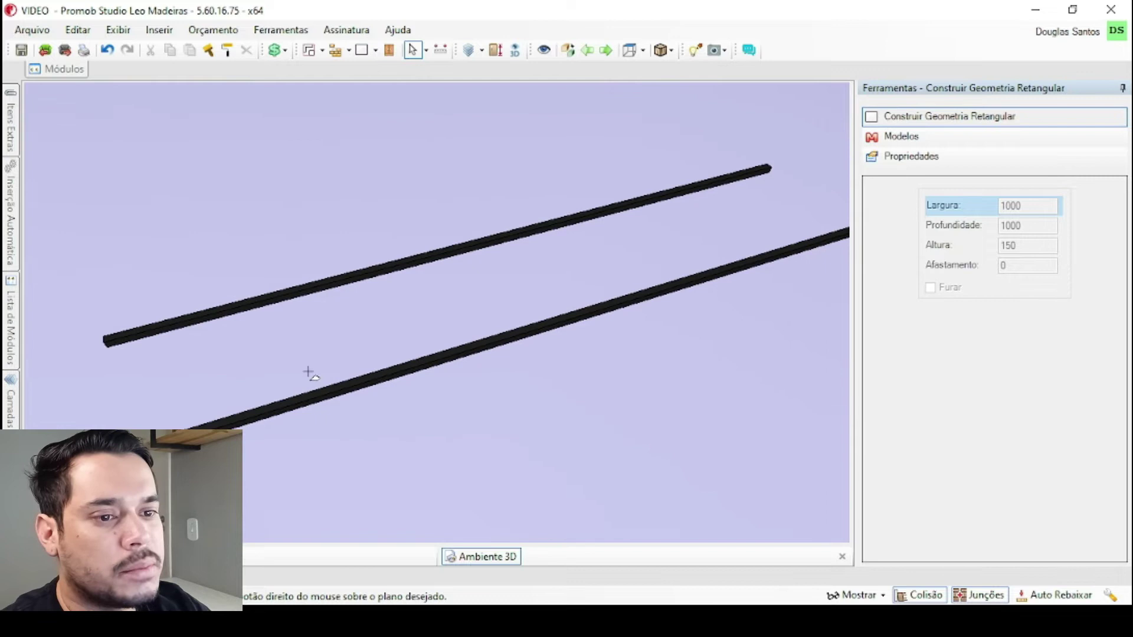
left_click(106, 345)
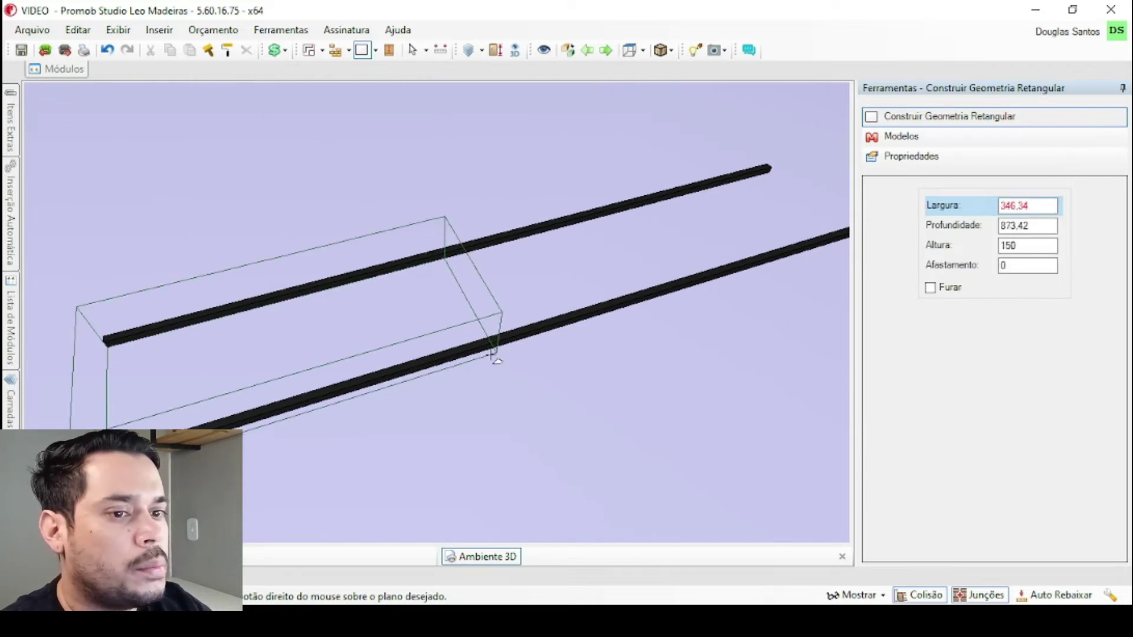
middle_click_drag(494, 349, 346, 405)
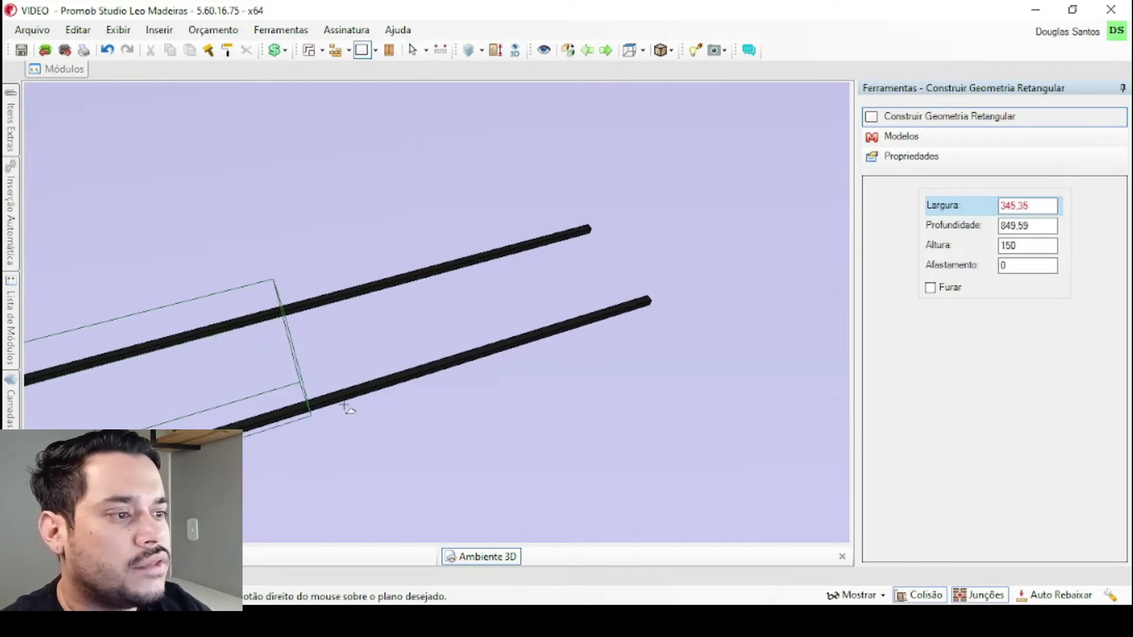
left_click(648, 299)
- Set the new block between the bars to Altura 20 and Profundidade 20 to make a crossbar
left_click(412, 50)
left_click(587, 273)
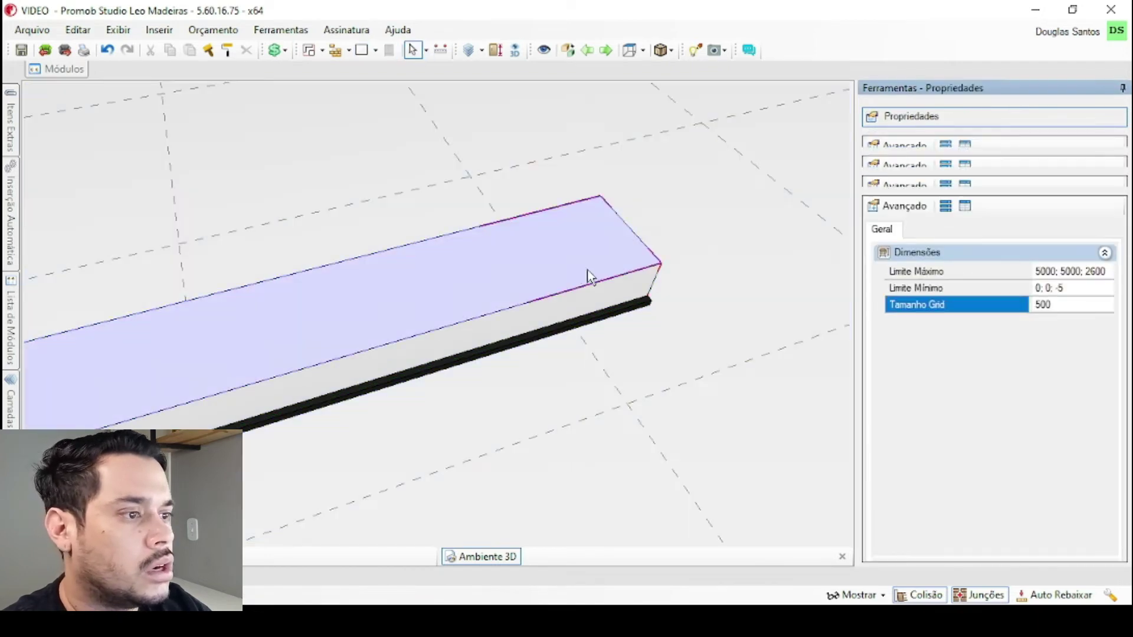
left_click(940, 396)
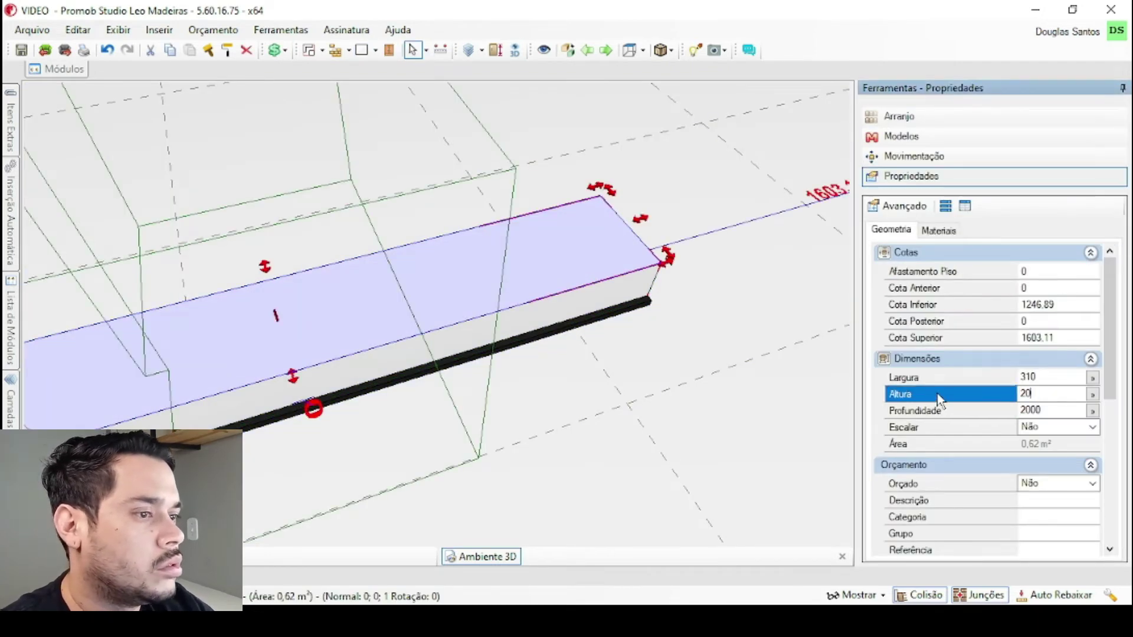
left_click(1008, 399)
left_click(1038, 409)
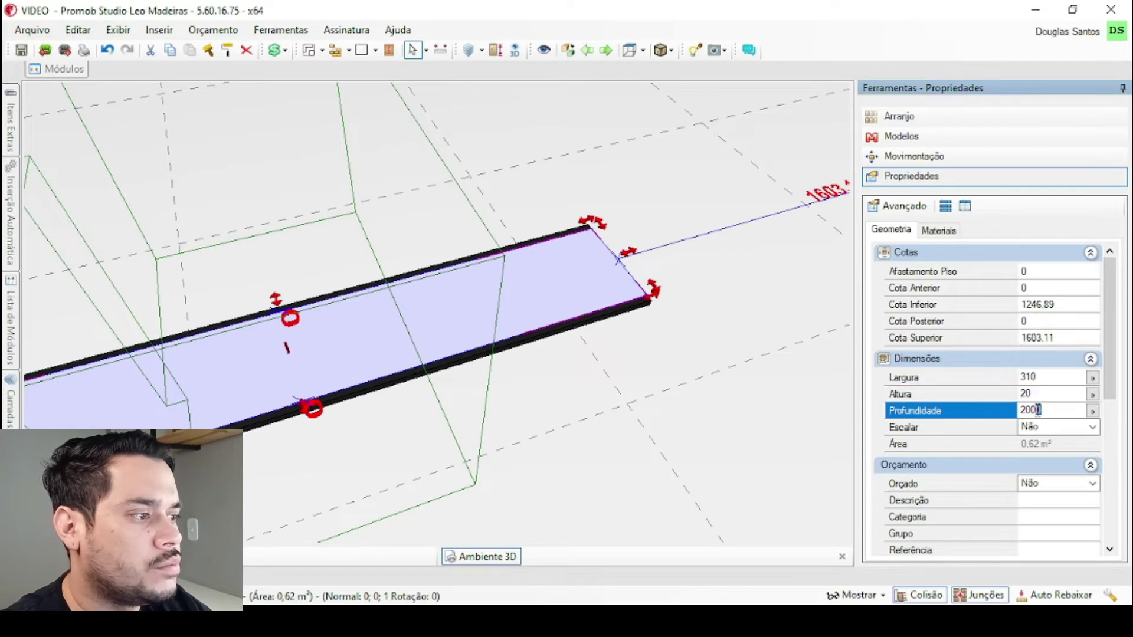
type("0")
key("Return")
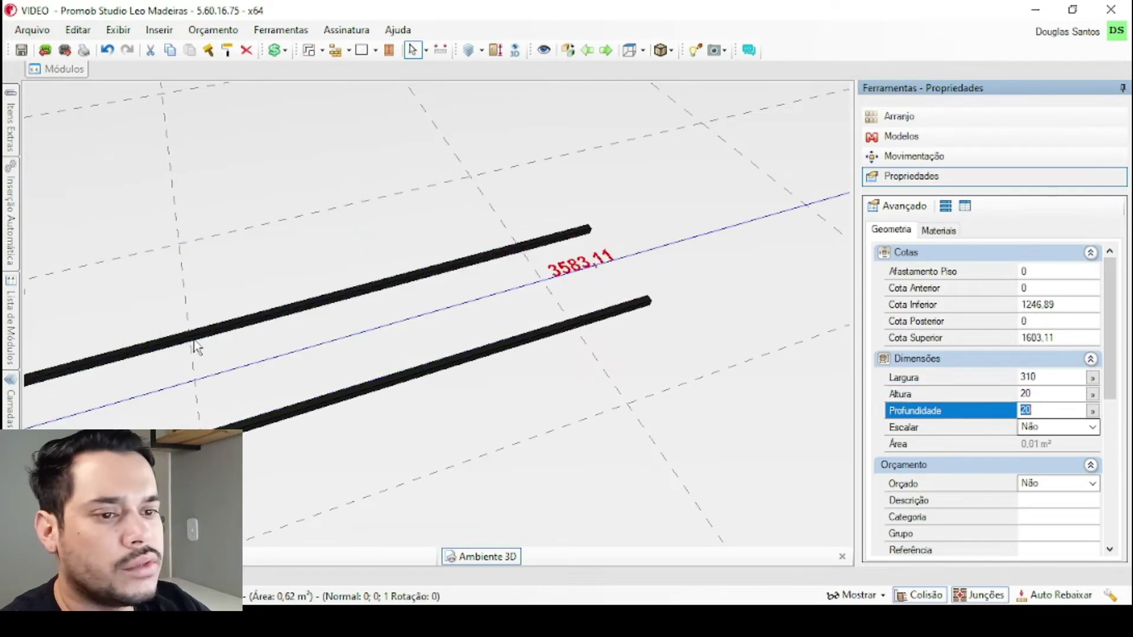
- Copy the dark material from a long bar onto the new end crossbar
scroll(540, 277, "up", 2)
left_click(210, 51)
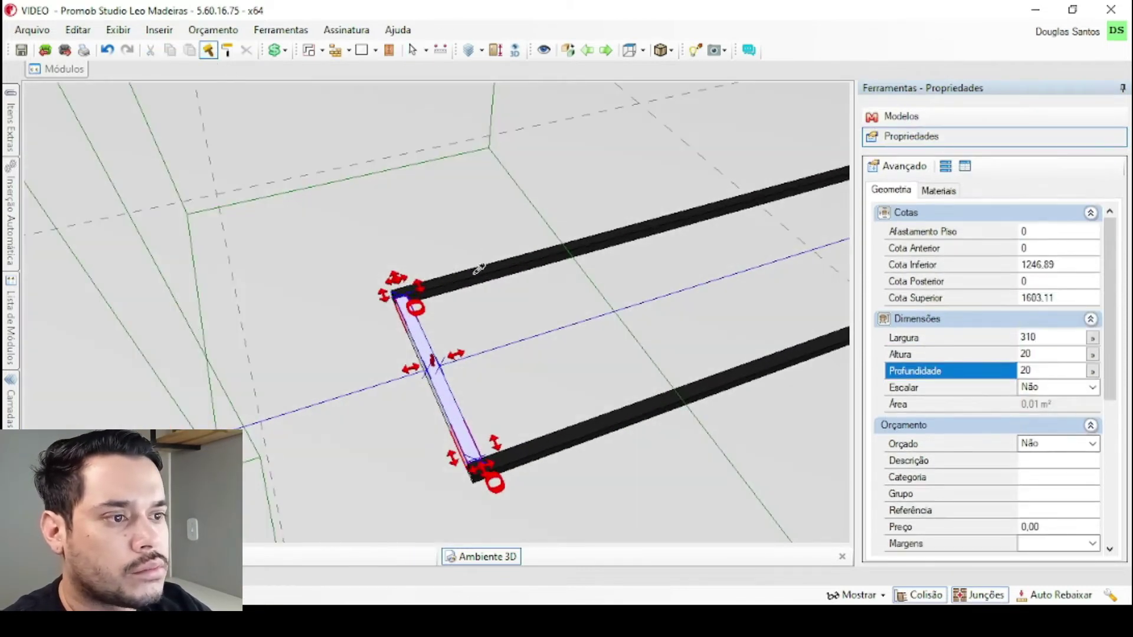
left_click(447, 406)
double_click(614, 291)
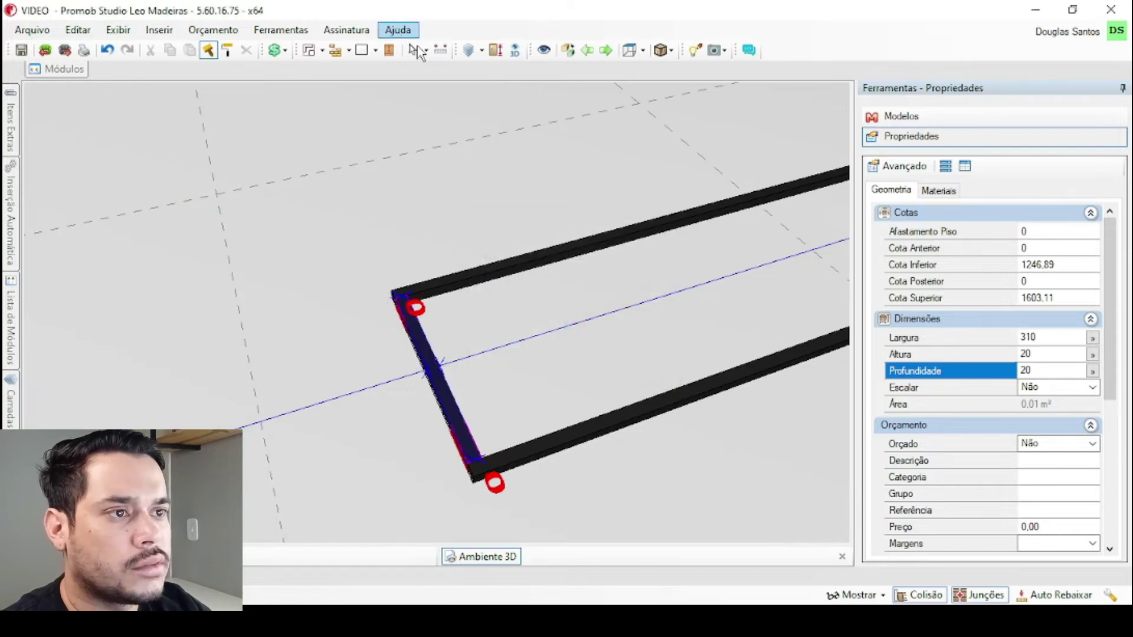
left_click(412, 52)
- Add two copies beside the end crossbar with a linear Arranjo along Y
scroll(490, 268, "down", 2)
middle_click_drag(608, 246, 379, 300)
scroll(213, 379, "down", 1)
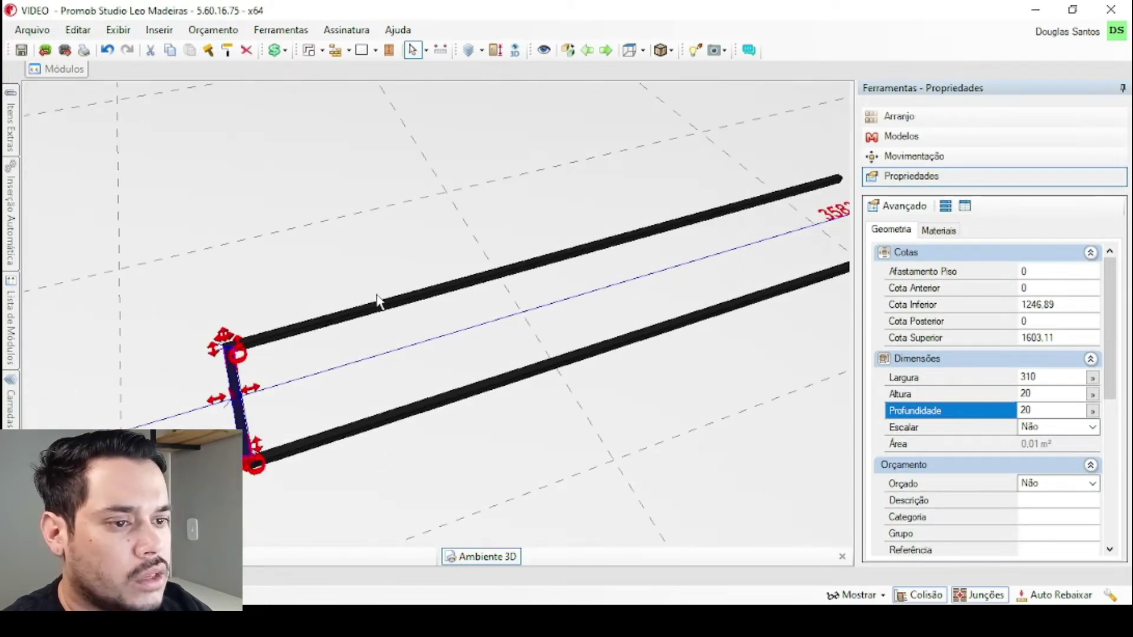
left_click(902, 118)
left_click(1099, 289)
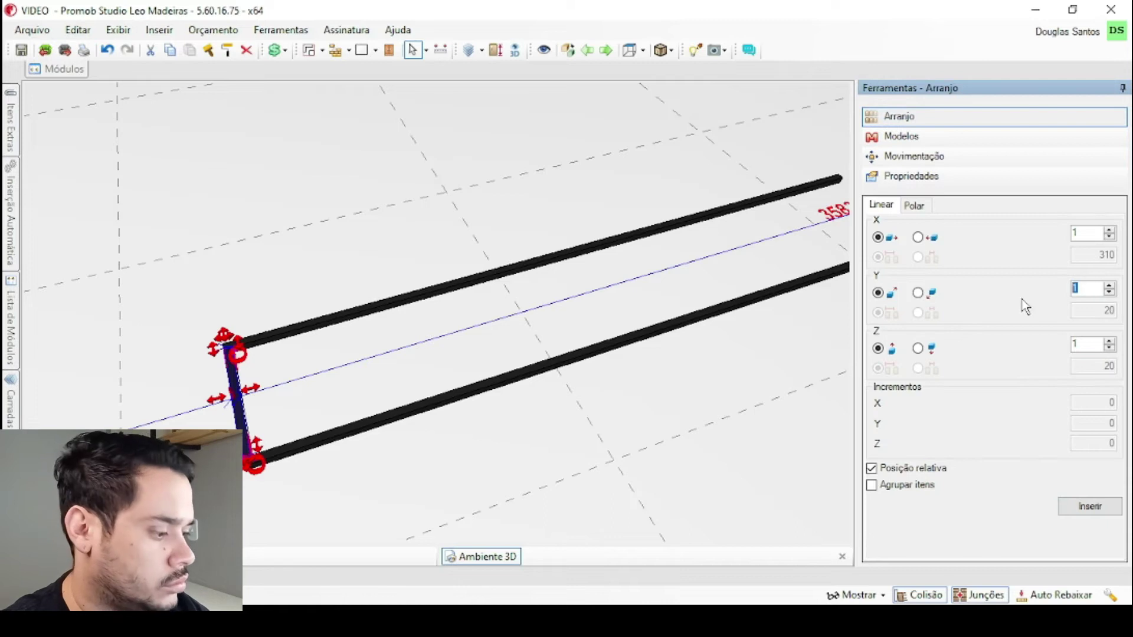
left_click(1090, 506)
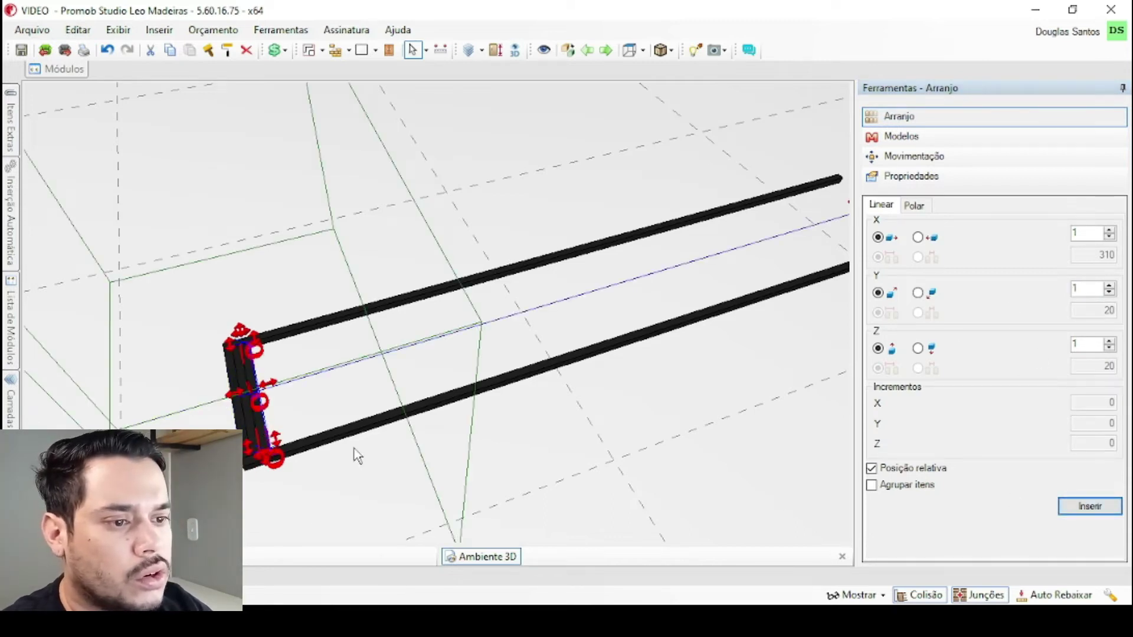
- Reposition the outermost crossbar copy at the opposite end of the long bars
double_click(336, 434)
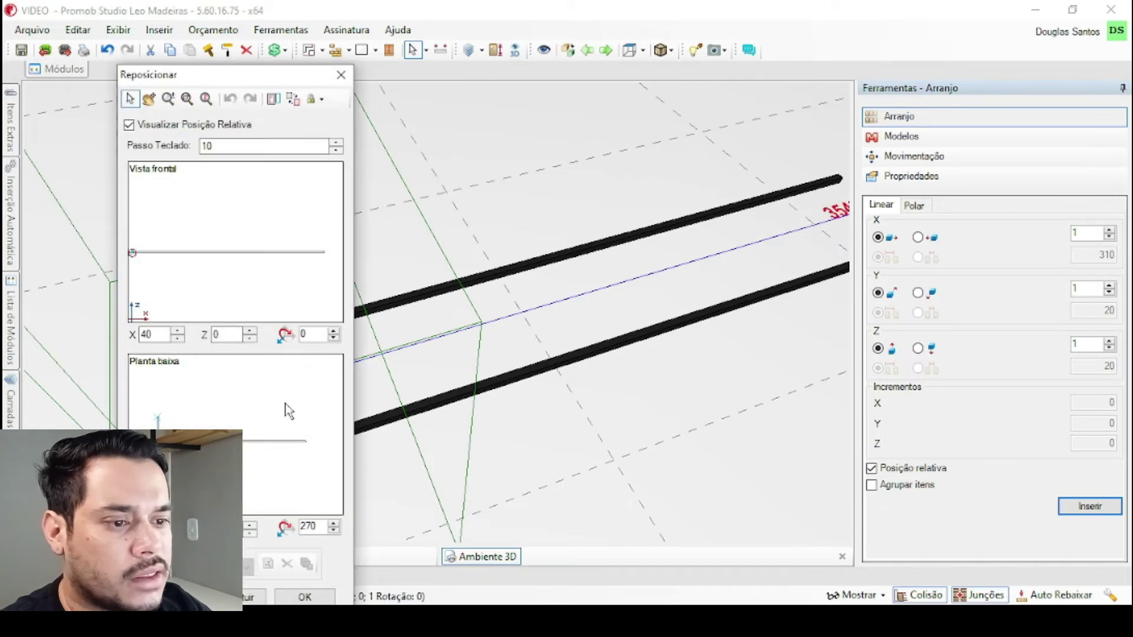
key("ctrl+Right")
left_click(304, 596)
- Reposition the remaining crossbar copy at the centre of the frame
left_click(249, 441)
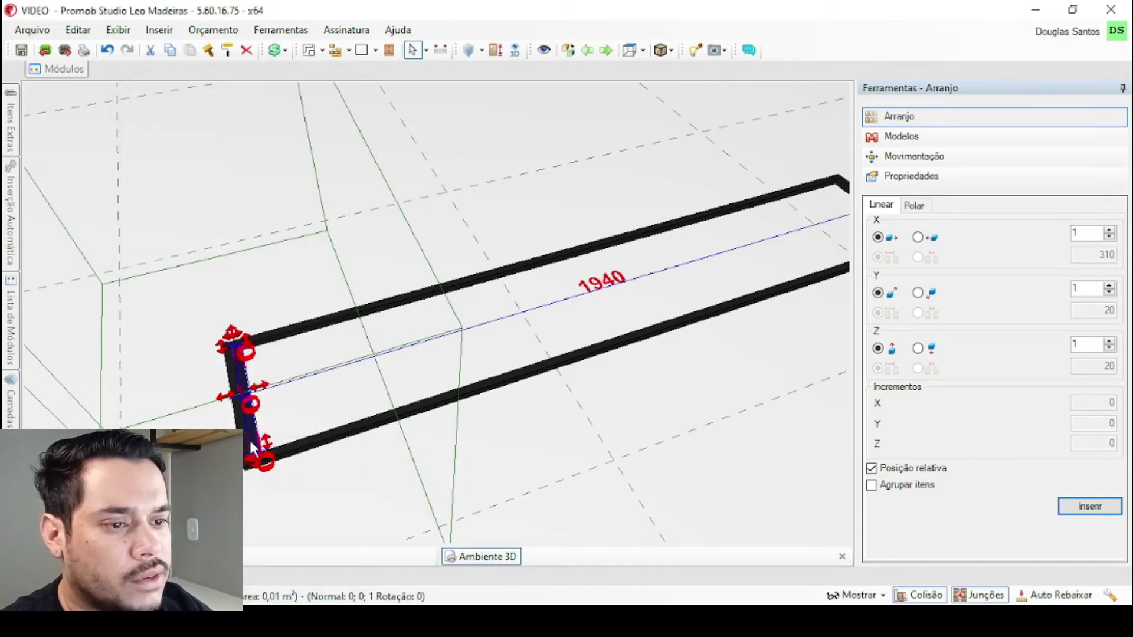
double_click(298, 450)
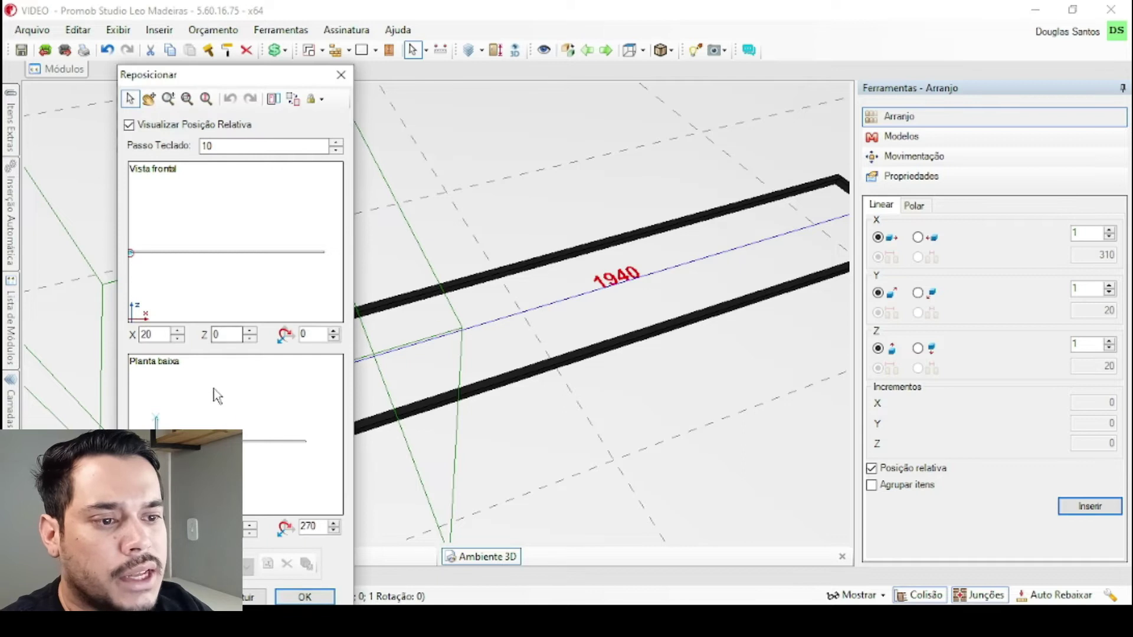
key("c")
left_click(293, 595)
- Group the bars of the finished frame and consult the shelf reference photo on Pinterest
scroll(376, 357, "down", 1)
middle_click_drag(408, 323, 378, 302)
right_click_drag(487, 291, 319, 389)
scroll(319, 390, "down", 3)
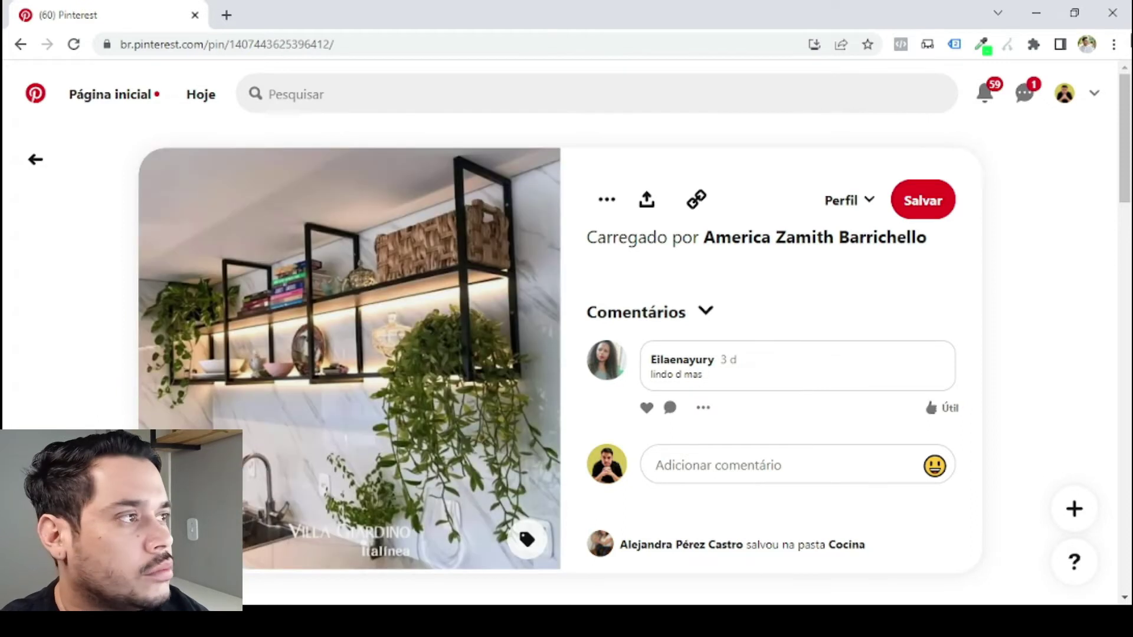
key("alt+Tab")
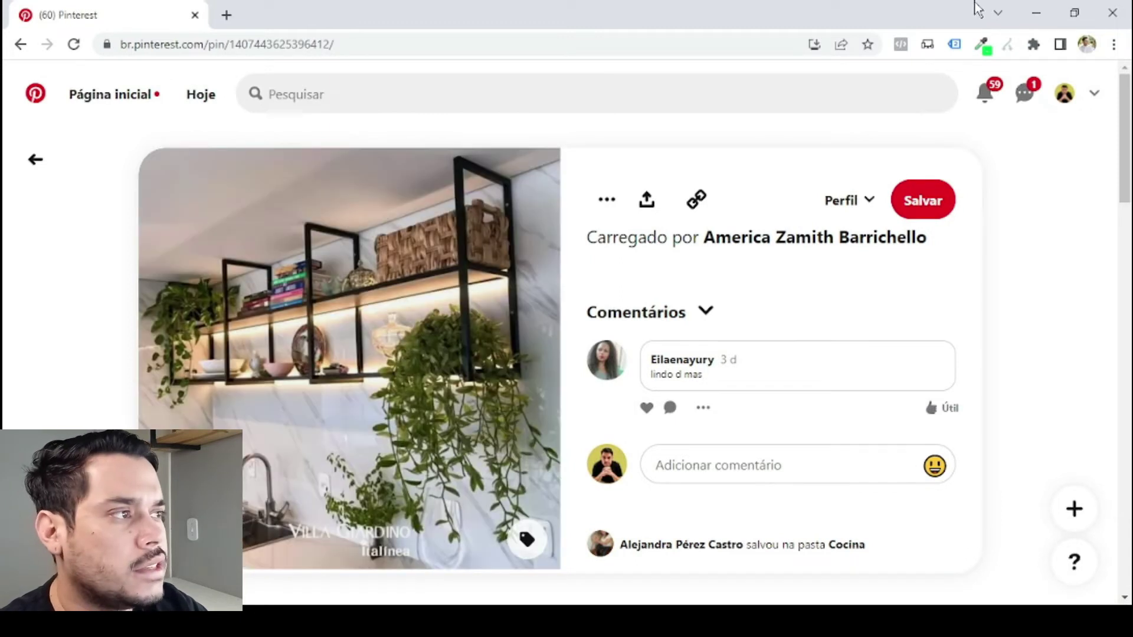
left_click(1035, 13)
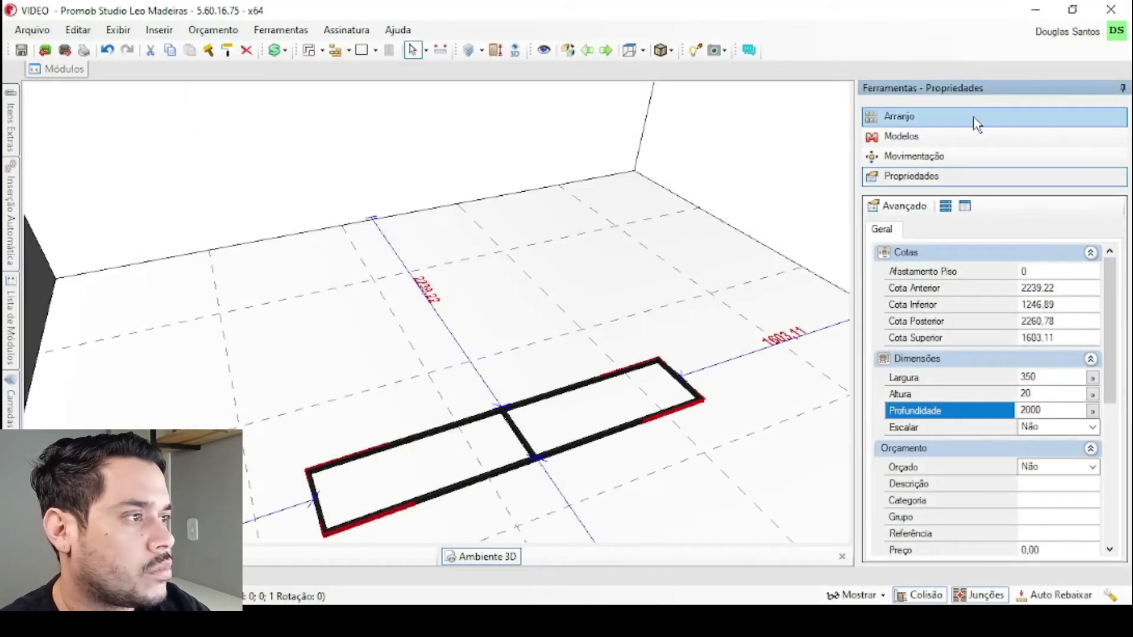
- Duplicate the frame upward with a linear Arranjo of 2 items along Z, with a 300 mm gap
left_click(902, 117)
double_click(1085, 344)
type("3")
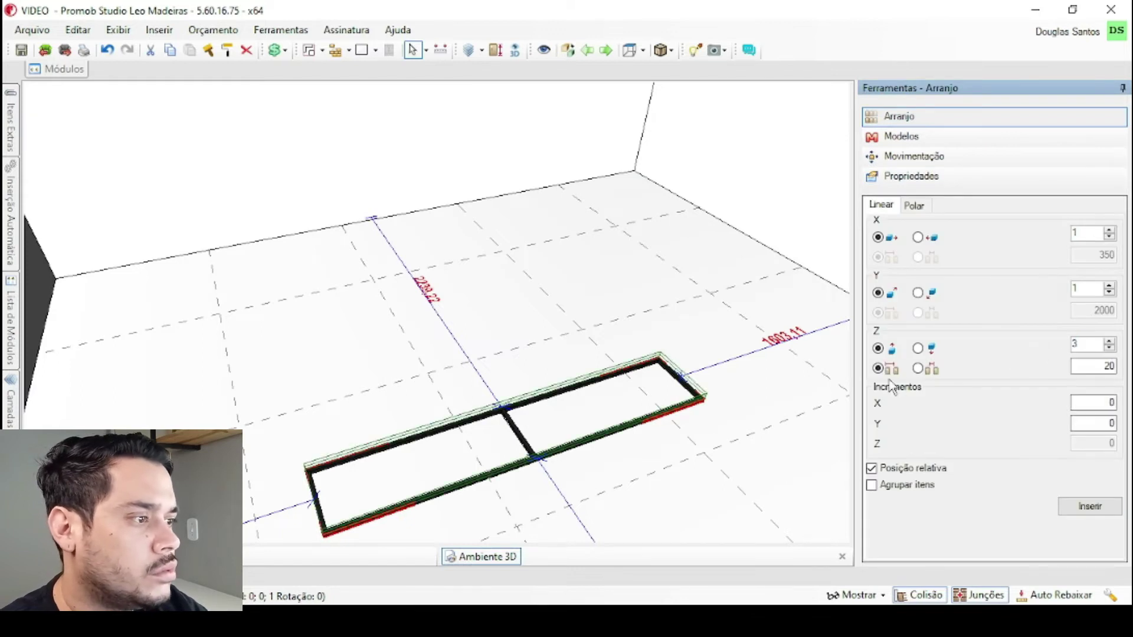
scroll(570, 386, "up", 2)
middle_click_drag(549, 372, 478, 301)
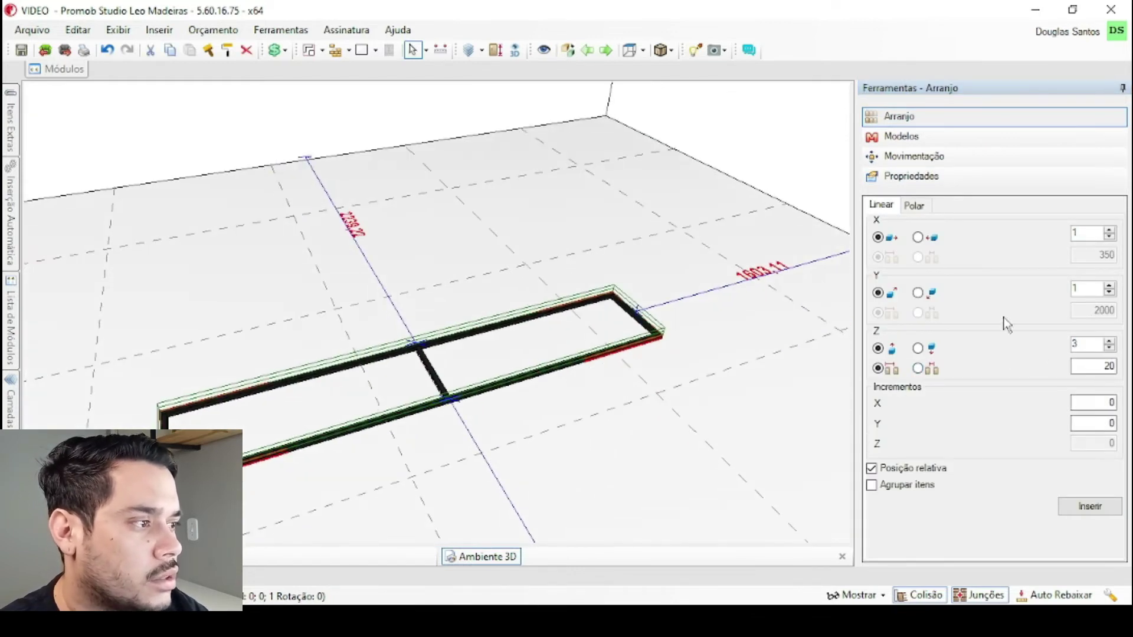
left_click_drag(1079, 342, 1013, 342)
type("2")
left_click(917, 369)
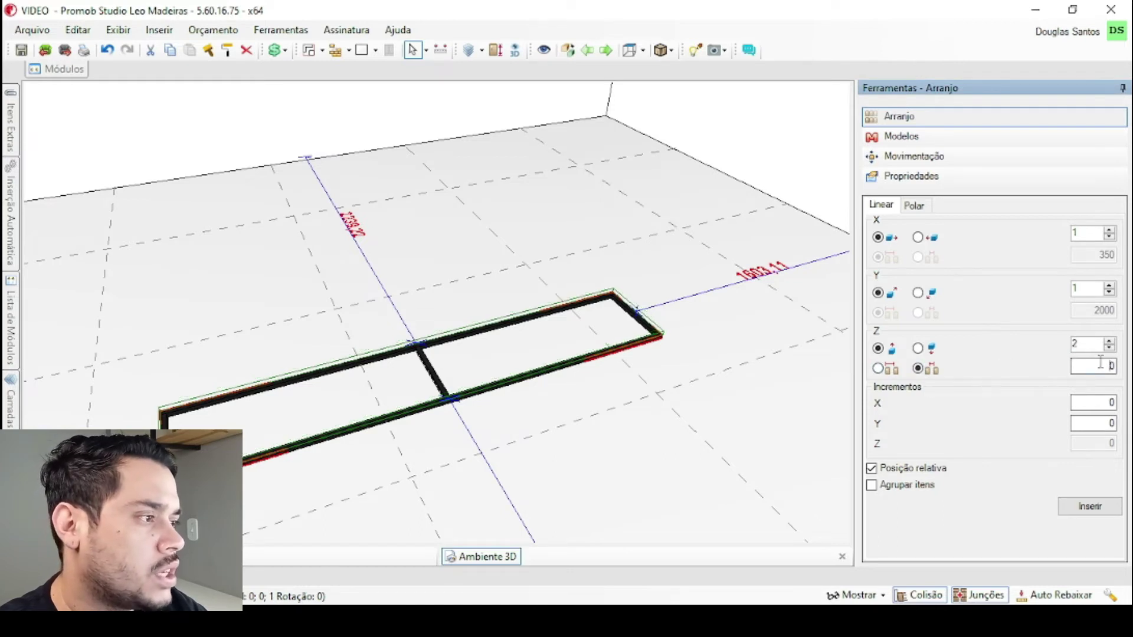
type("300")
left_click(1104, 507)
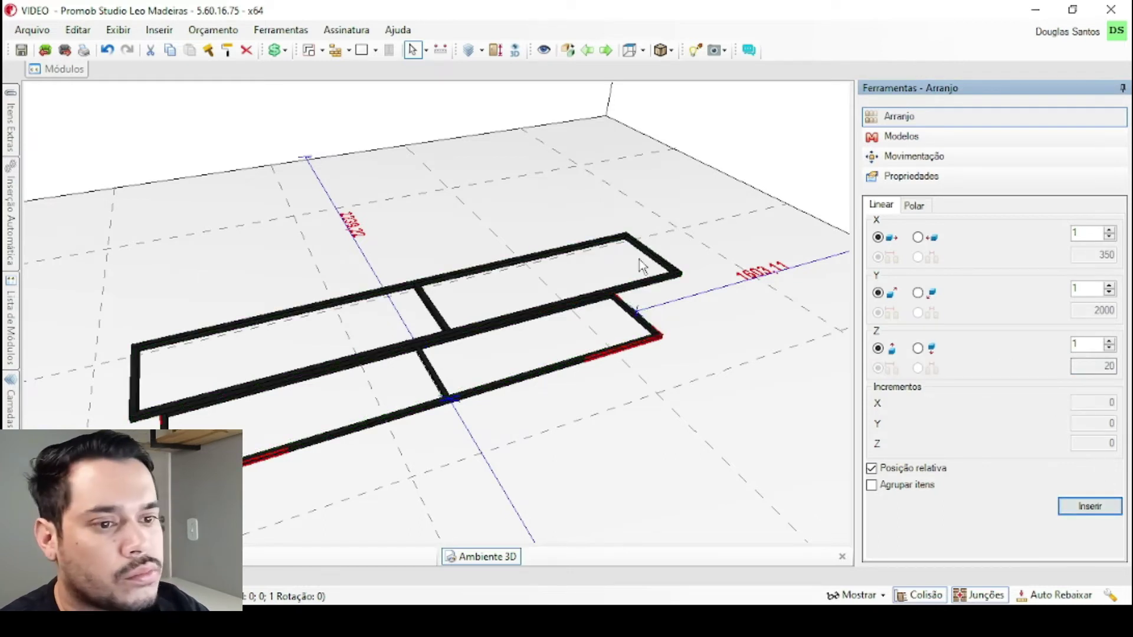
- Build a 20 x 20 mm rectangular geometry, 150 mm high, standing on an end corner of the lower frame
scroll(639, 260, "up", 3)
middle_click_drag(512, 196, 427, 286)
left_click(361, 49)
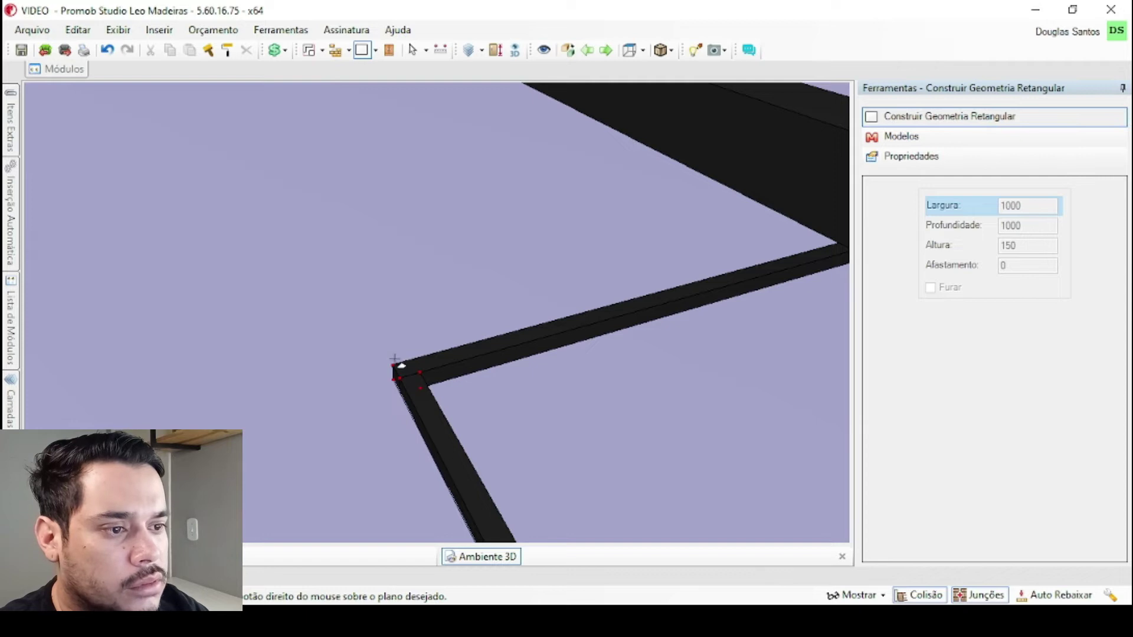
left_click(393, 365)
left_click(421, 373)
key("Return")
middle_click_drag(423, 375, 468, 428)
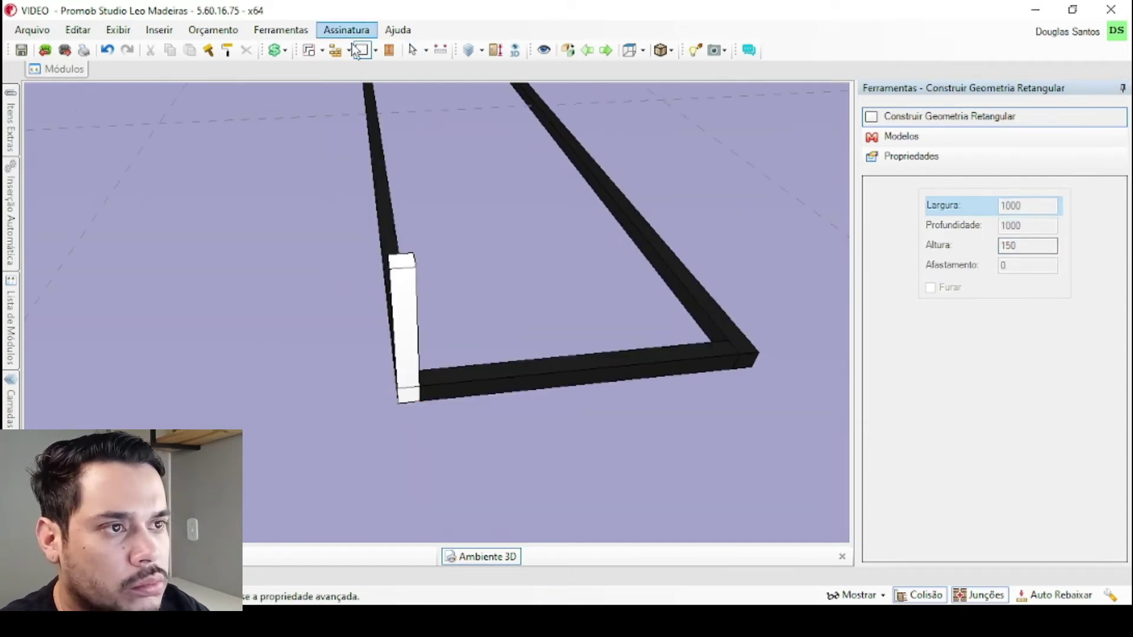
- Set the corner post's Altura to 600
left_click(412, 50)
left_click(387, 406)
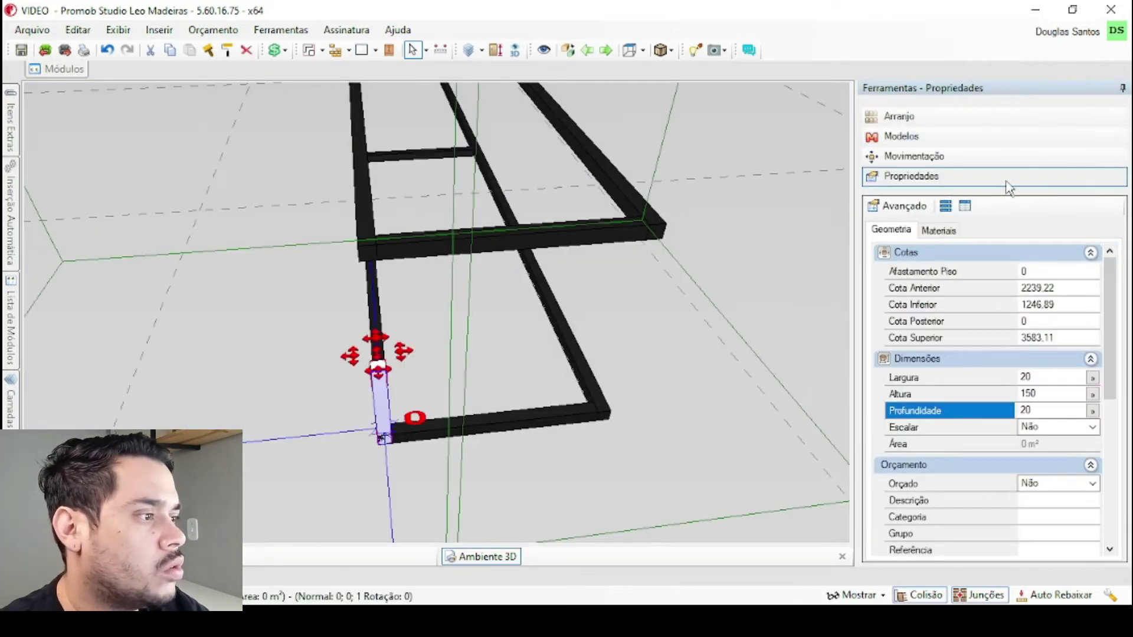
left_click(1033, 394)
type("600")
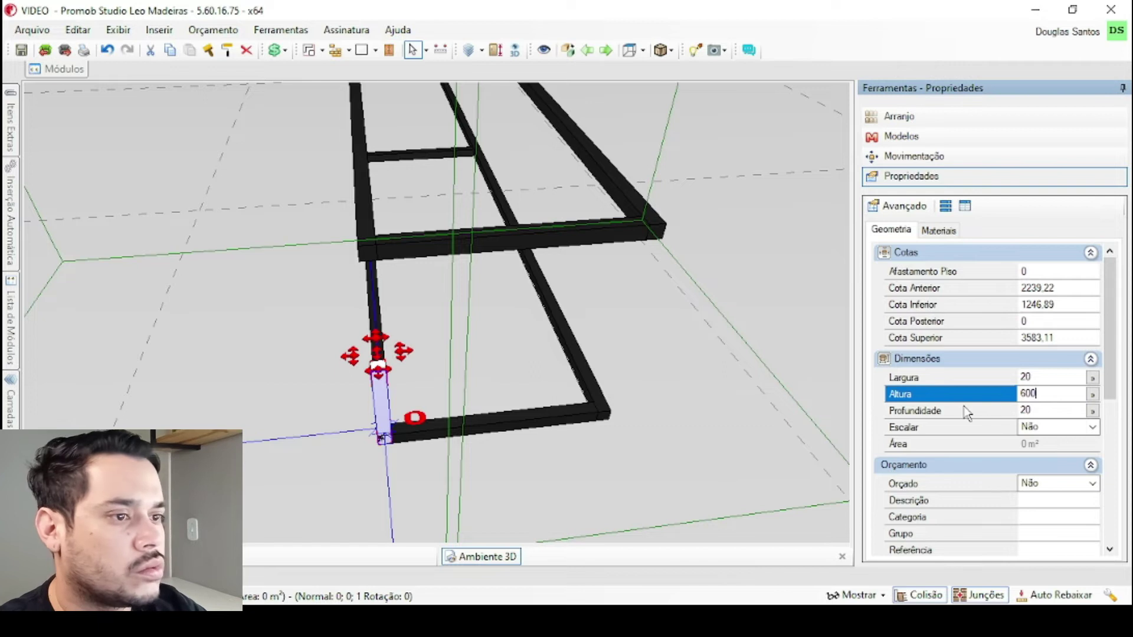
key("Return")
- Copy the dark material from a frame bar onto the corner post
scroll(576, 324, "down", 3)
middle_click_drag(575, 324, 384, 387)
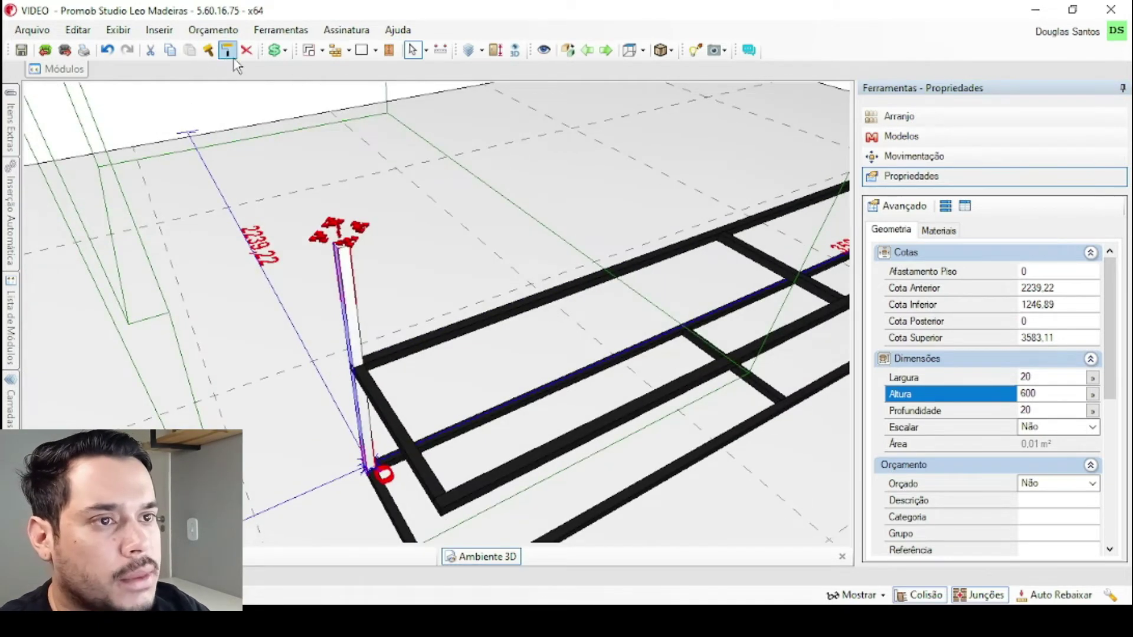
left_click(209, 50)
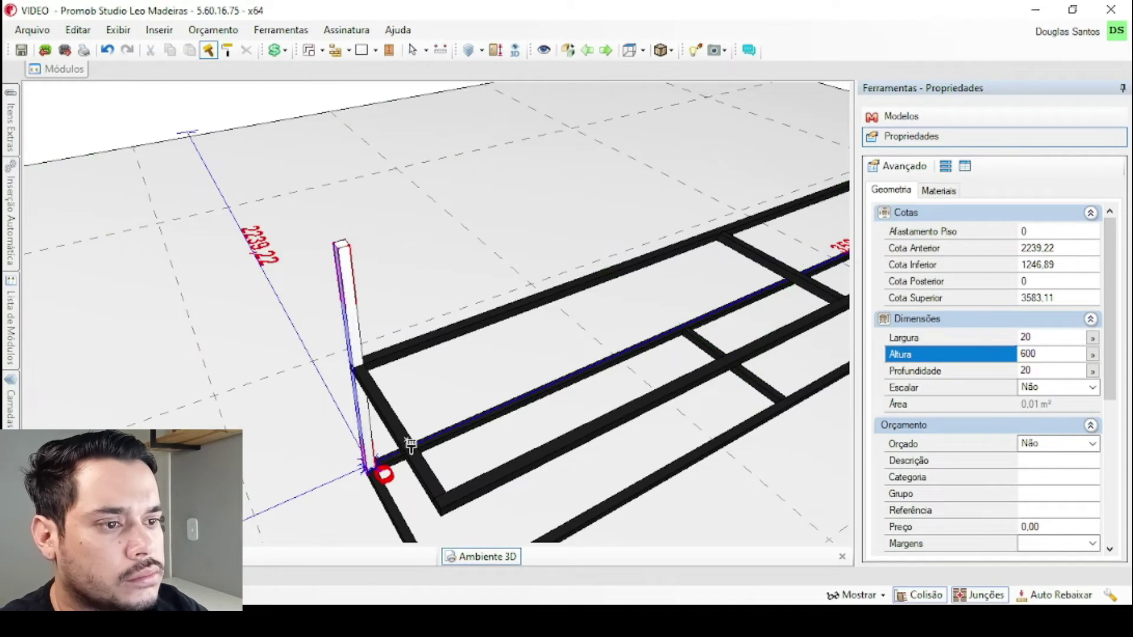
left_click(353, 297)
left_click(600, 369)
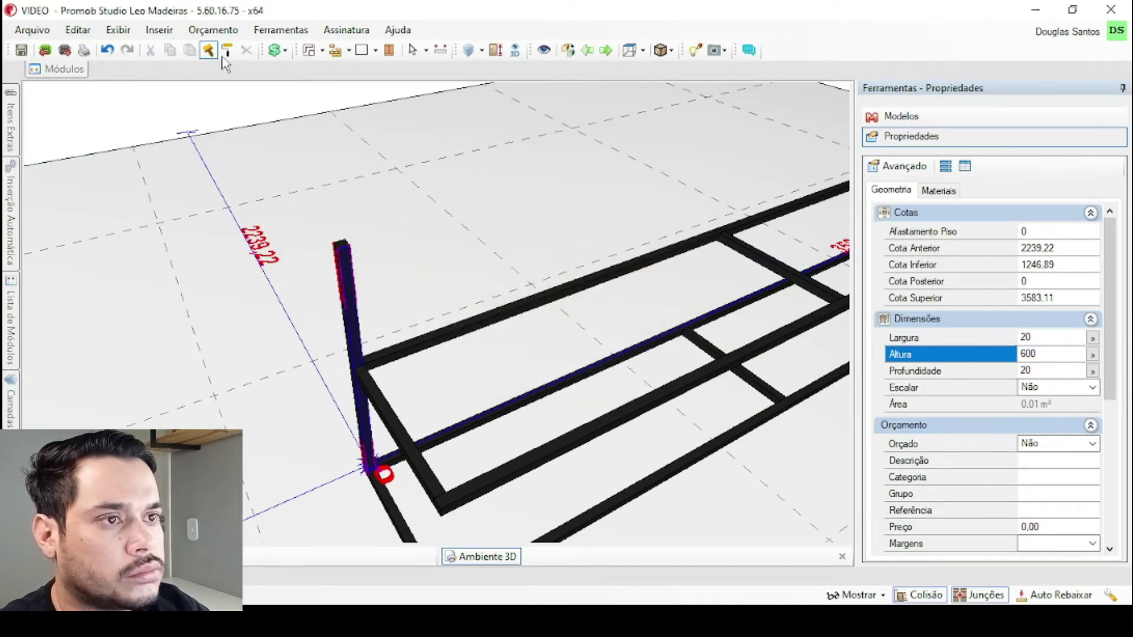
left_click(411, 51)
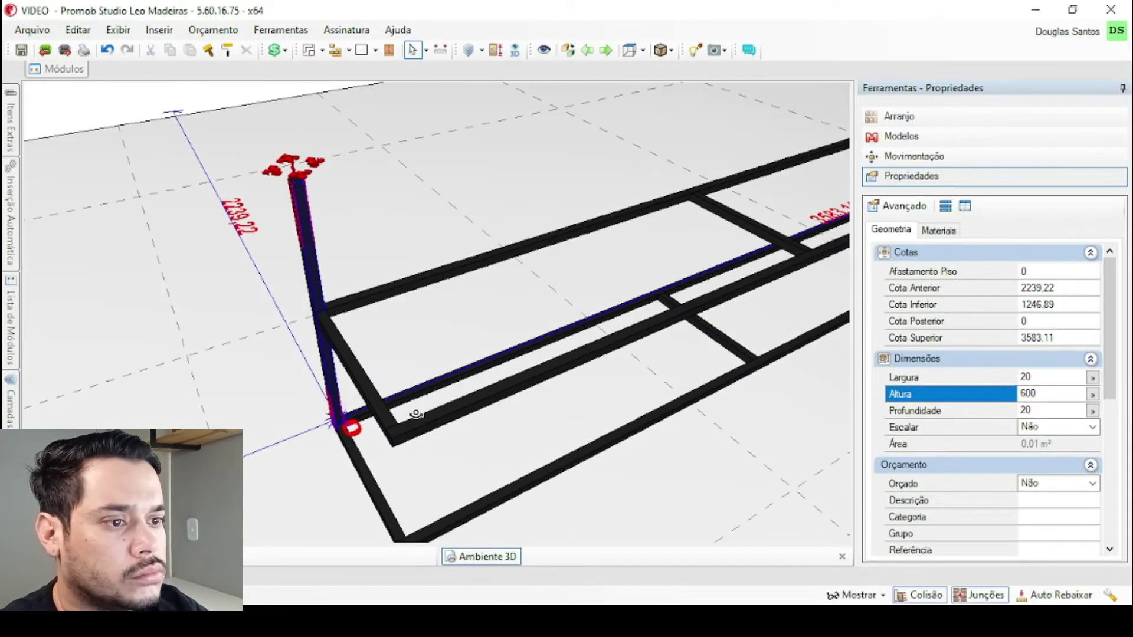
- Duplicate the corner post across the frame's end with a linear Arranjo of 2 items along X, with a 310 mm gap
middle_click_drag(409, 405, 485, 395)
left_click(360, 359)
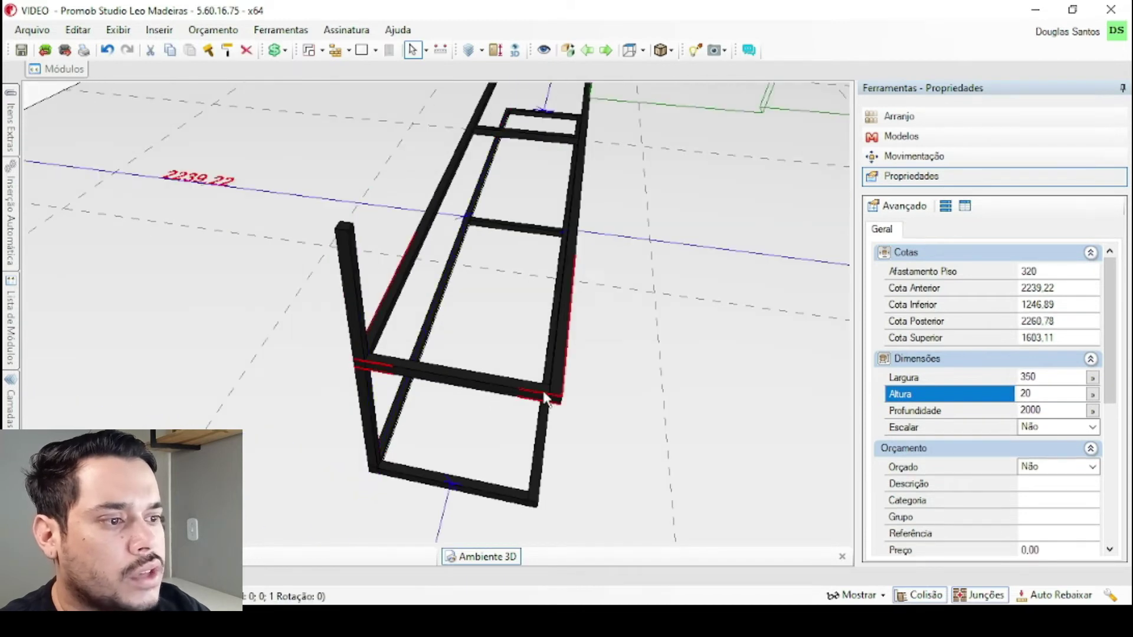
left_click(400, 367)
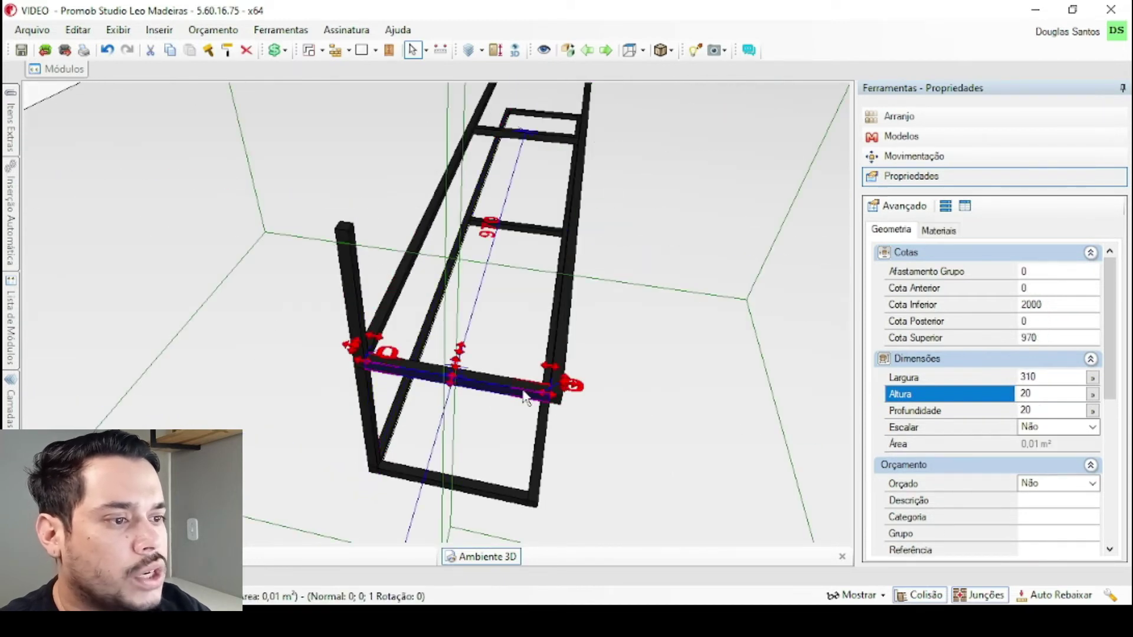
middle_click_drag(528, 394, 416, 276)
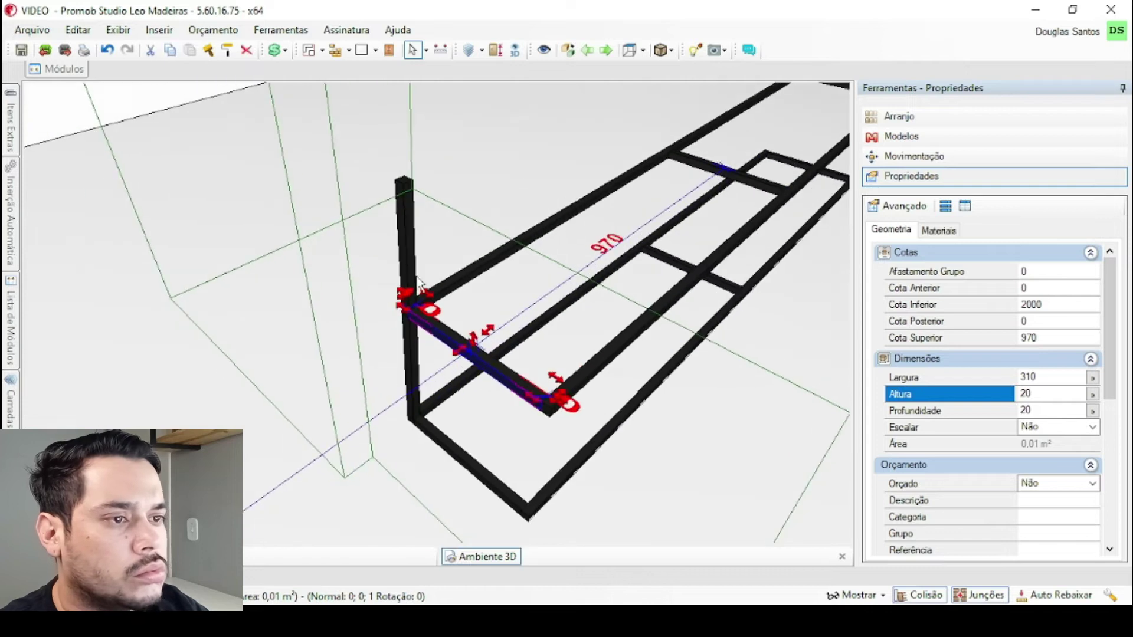
left_click(415, 241)
left_click(933, 124)
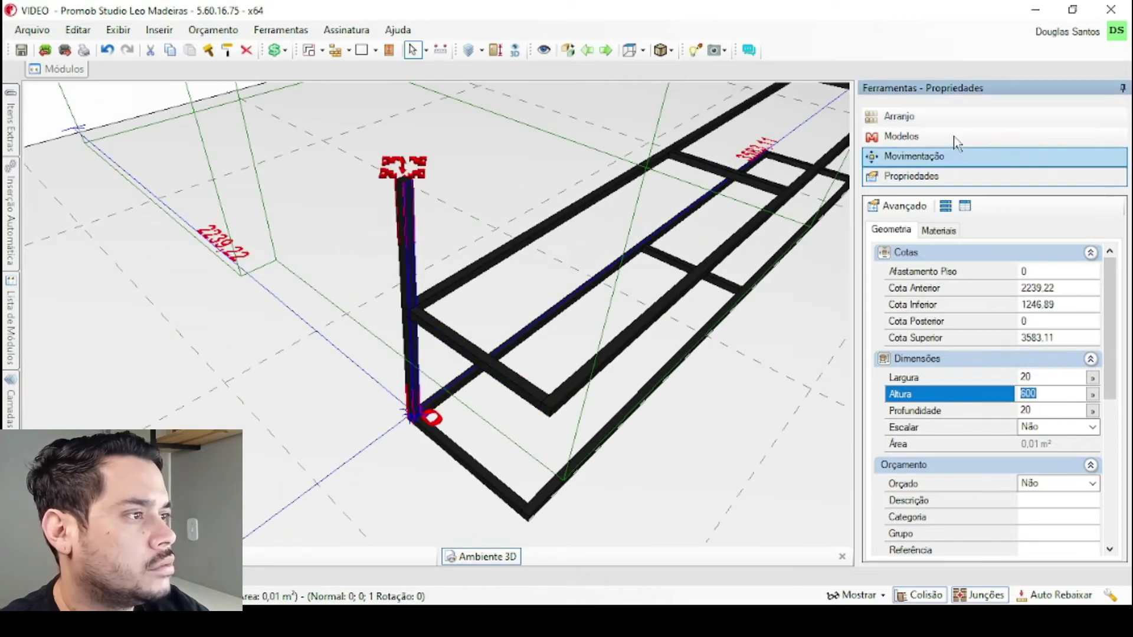
left_click(935, 119)
left_click(1090, 254)
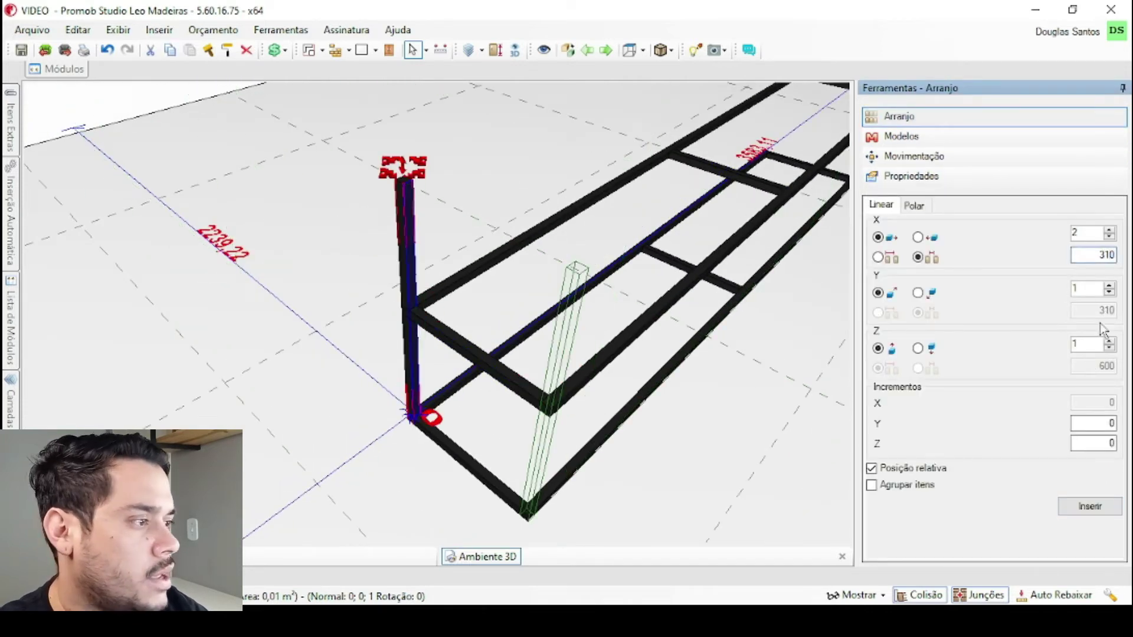
left_click(1089, 507)
scroll(394, 428, "up", 2)
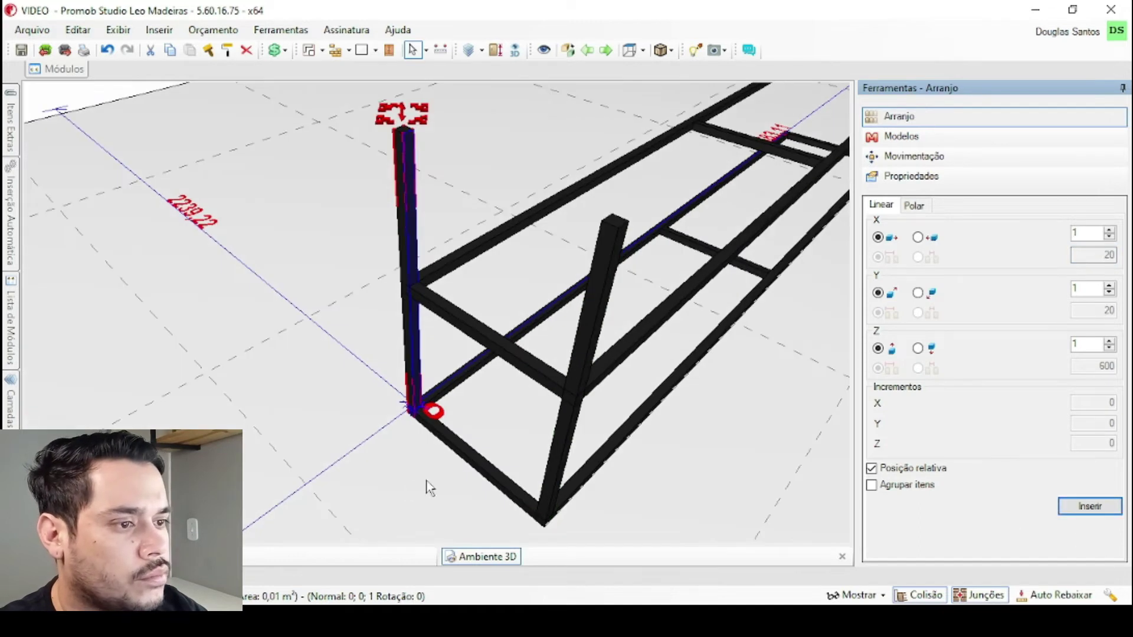
- Ungroup the upper frame and duplicate its end crossbar upward with a linear Arranjo of 2 items along Z
right_click(531, 360)
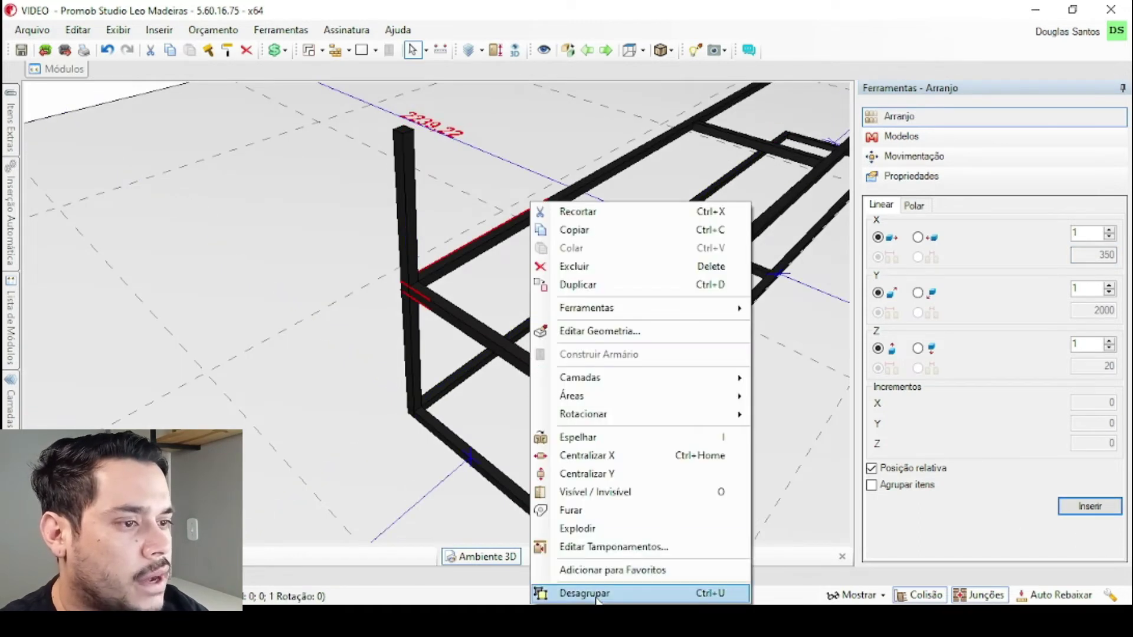
left_click(596, 594)
left_click(450, 303)
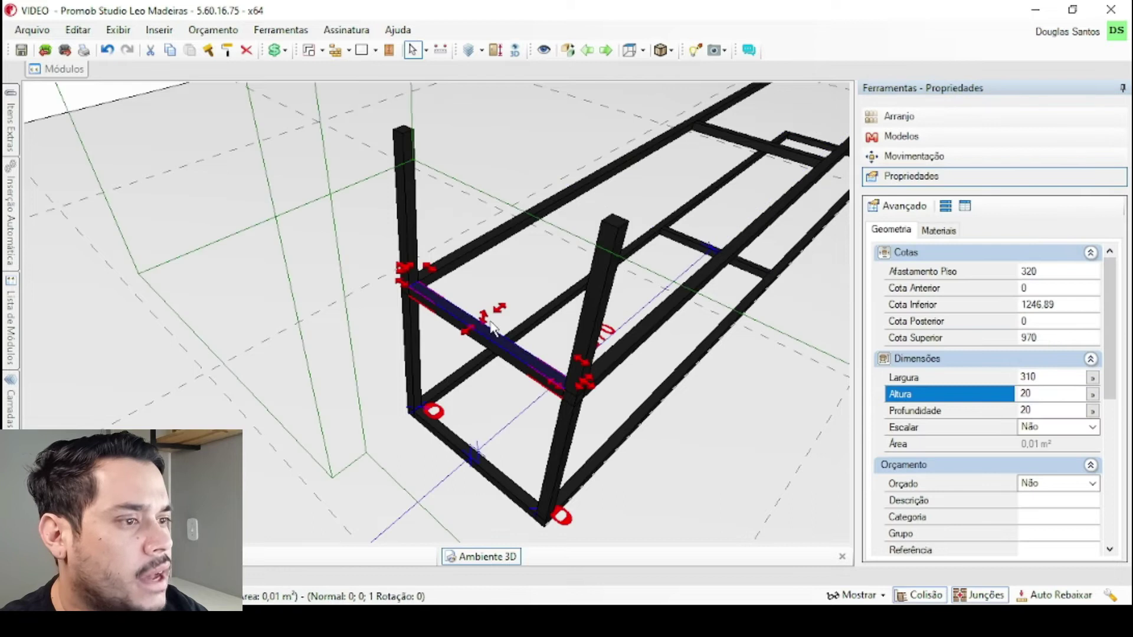
left_click(891, 123)
left_click_drag(1098, 345, 1029, 345)
type("2")
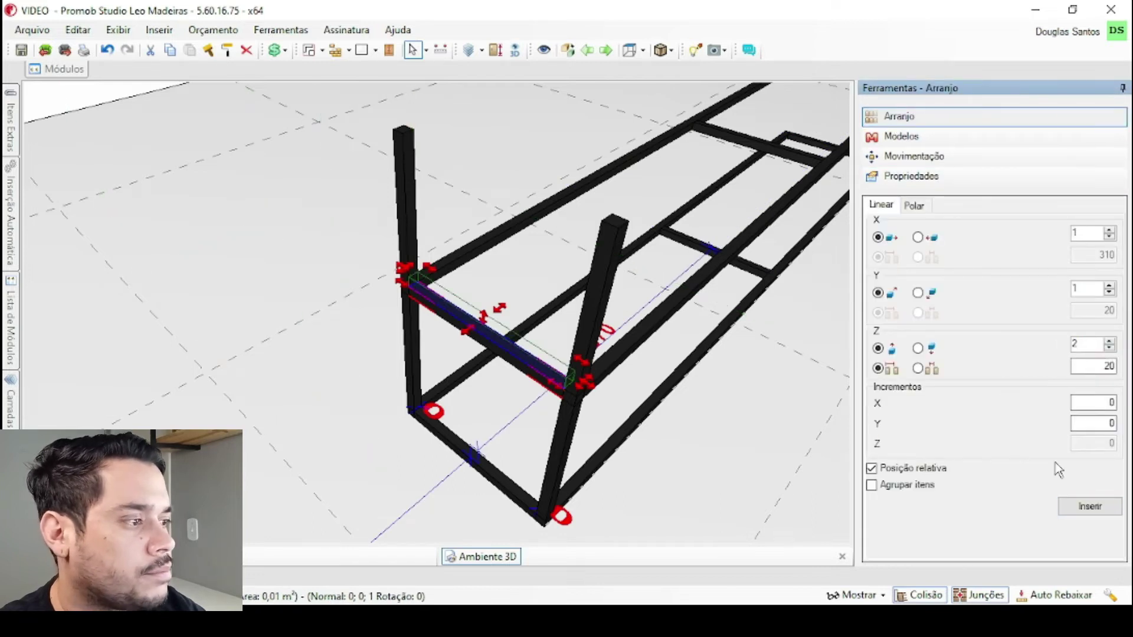
left_click(1090, 507)
- Reposition the copied crossbar to the top of the two end posts, at Z 580
left_click_drag(444, 299, 431, 223)
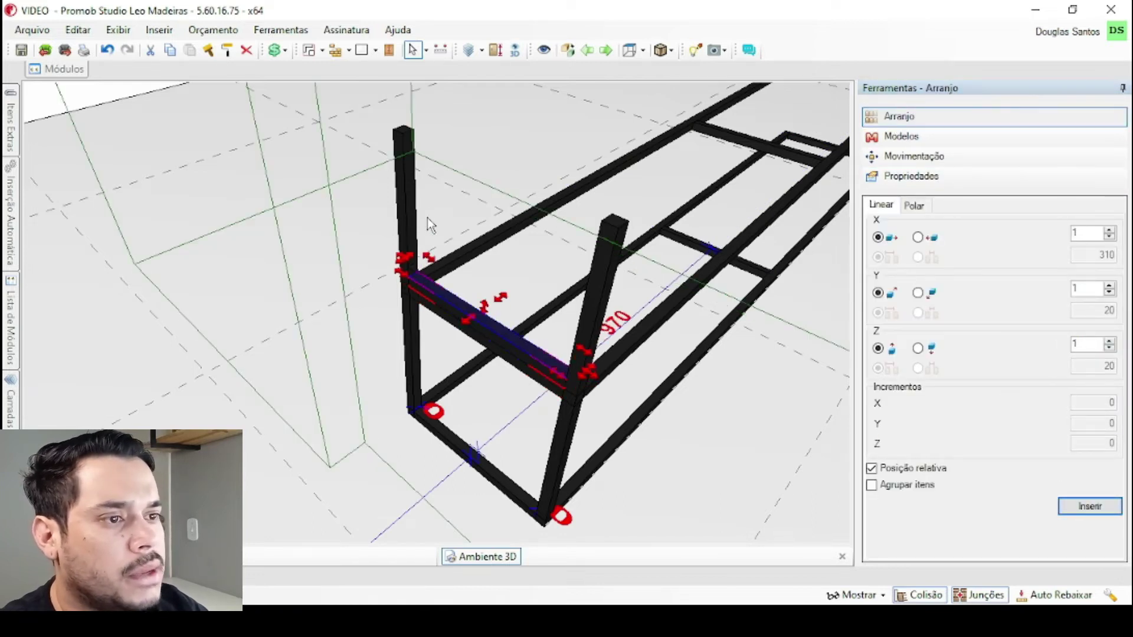
key("space")
key("ctrl+Up")
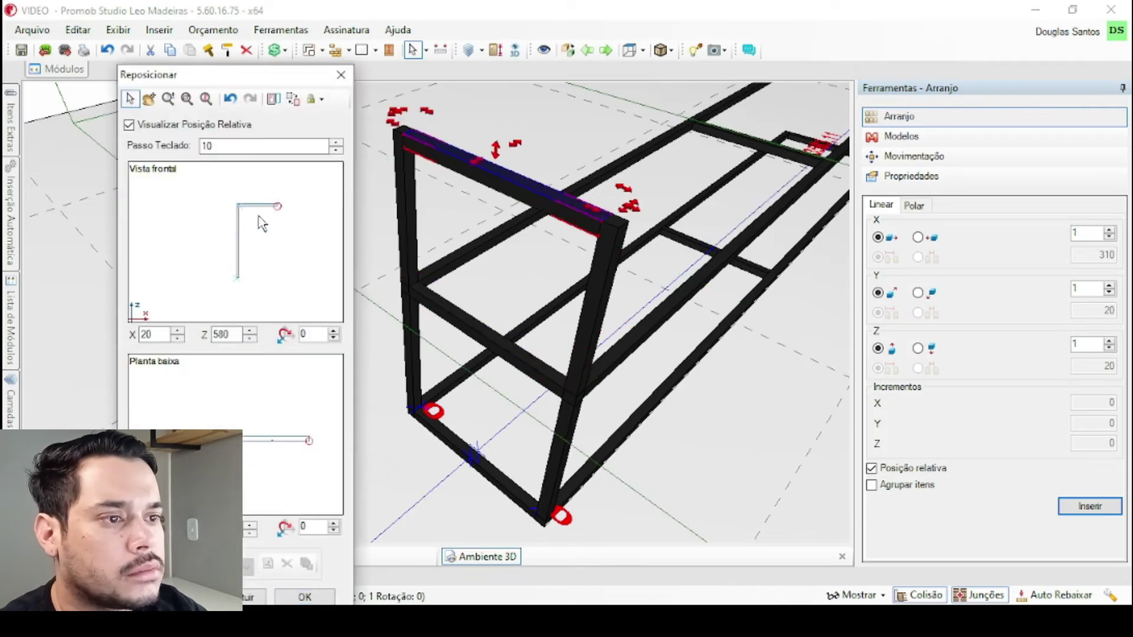
left_click(322, 601)
- Group the two end posts and their top crossbar into one end frame
middle_click_drag(429, 344, 506, 248)
left_click(487, 251)
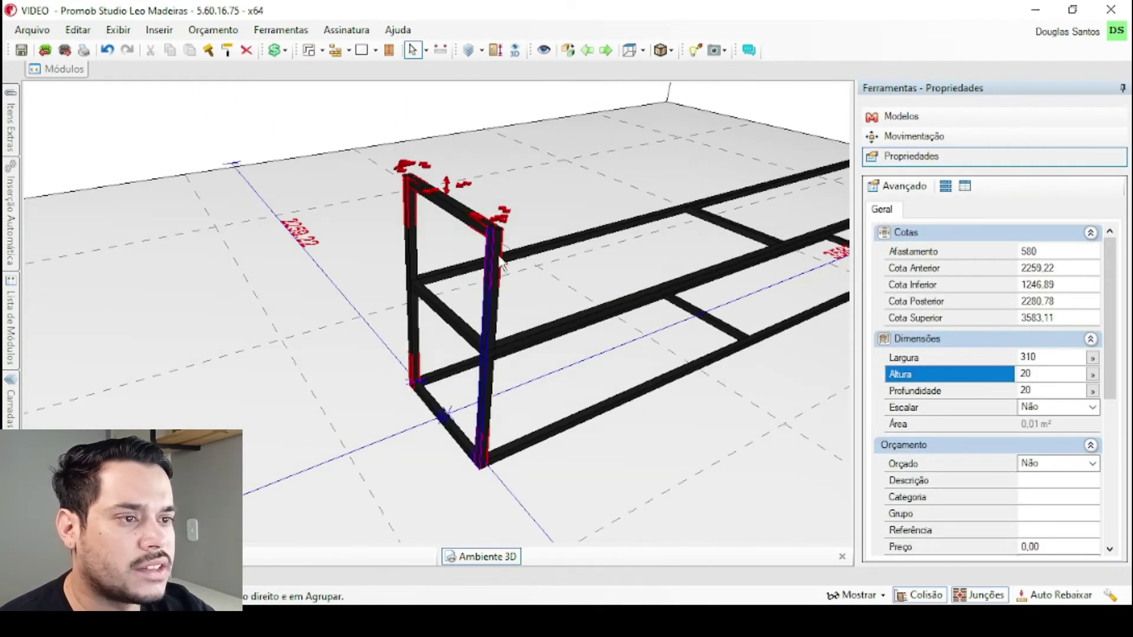
middle_click_drag(571, 289, 449, 325)
key("Escape")
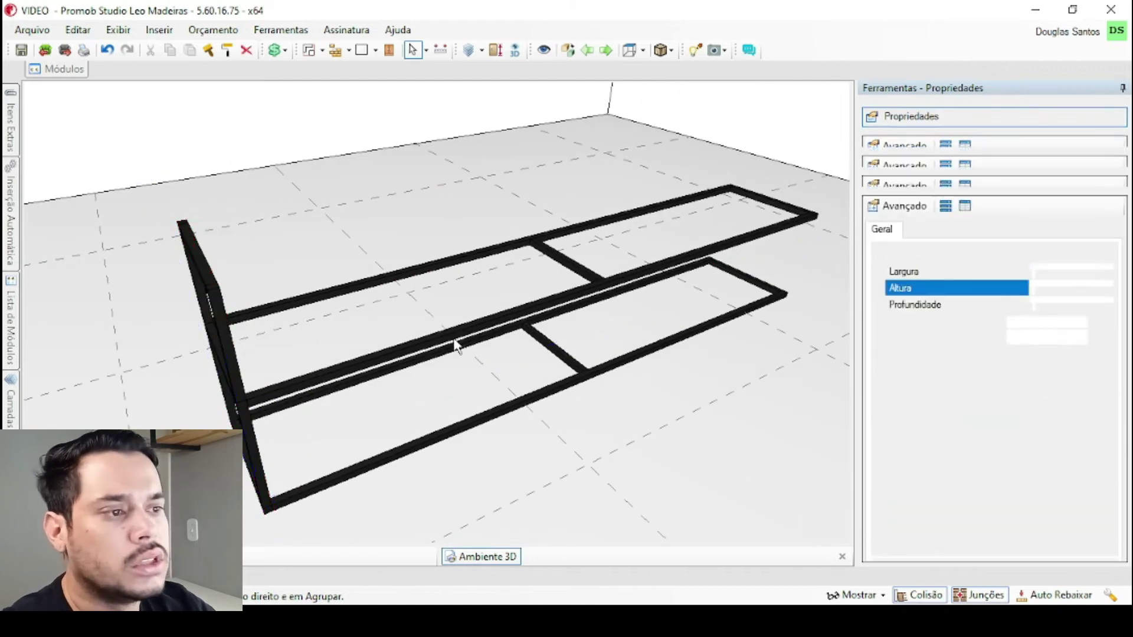
- Measure the distance from the upper frame's middle crossbar to its far end with Calcular Distância
scroll(593, 299, "up", 5)
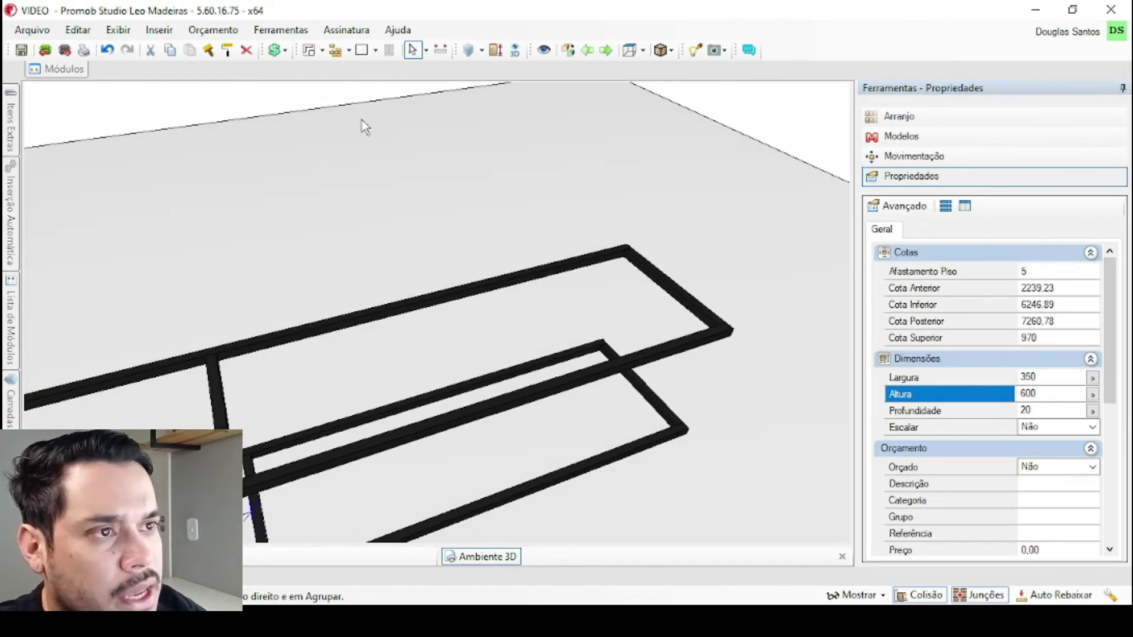
left_click(439, 51)
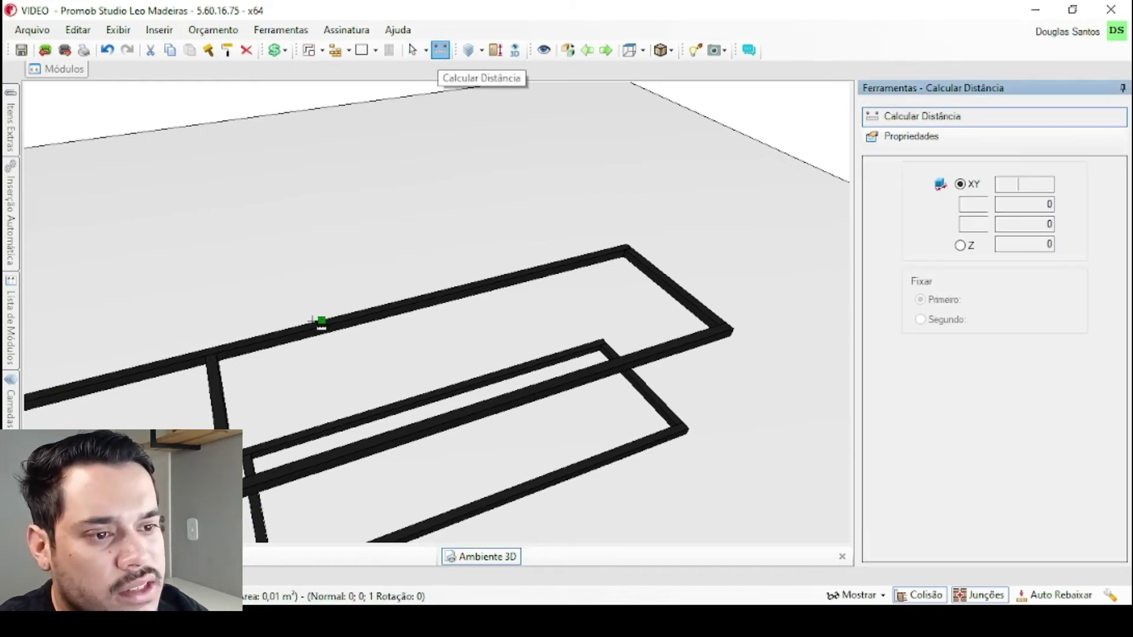
scroll(206, 369, "up", 1)
left_click(210, 355)
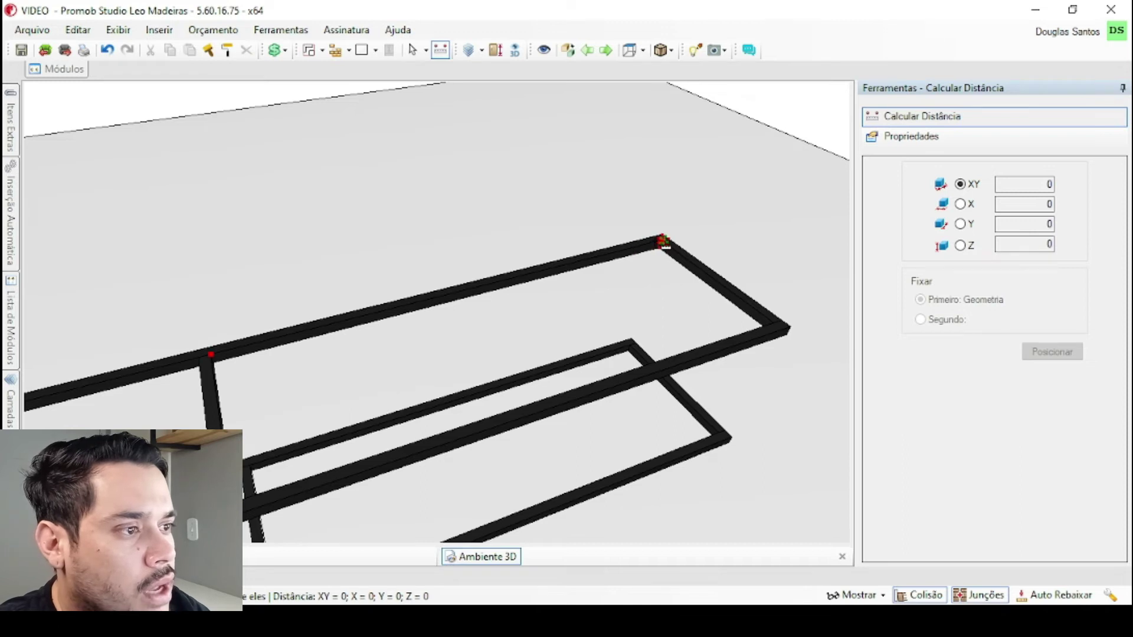
left_click(663, 242)
middle_click_drag(602, 298, 771, 319)
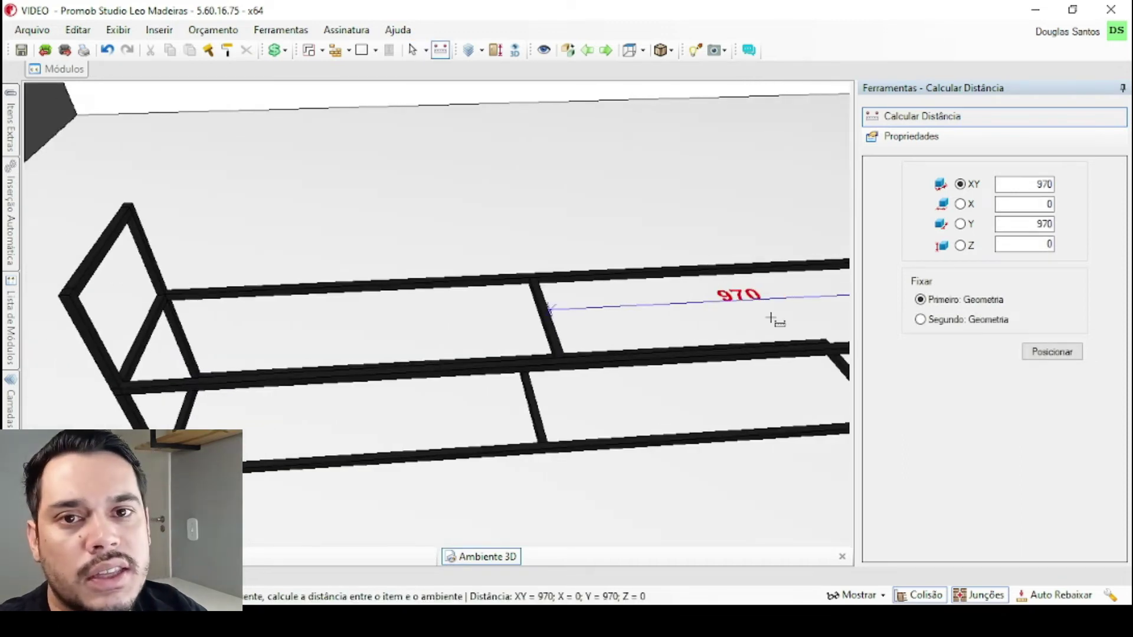
- Repeat the grouped end frame along the shelf with a linear Arranjo of 3 items along Y, with a 970 mm gap
left_click(411, 51)
left_click(123, 221)
scroll(230, 268, "down", 1)
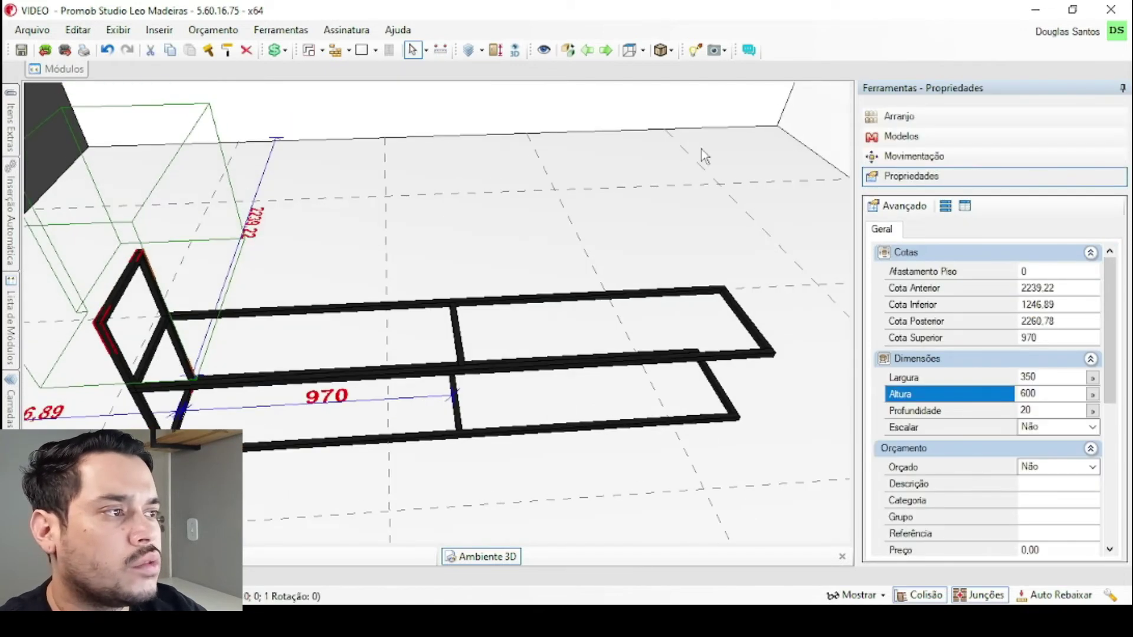
left_click(885, 116)
left_click(1088, 289)
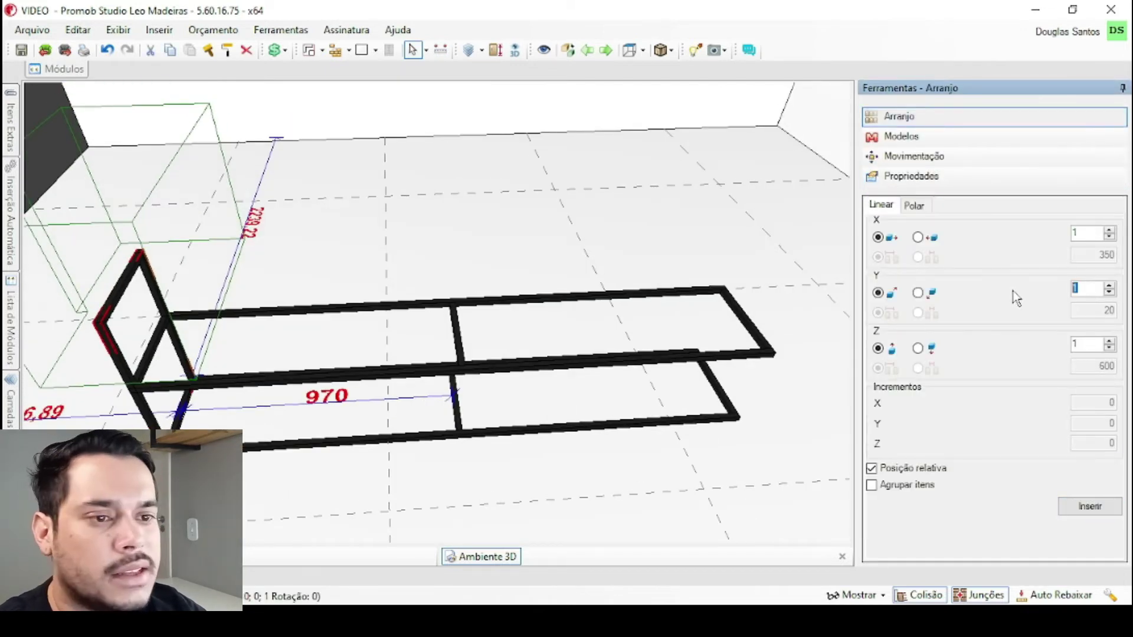
type("3")
left_click(916, 313)
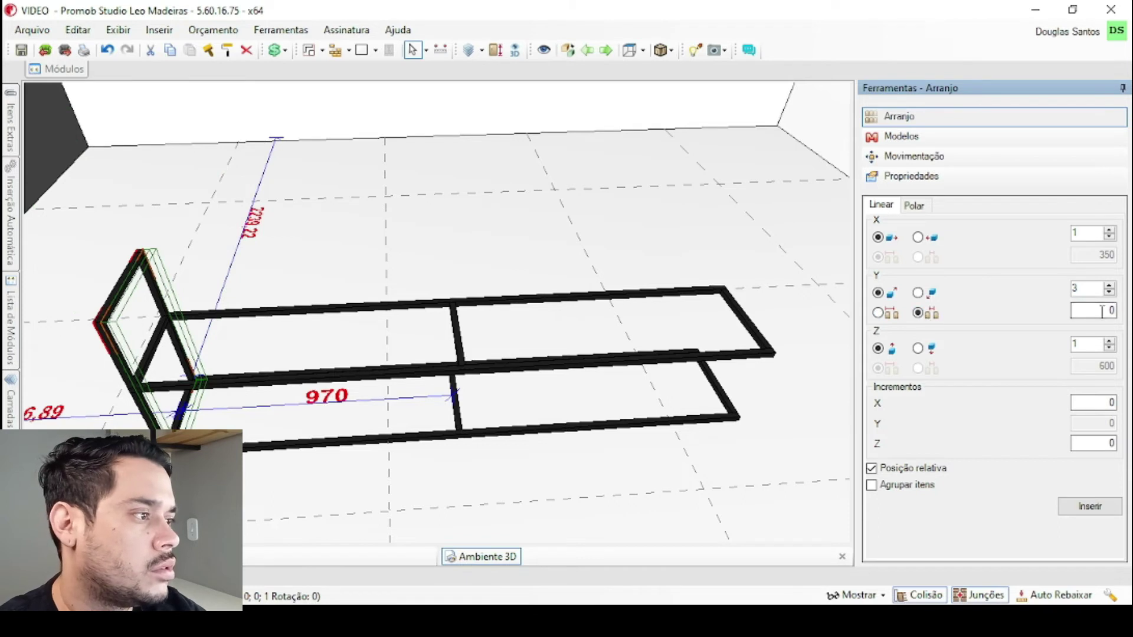
left_click(1114, 511)
middle_click_drag(490, 397, 423, 295)
scroll(400, 403, "up", 2)
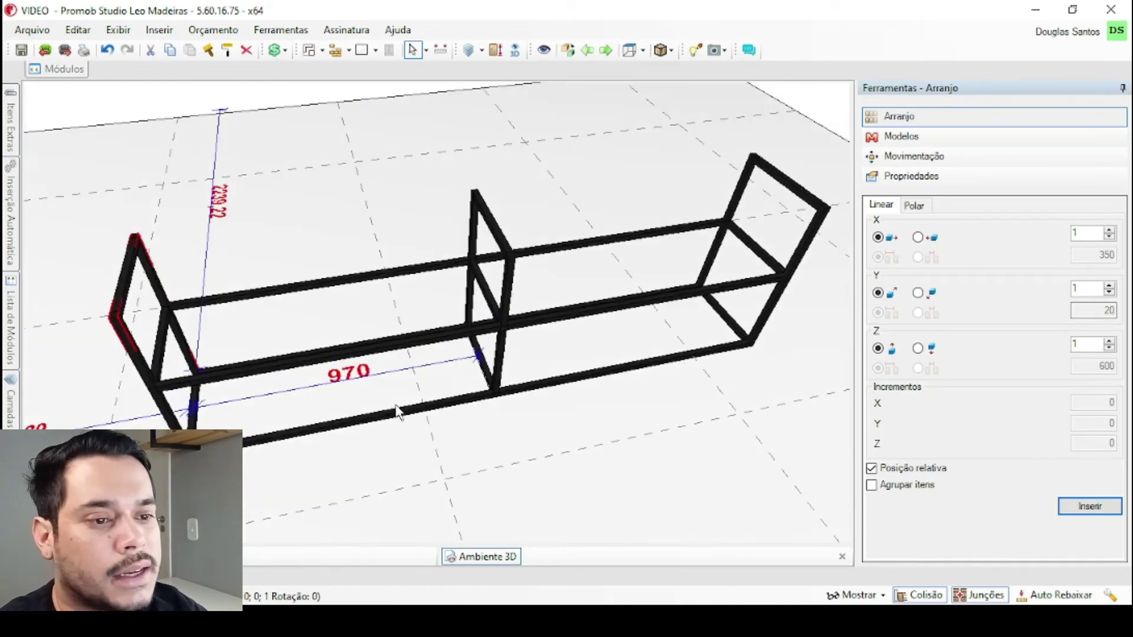
- Switch to the Pinterest reference in the browser and examine how the boards sit in the metal shelf
scroll(277, 340, "up", 4)
mouse_move(319, 620)
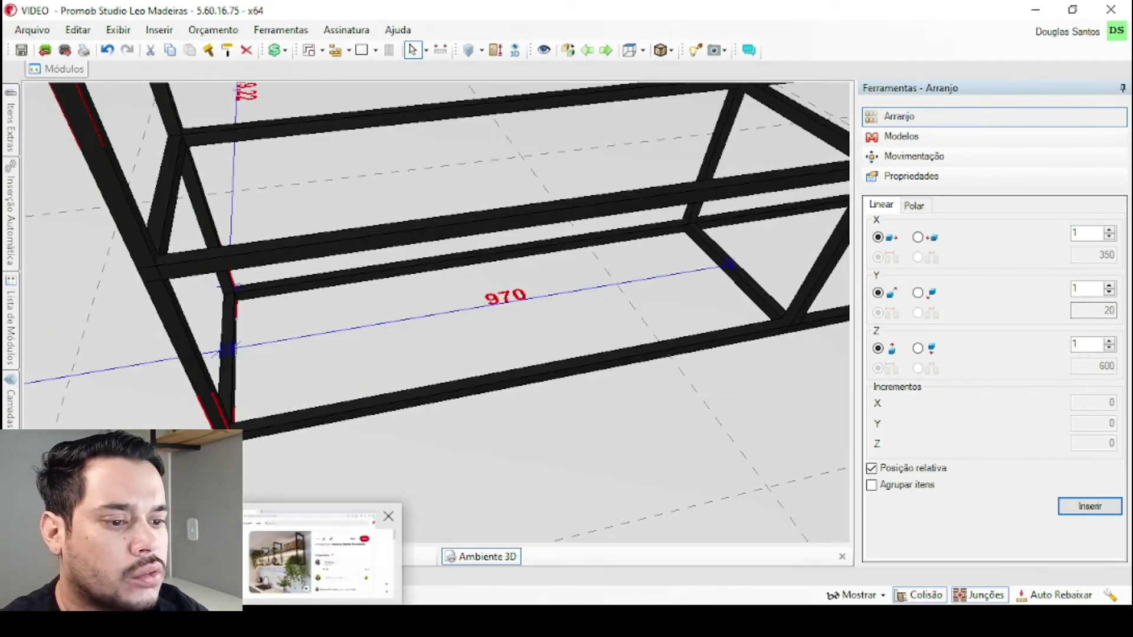
left_click(319, 557)
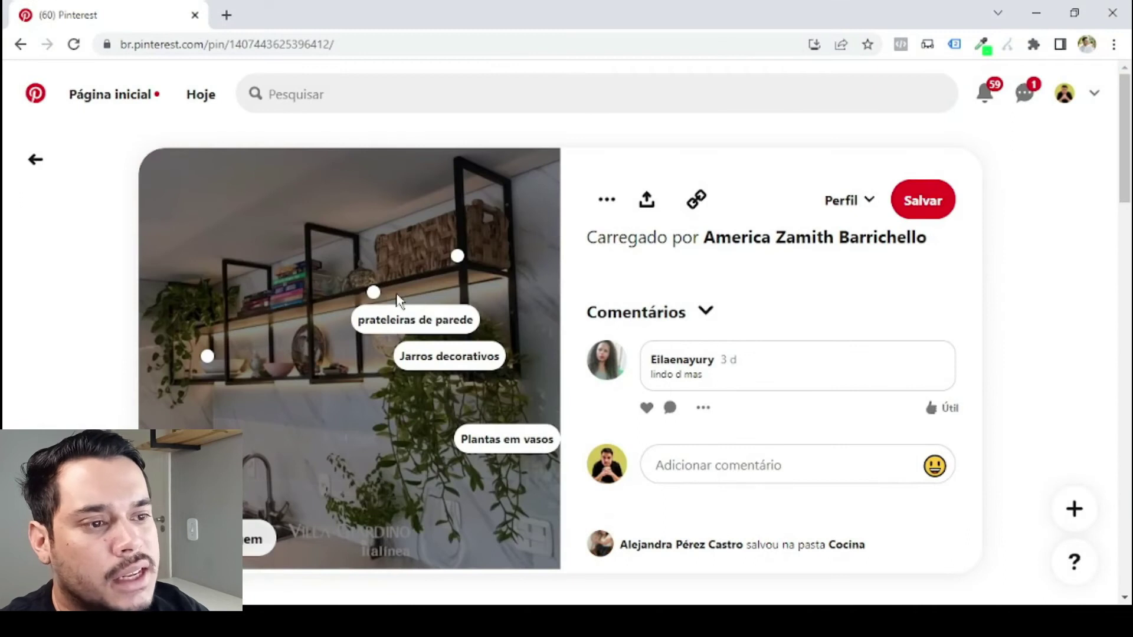
mouse_move(427, 289)
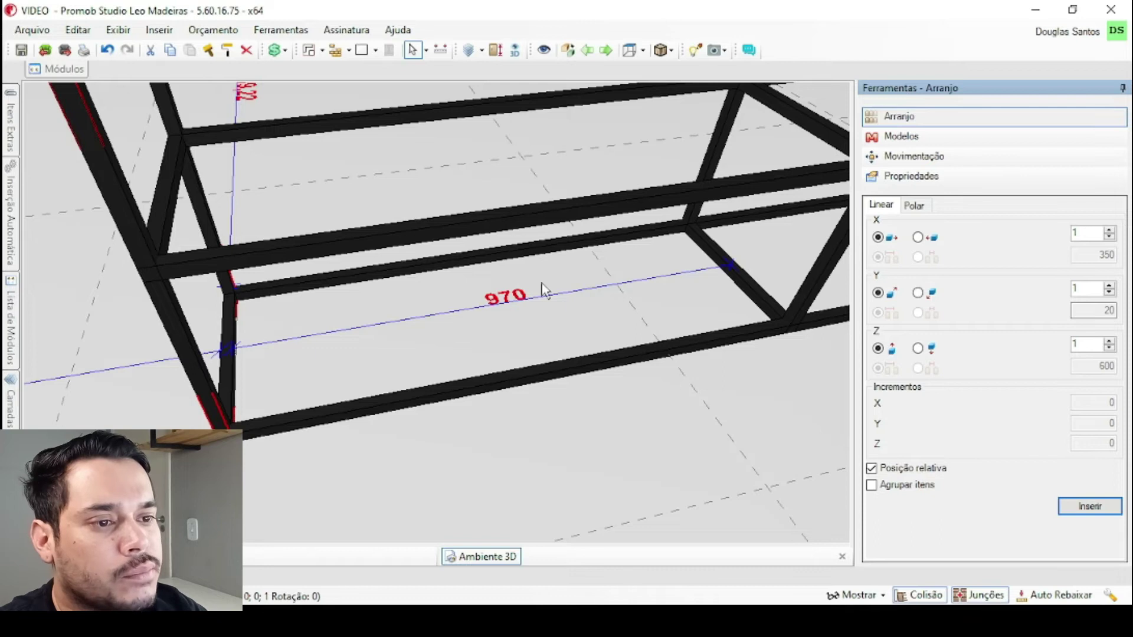
- Insert the horizontal 2720 x 15 x 1800 panel from the 15mm Painéis modules beside the shelf's lower frame
scroll(541, 289, "up", 2)
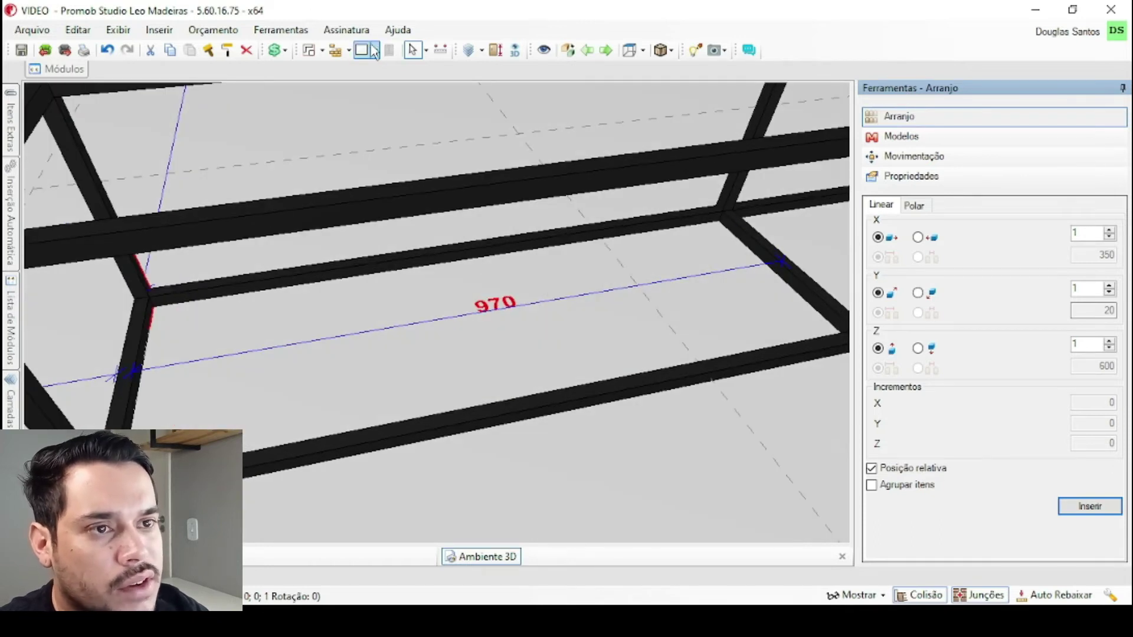
scroll(442, 323, "down", 5)
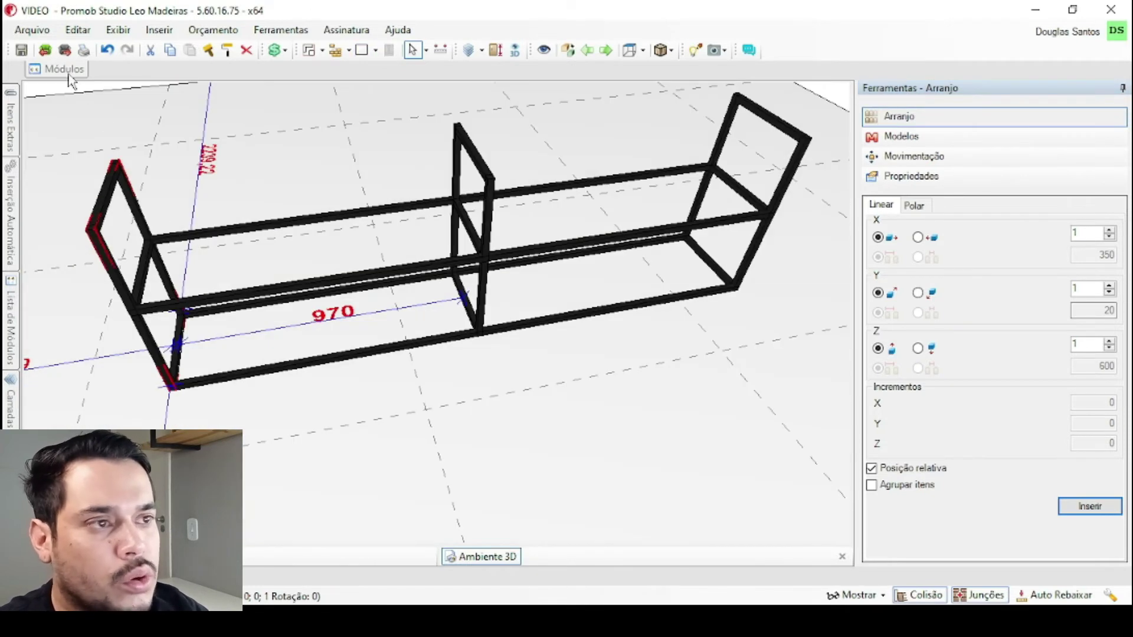
left_click(64, 69)
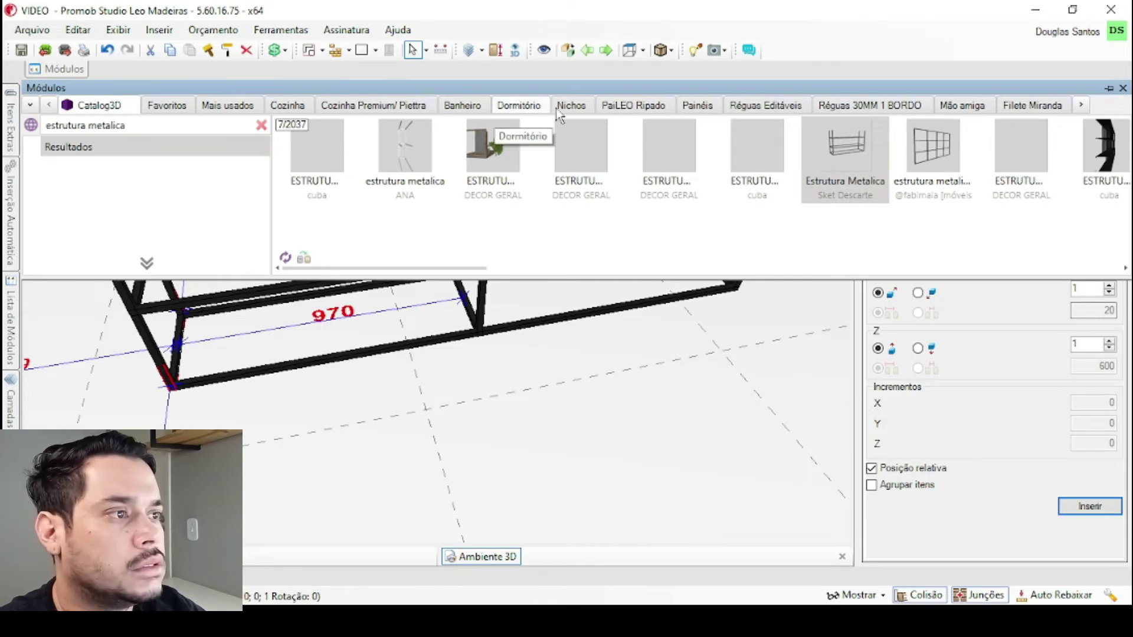
left_click(696, 105)
left_click(64, 123)
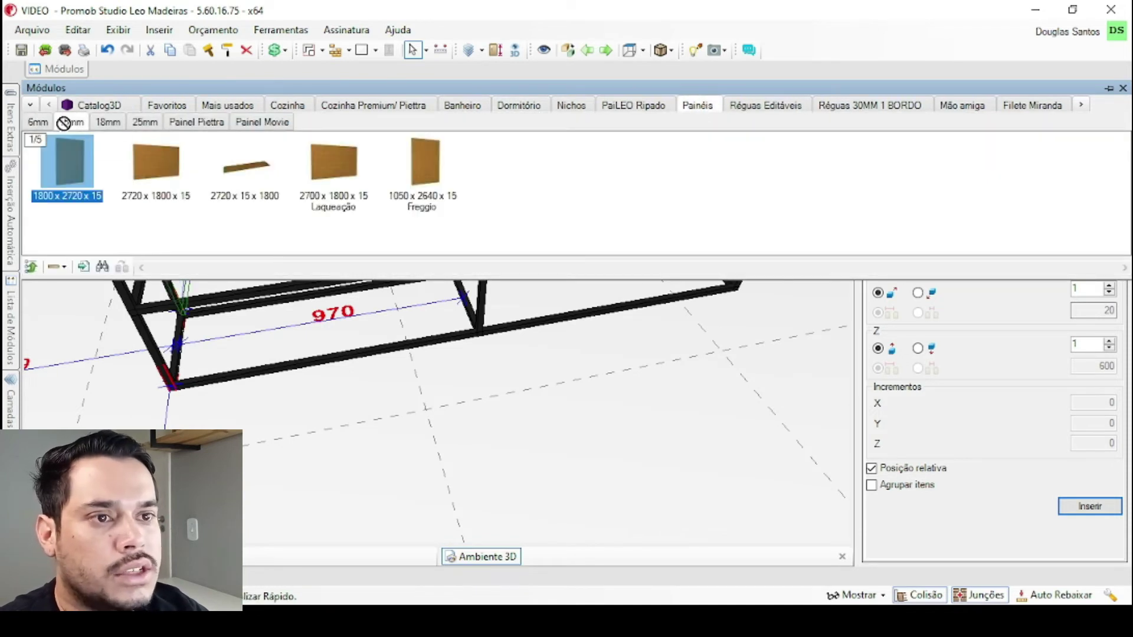
left_click(247, 172)
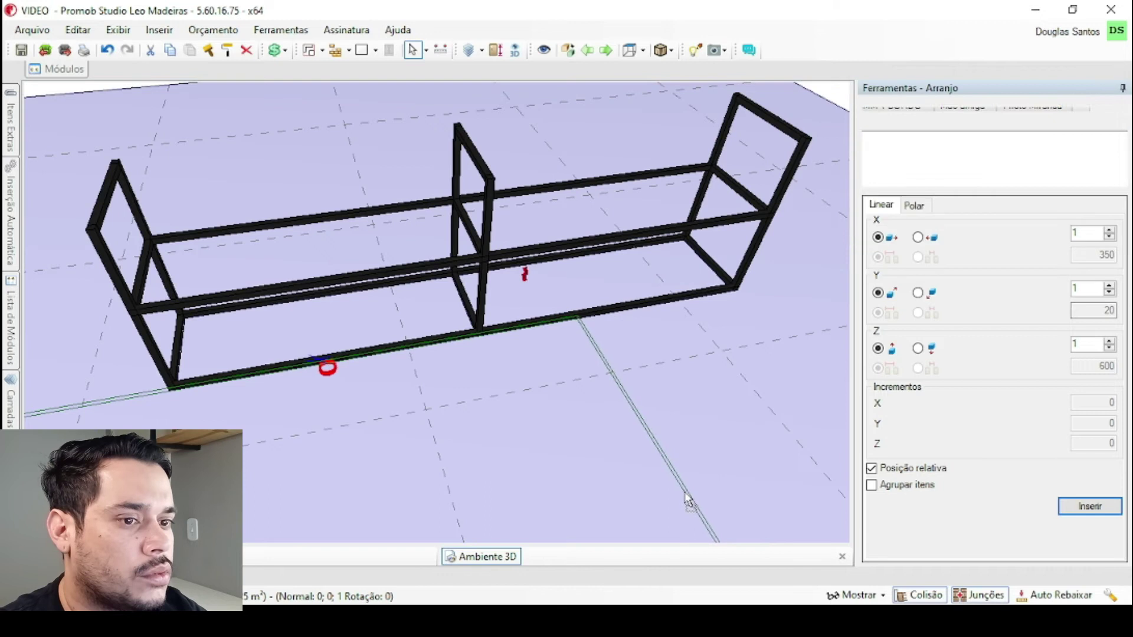
left_click(737, 451)
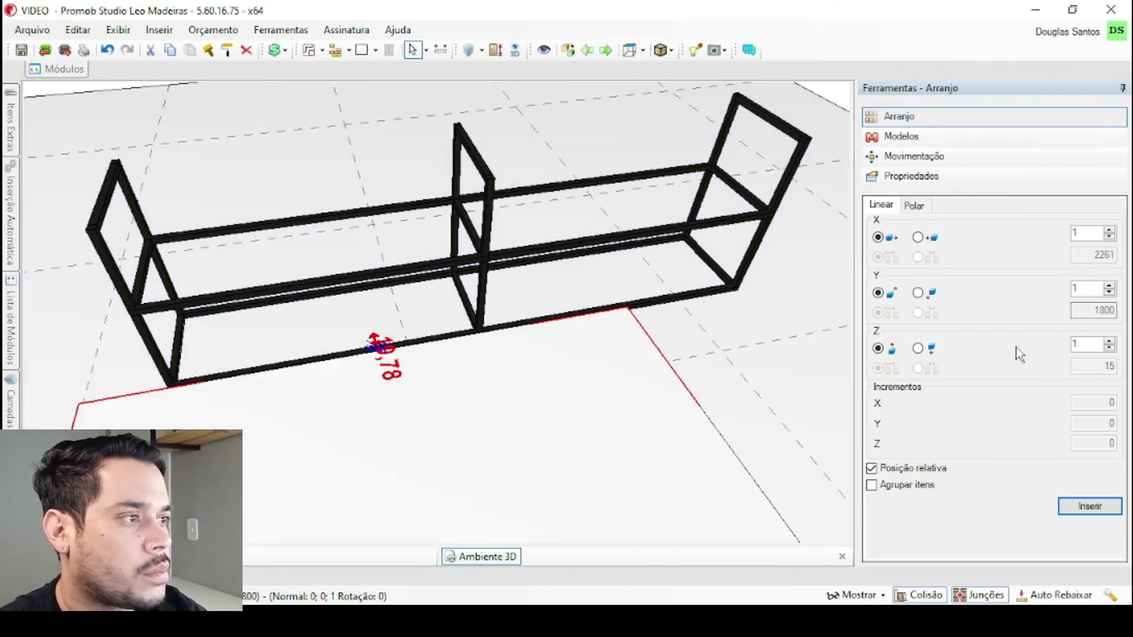
- Set the inserted panel's Largura to 970
left_click(961, 180)
left_click(973, 378)
type("9")
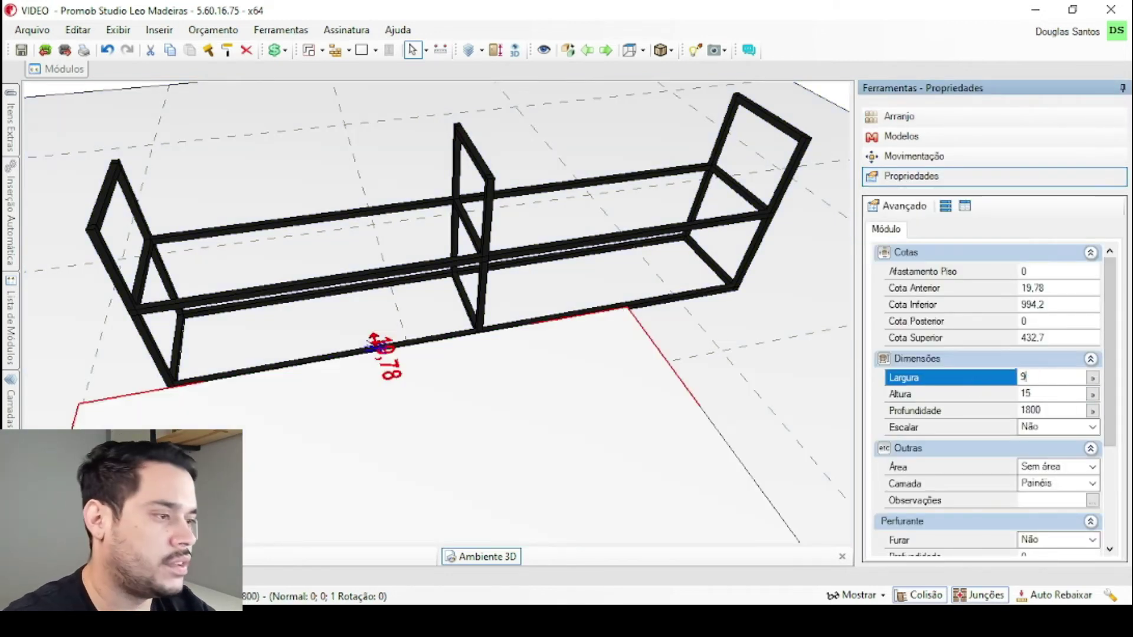
key("Return")
- Set the horizontal panel's Profundidade to 350
middle_click_drag(307, 382, 426, 384)
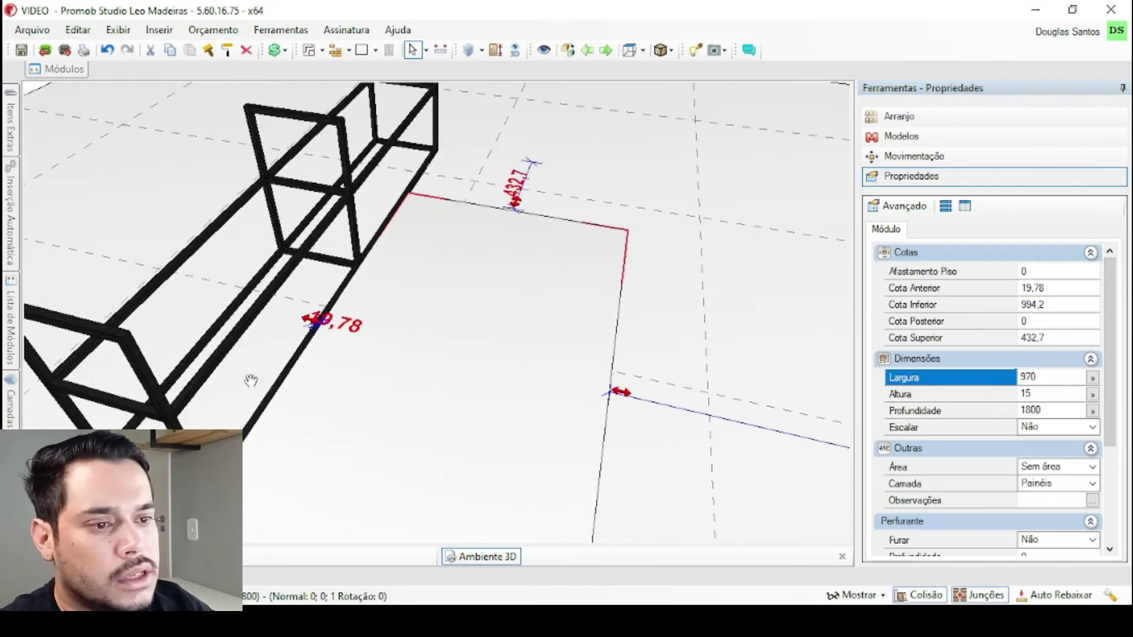
middle_click_drag(250, 380, 414, 290)
middle_click_drag(286, 299, 391, 386)
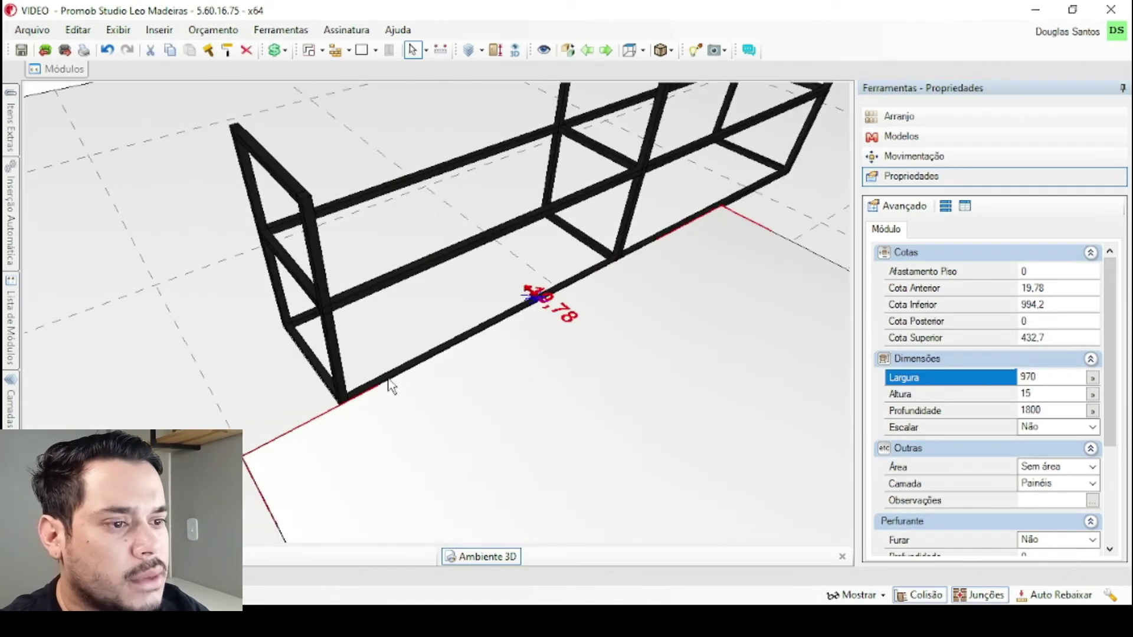
middle_click_drag(379, 298, 437, 362)
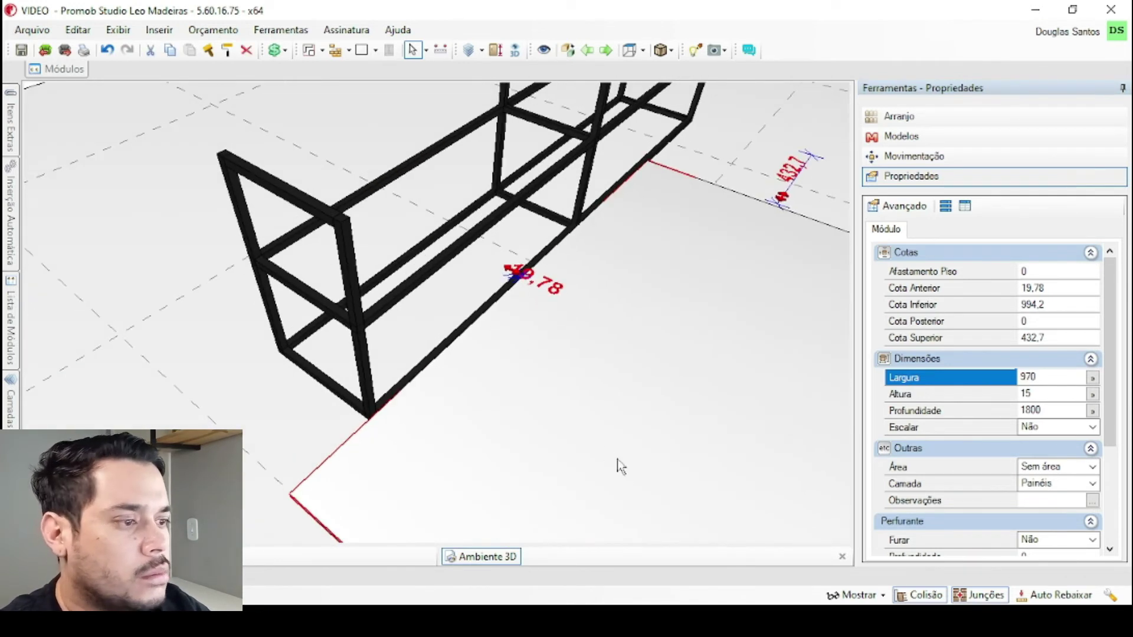
left_click(990, 404)
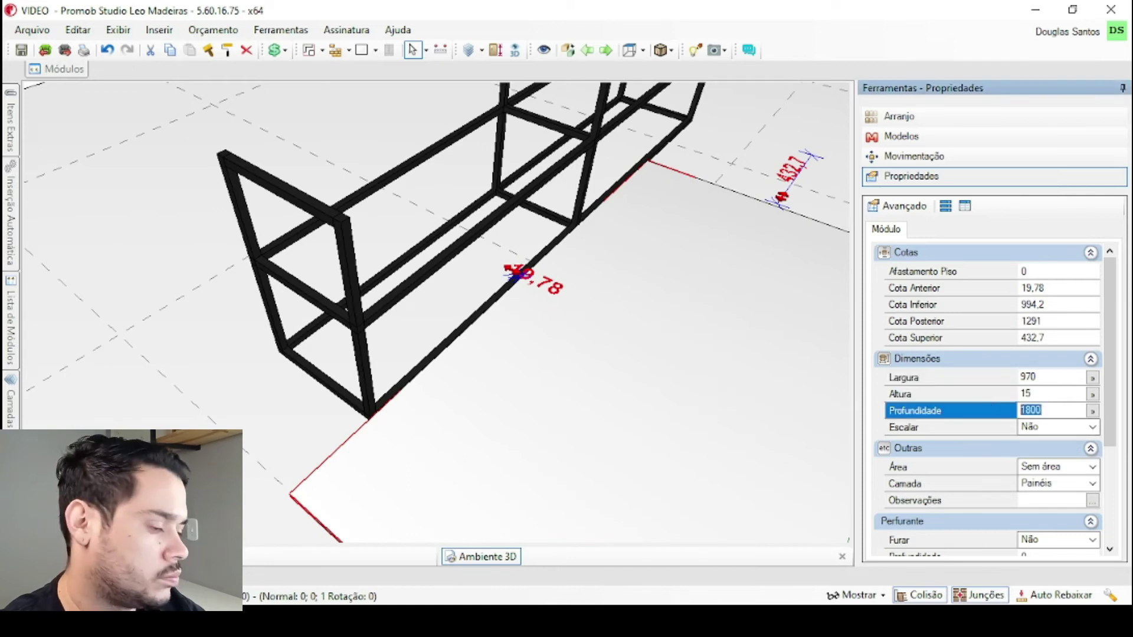
type("350")
key("Return")
- Move the panel clear of the shelf onto the open floor and set its Largura to 968
middle_click_drag(440, 405, 283, 376)
left_click_drag(746, 242, 617, 413)
left_click_drag(544, 411, 548, 302, "ctrl")
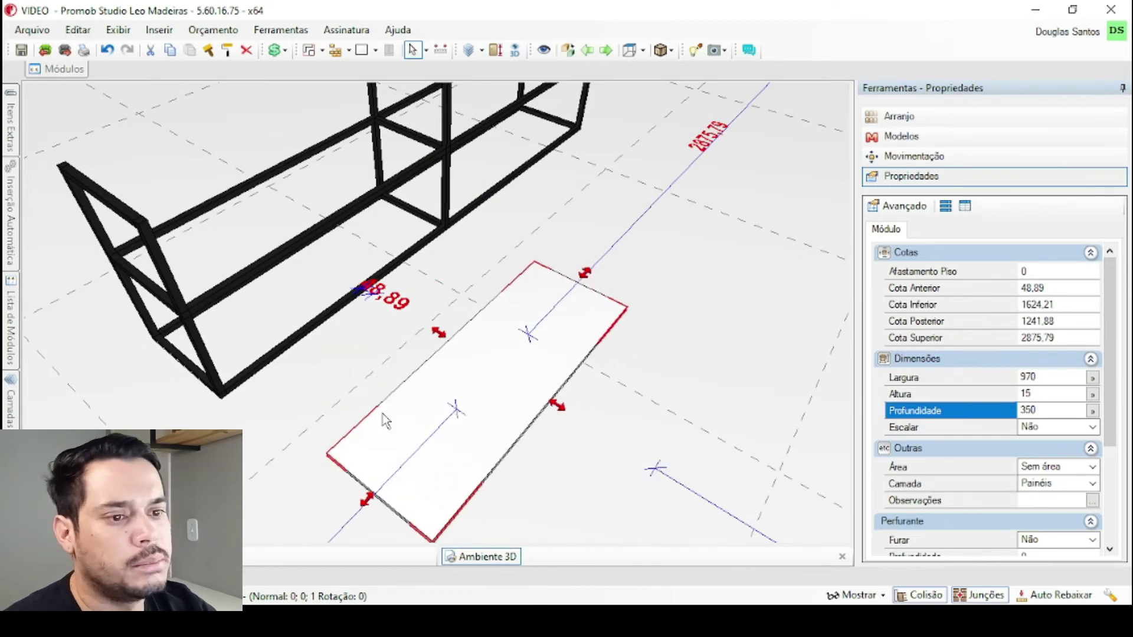
middle_click_drag(307, 335, 218, 313)
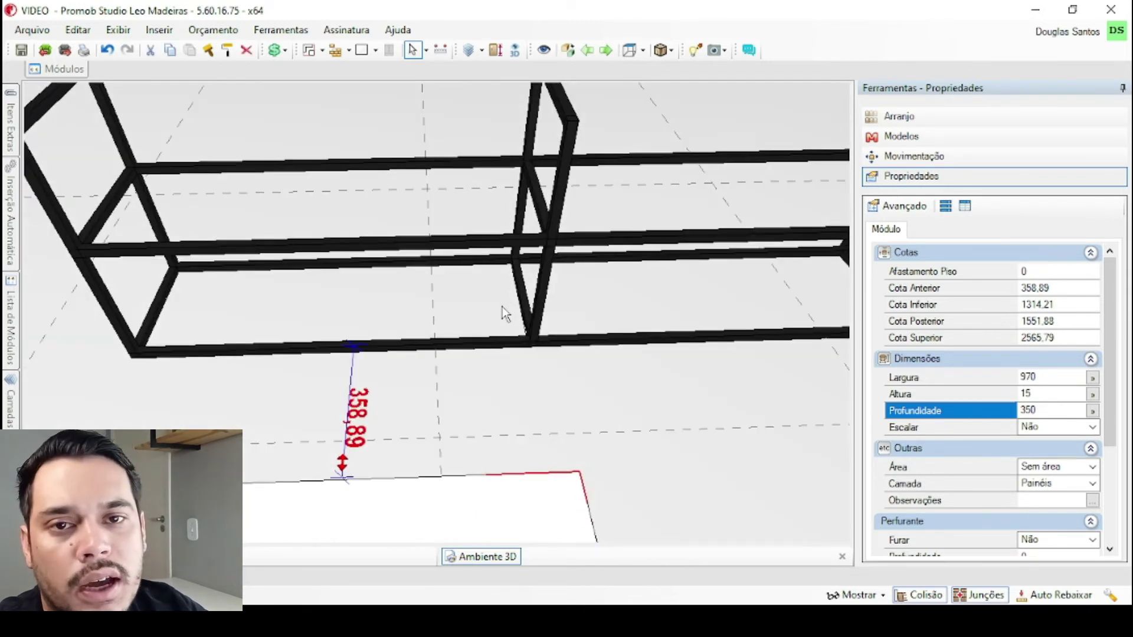
middle_click_drag(472, 327, 515, 294)
left_click(1069, 376)
type("-2")
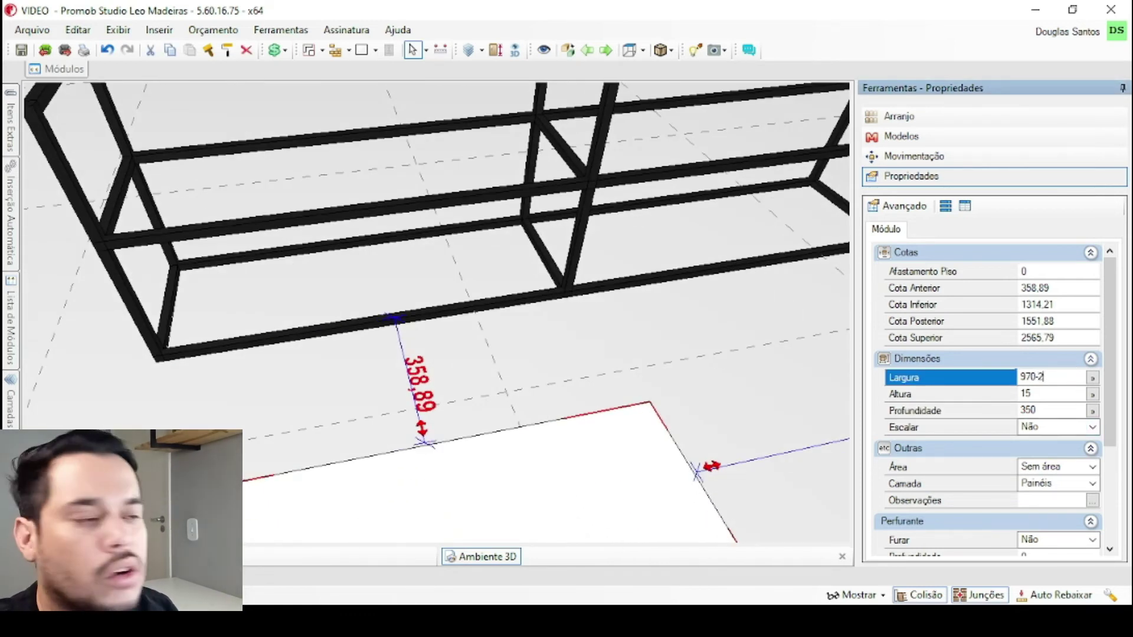
key("Return")
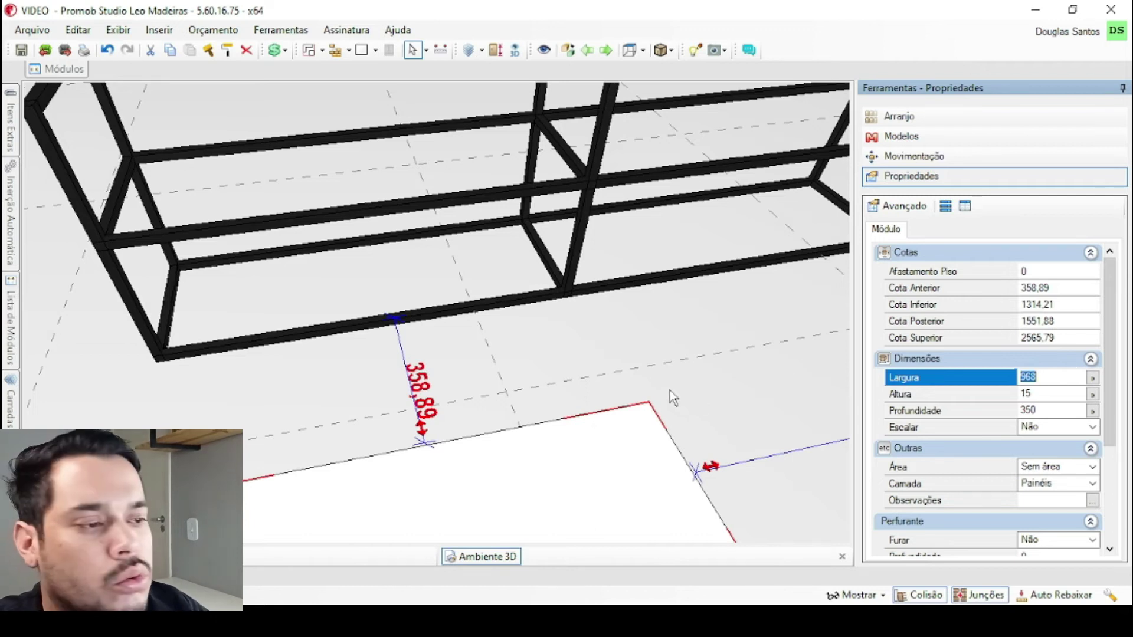
- Place the panel on the lower frame inside the first bay and shift it toward the middle frame with a Deslocamento of 20
middle_click_drag(539, 433, 559, 316)
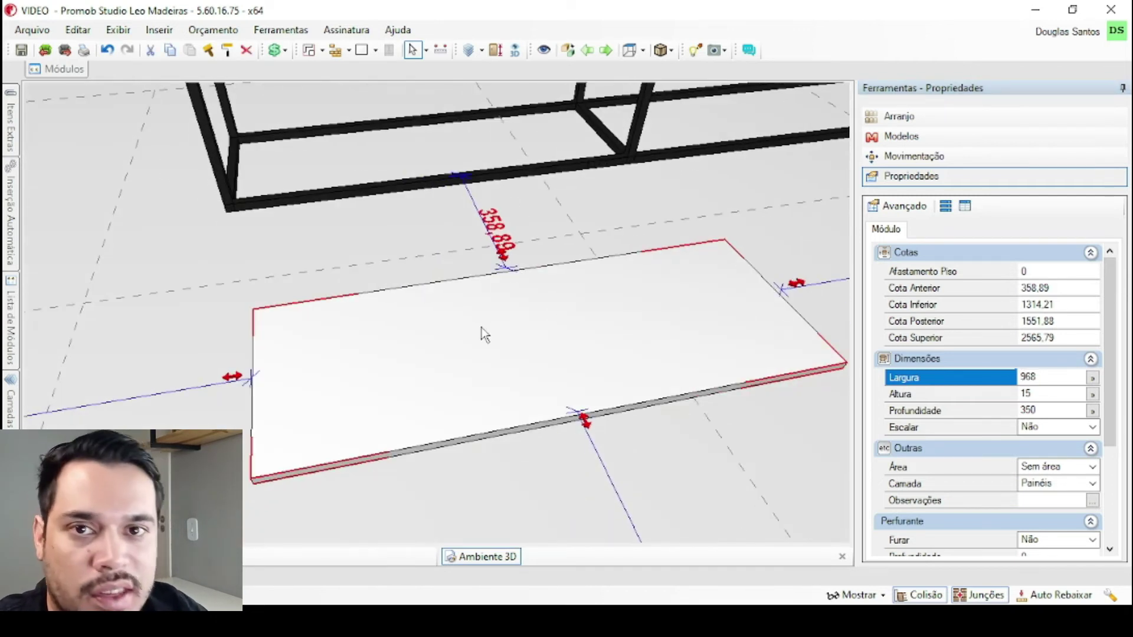
middle_click_drag(482, 330, 544, 333)
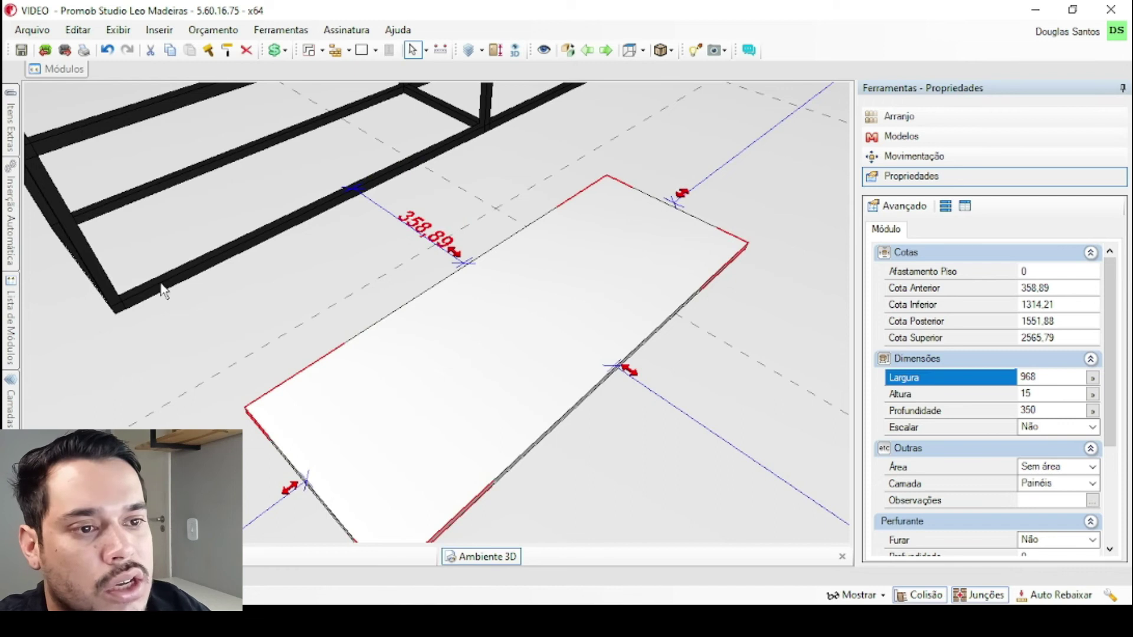
key("ctrl+r")
left_click(228, 205)
scroll(244, 481, "up", 2)
scroll(243, 482, "up", 1)
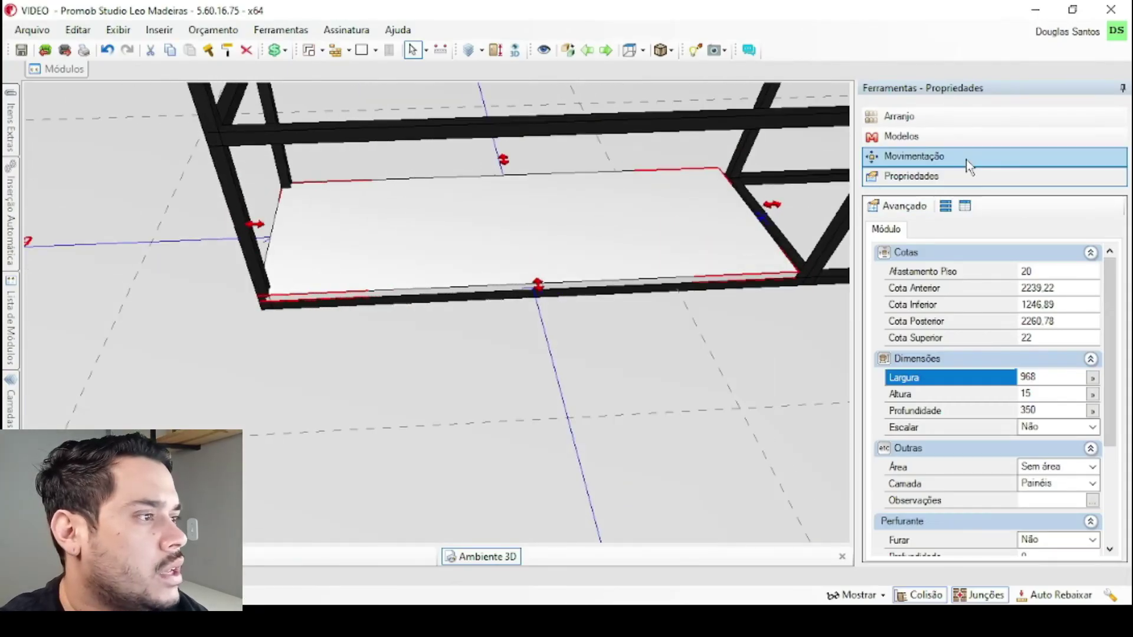
left_click(965, 157)
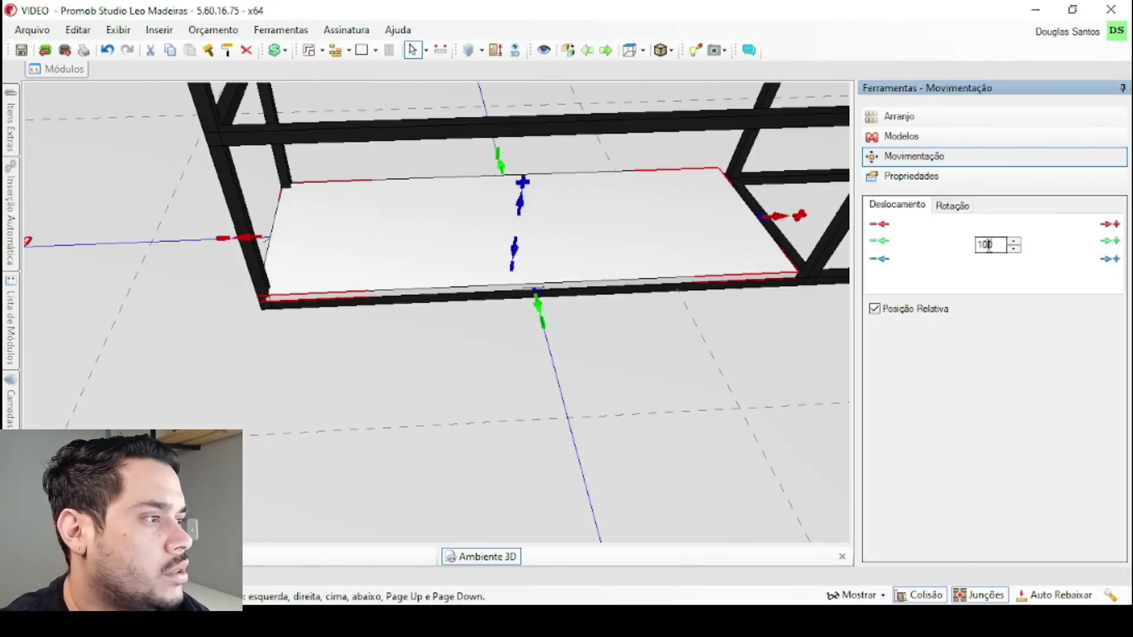
left_click(780, 217)
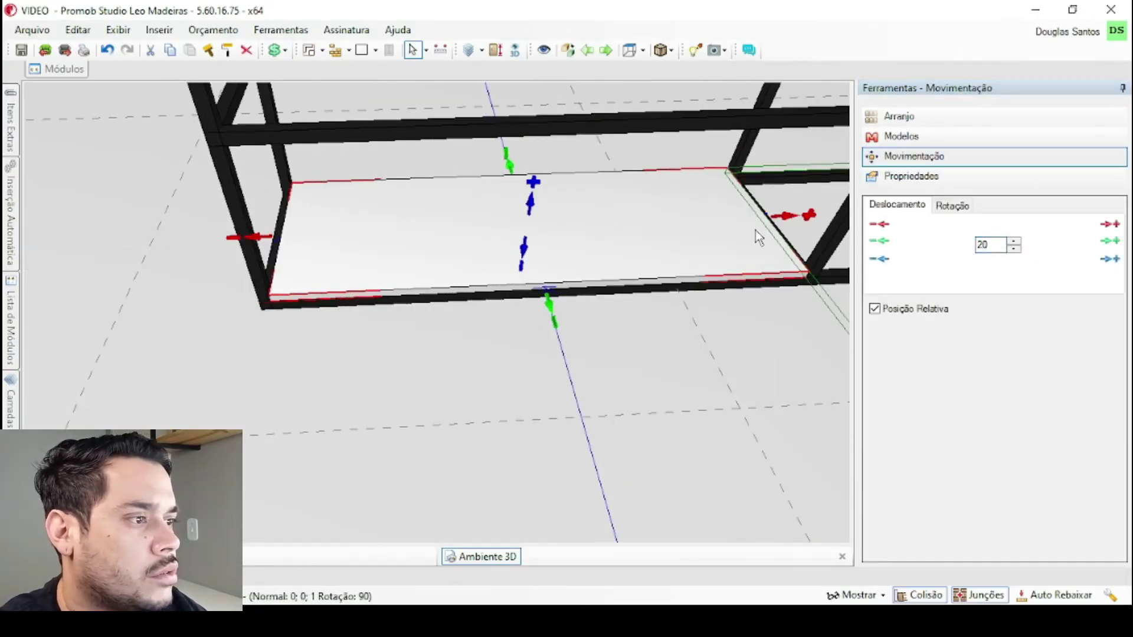
- Set the lower panel's Acabamento Paineis to Connect from the MDP finishes of Coleção Leo Sob Medida
middle_click_drag(755, 230, 396, 293)
right_click_drag(395, 293, 477, 209)
middle_click_drag(477, 209, 476, 286)
scroll(475, 285, "down", 3)
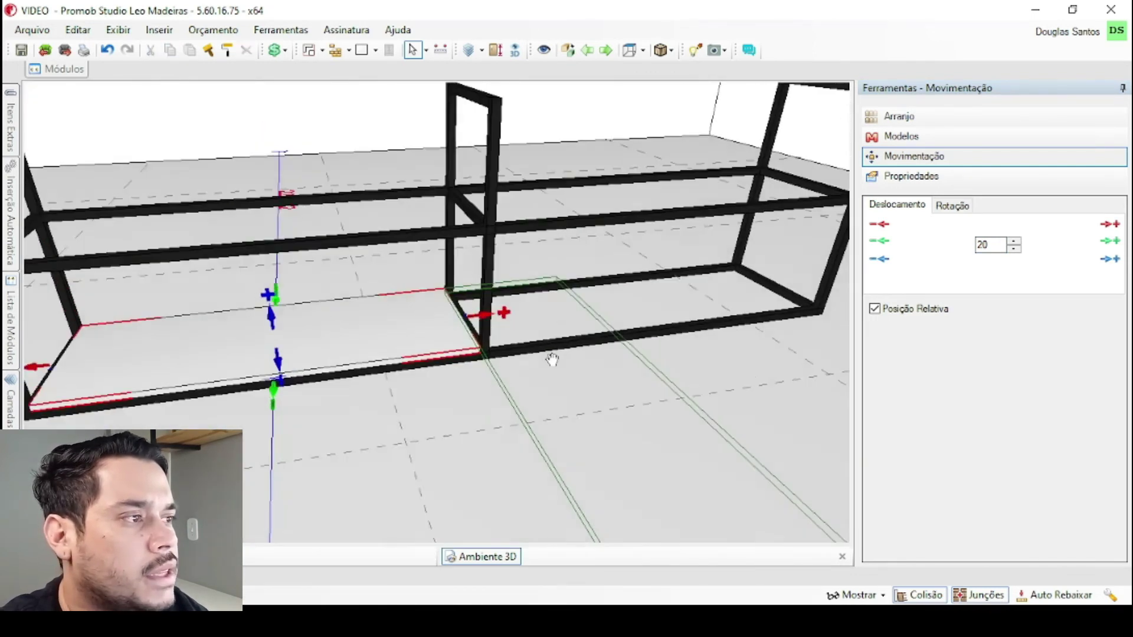
left_click(901, 136)
left_click(925, 247)
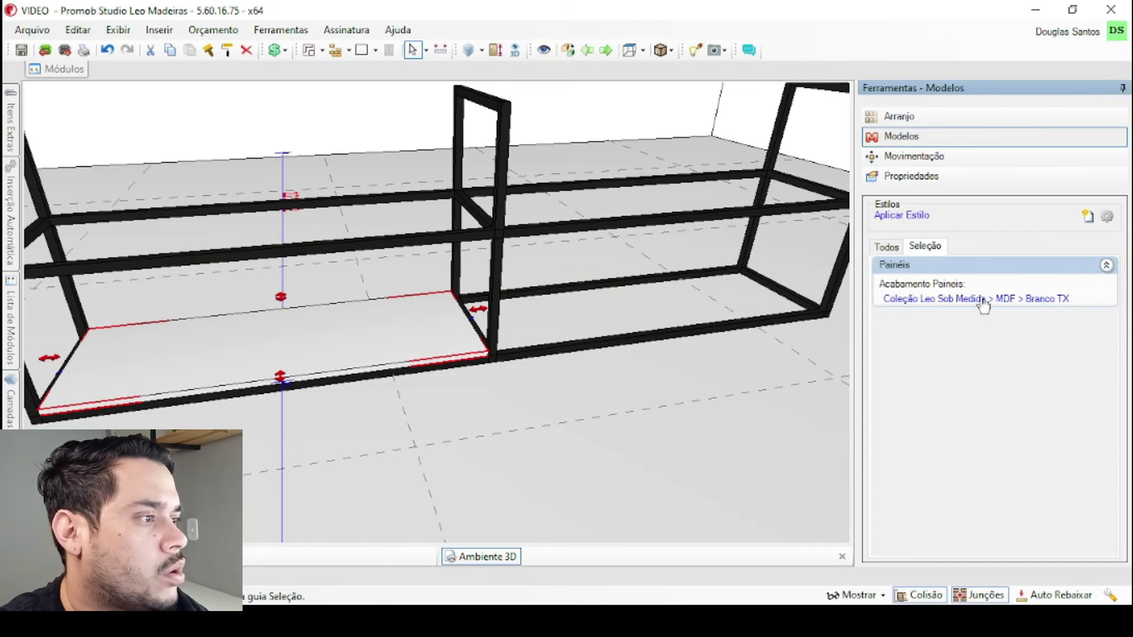
left_click(979, 298)
mouse_move(1049, 339)
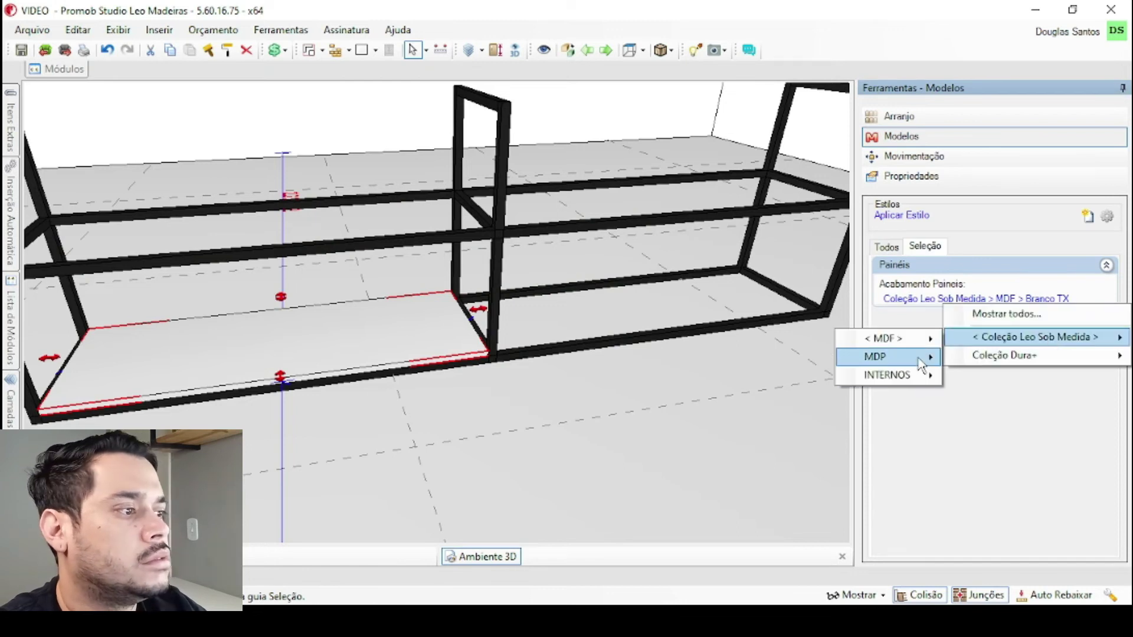
mouse_move(908, 357)
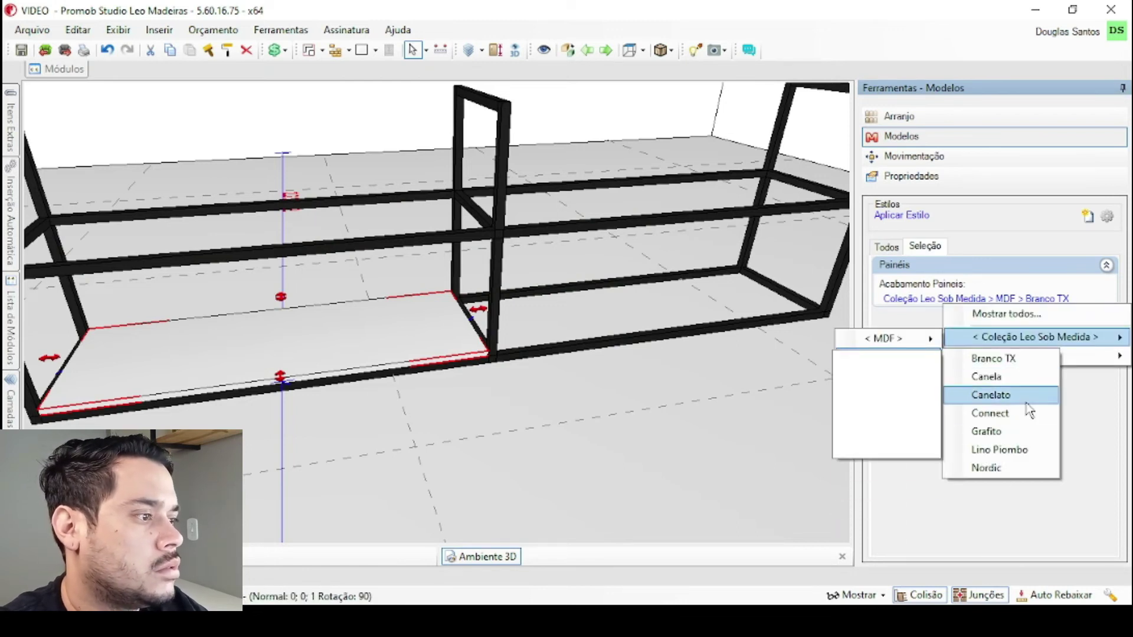
left_click(1003, 413)
- Repeat the panel with a linear Arranjo of 2 items along X with a 20 mm gap and 2 along Z with a 300 mm gap
left_click(967, 118)
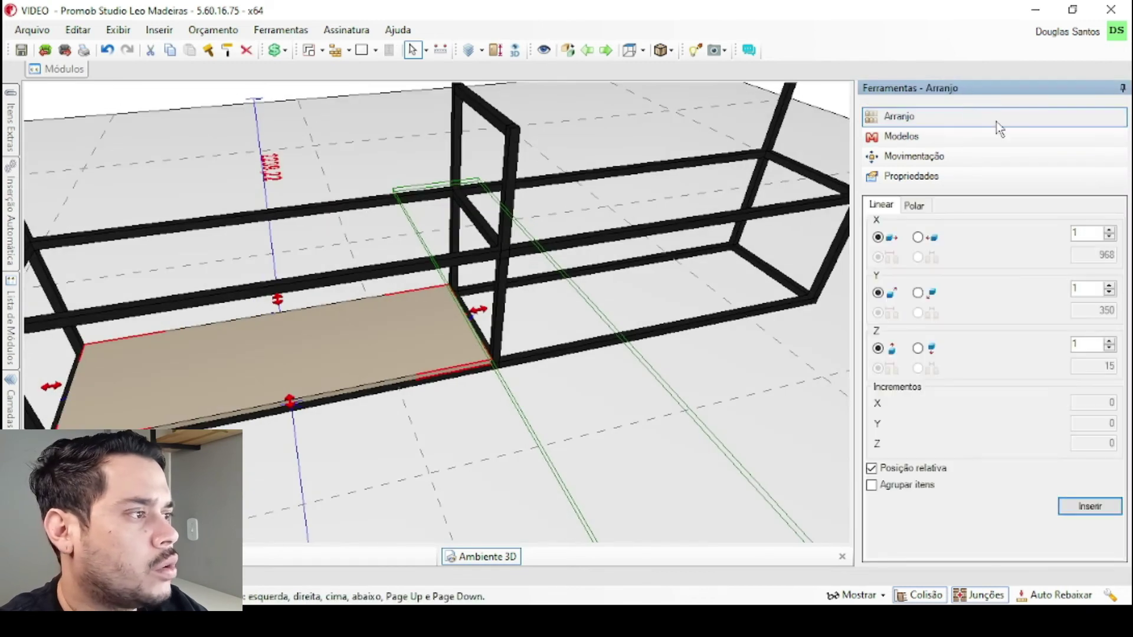
type("2")
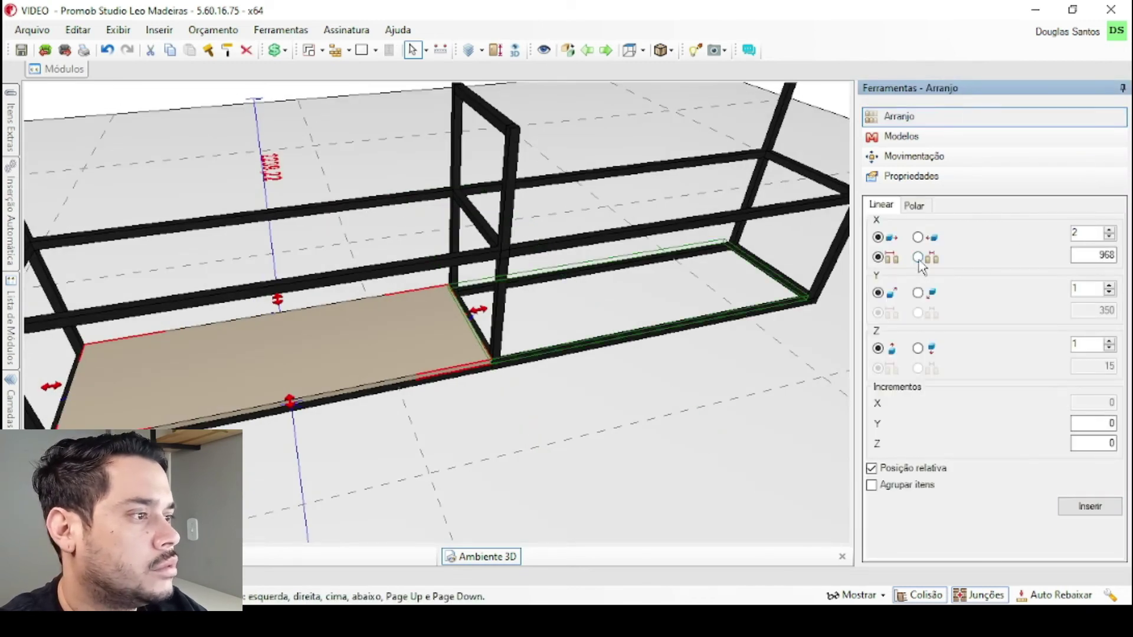
type("20")
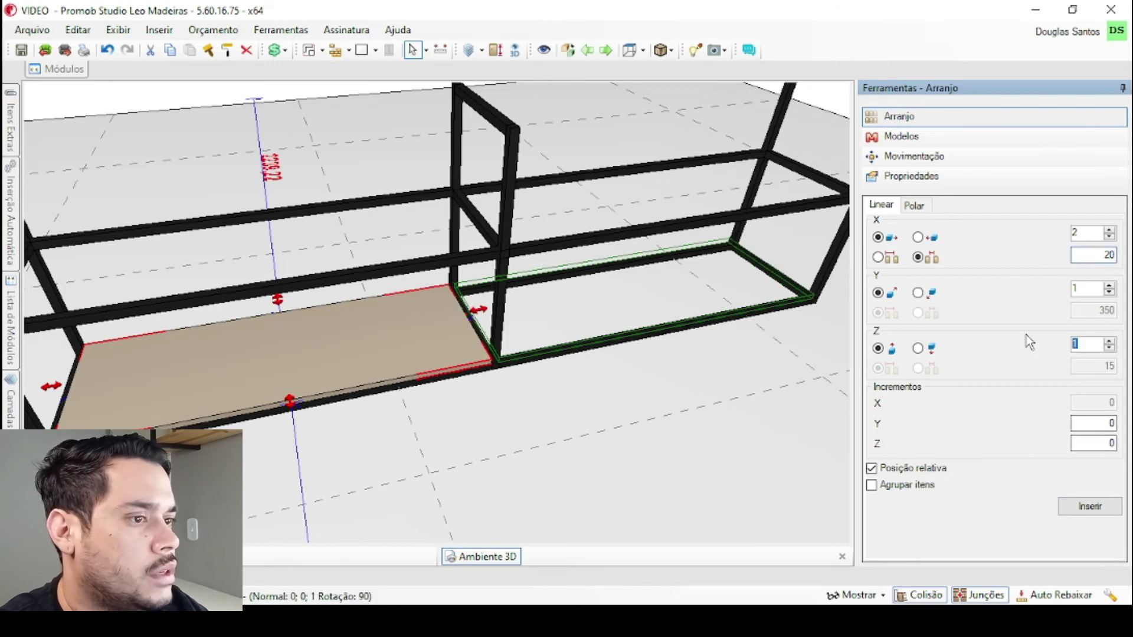
type("2")
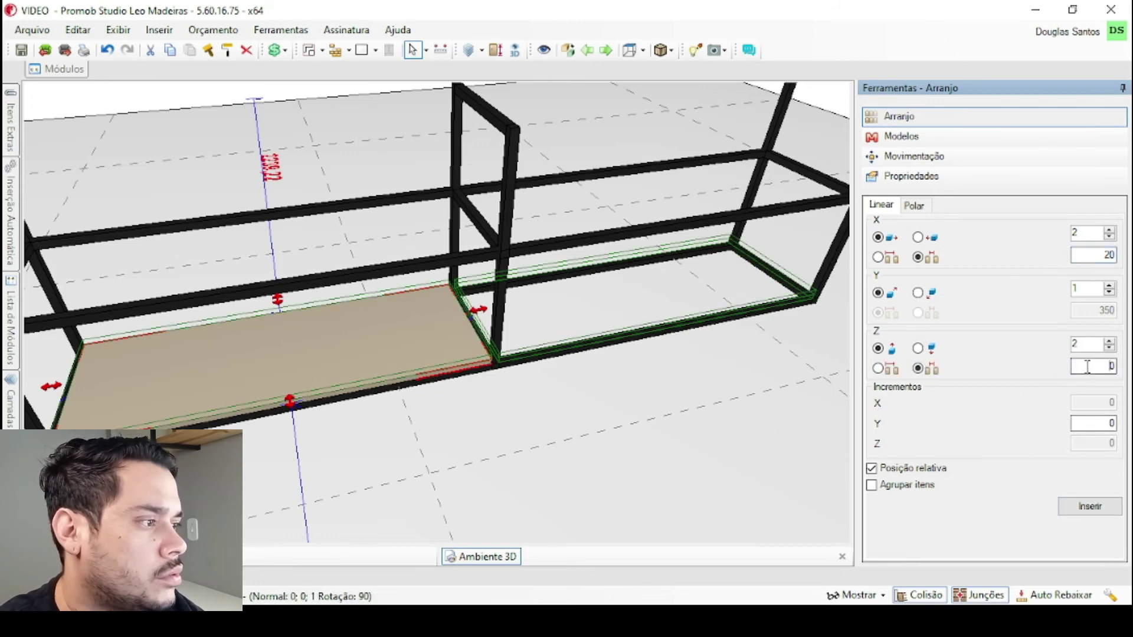
middle_click_drag(526, 250, 526, 189)
scroll(498, 102, "up", 4)
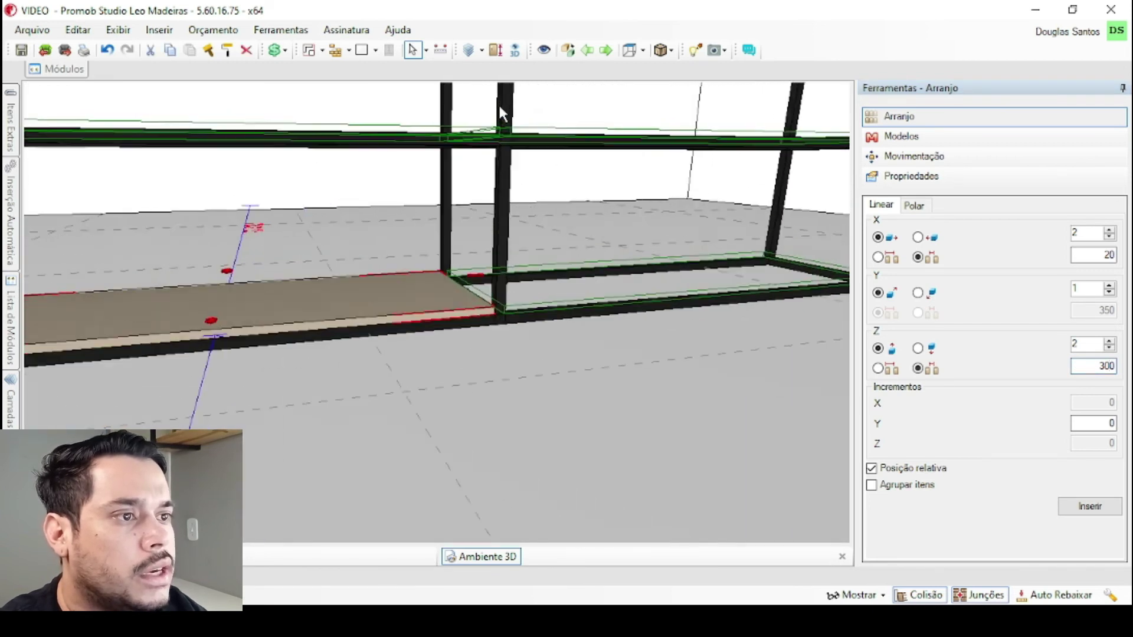
scroll(505, 122, "up", 3)
middle_click_drag(505, 122, 554, 238)
left_click(1087, 502)
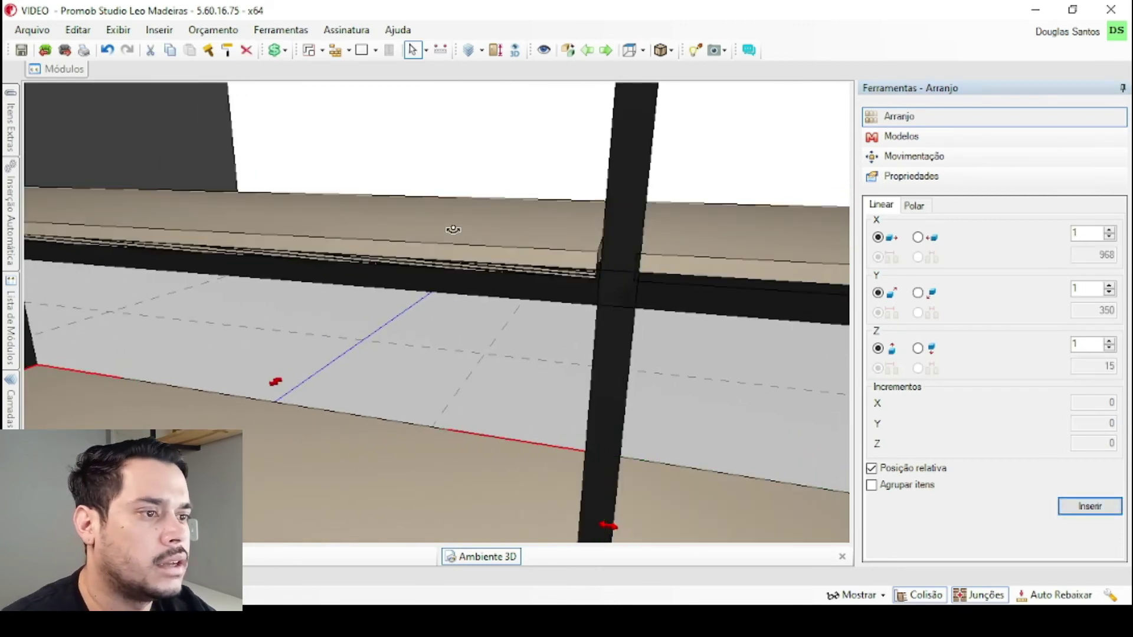
- Set the Afastamento Piso of the first bay's upper board to 340 so it rests on the upper bars
middle_click_drag(452, 229, 576, 234)
left_click_drag(576, 235, 568, 232)
scroll(570, 233, "down", 1)
middle_click_drag(568, 232, 659, 245)
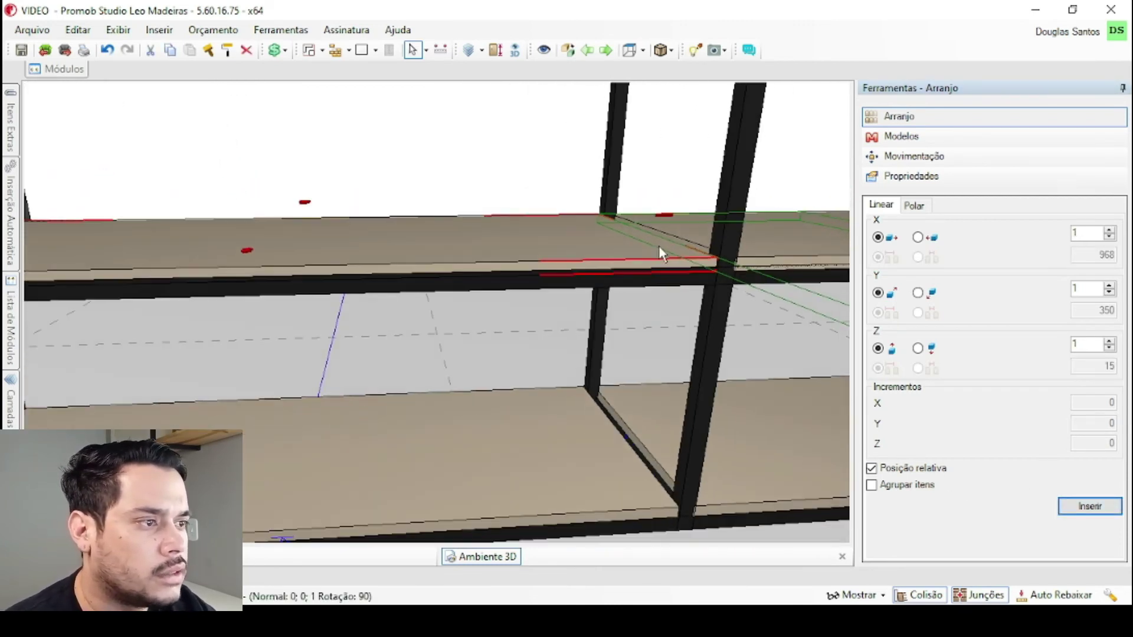
left_click(911, 175)
left_click(662, 282)
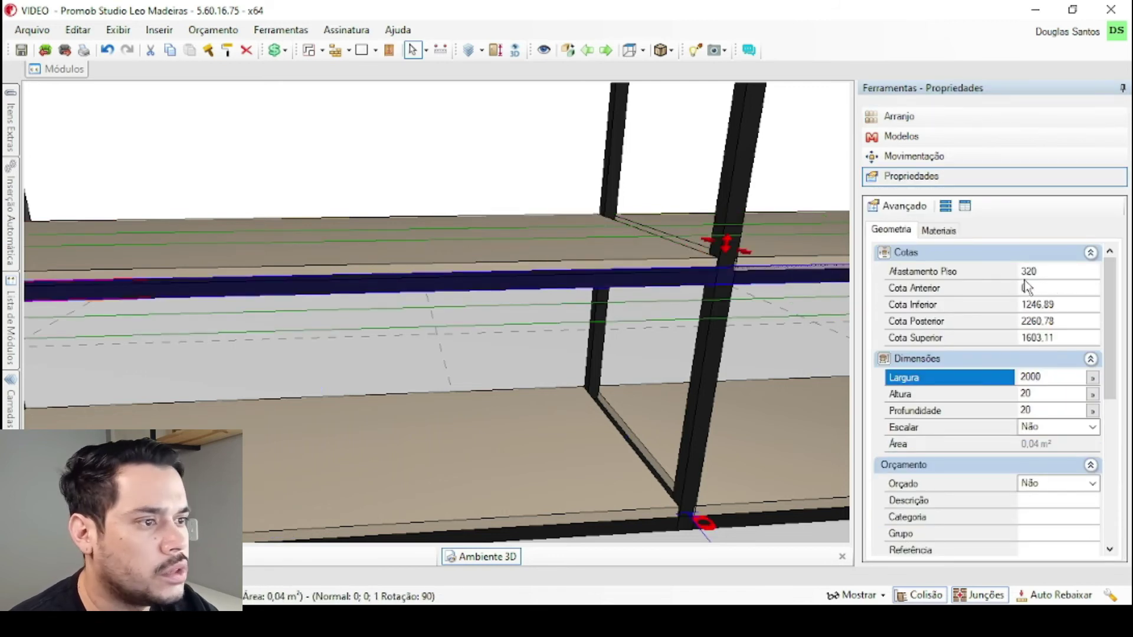
left_click(644, 251)
left_click(971, 271)
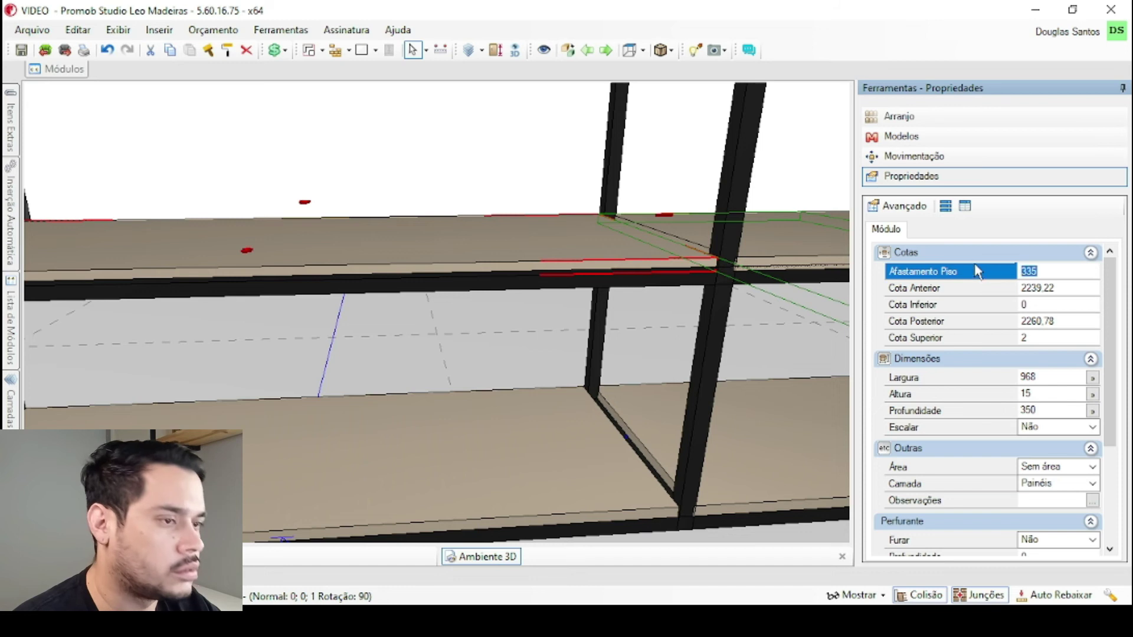
type("340")
key("Return")
- Set the second bay's upper board to an Afastamento Piso of 340 and a Cota Superior of 0
middle_click_drag(660, 214, 478, 330)
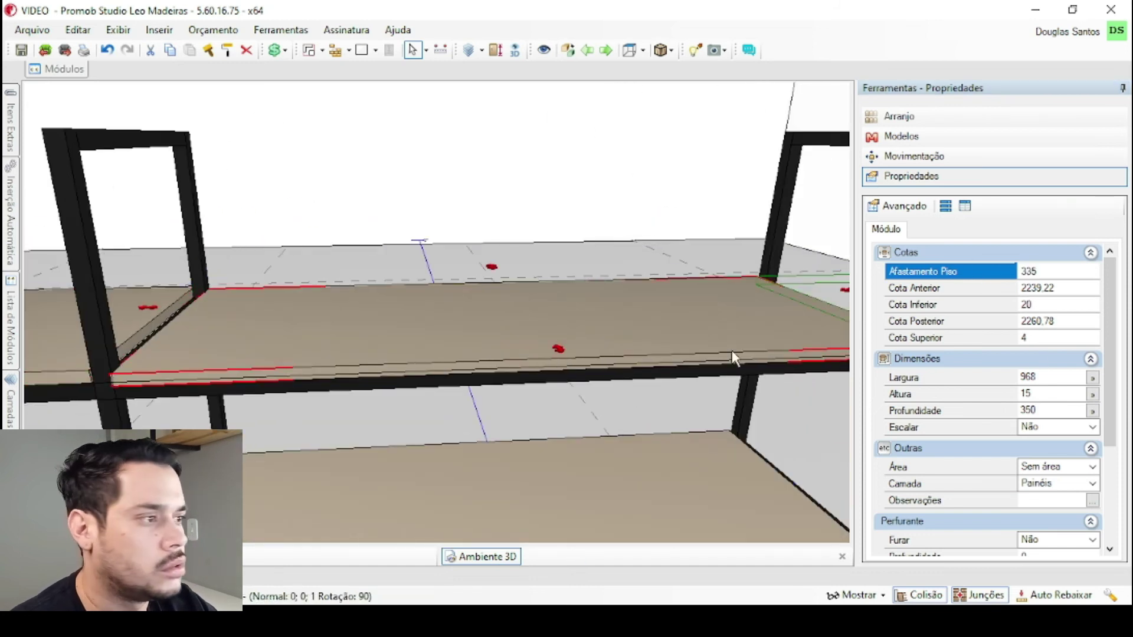
left_click(941, 275)
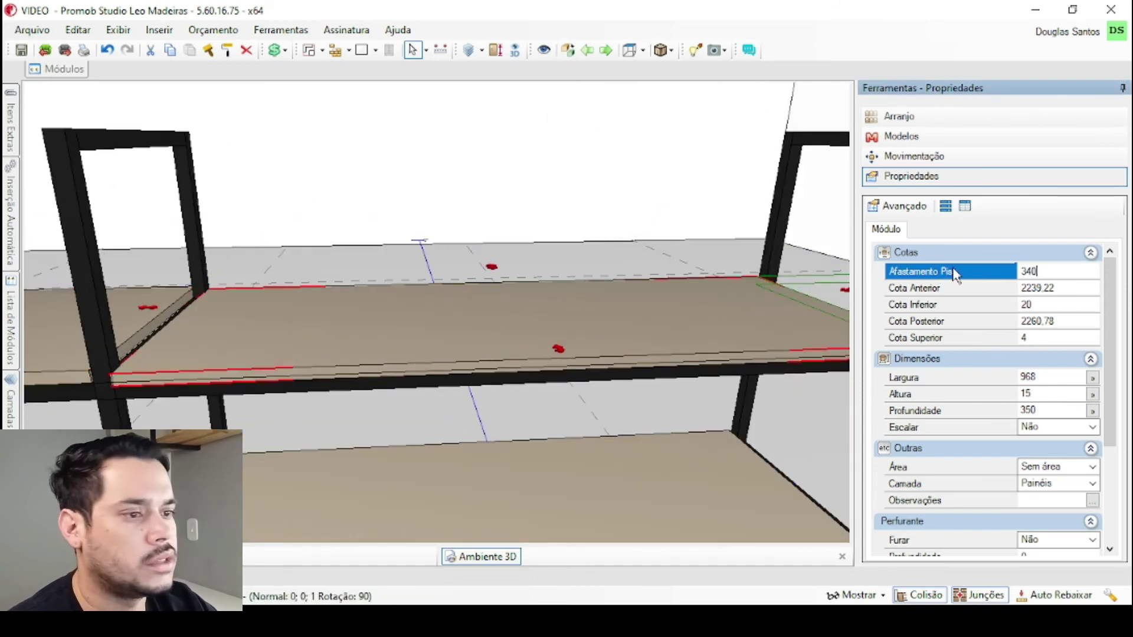
key("Return")
middle_click_drag(478, 377, 377, 307)
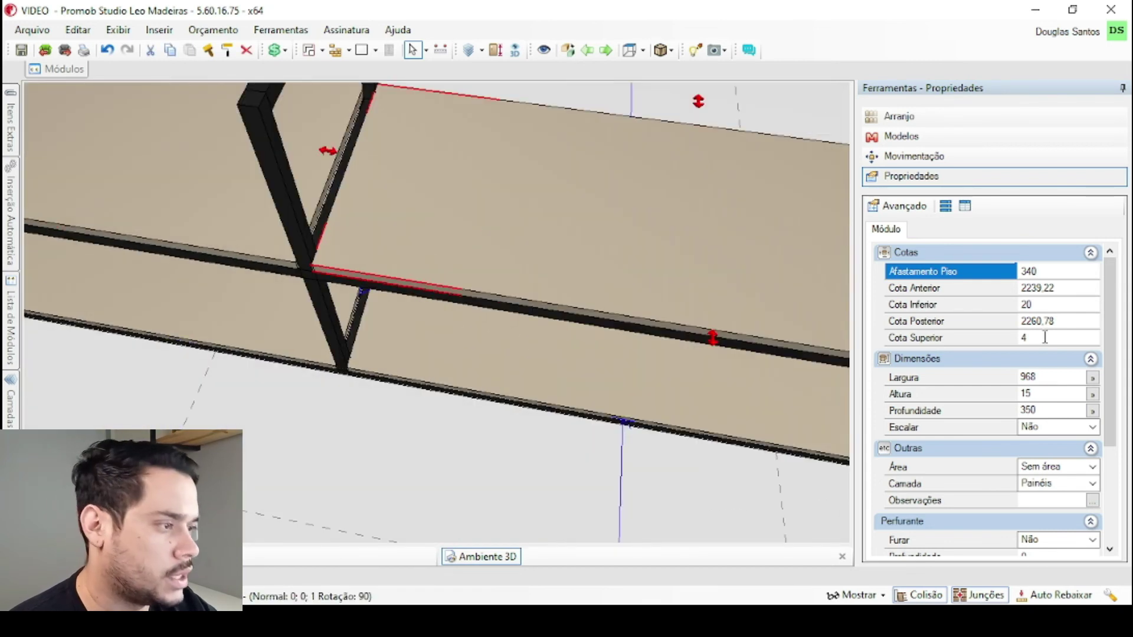
left_click(957, 336)
key("Return")
- Set the Cota Superior of the second bay's lower board to 0
middle_click_drag(486, 304, 181, 174)
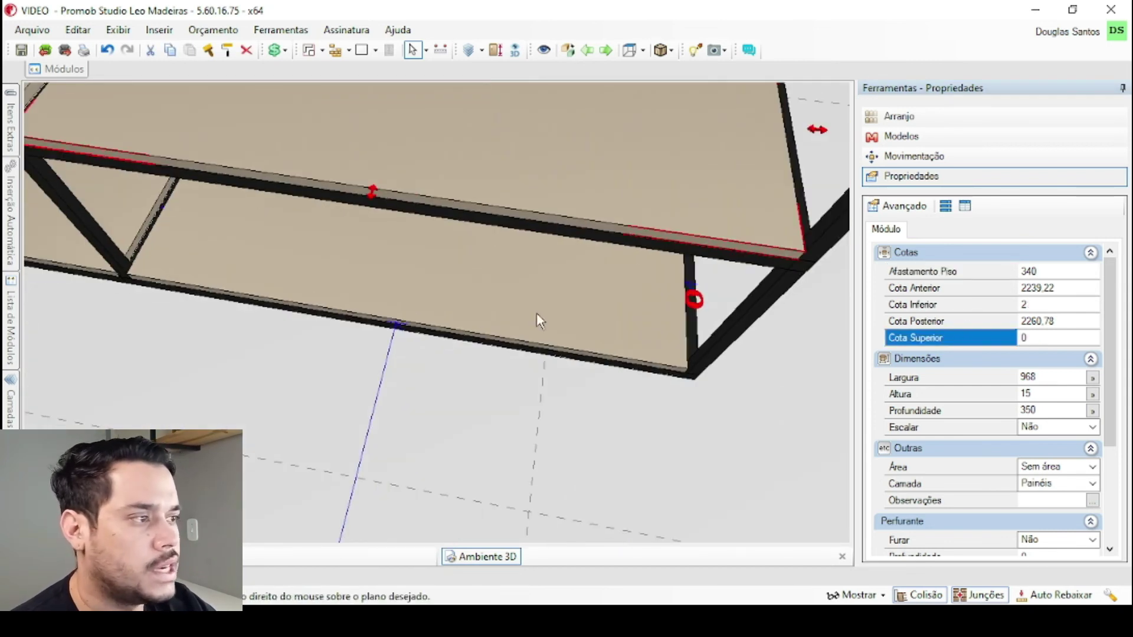
left_click(536, 313)
left_click(965, 335)
type("0")
key("Return")
scroll(366, 207, "down", 3)
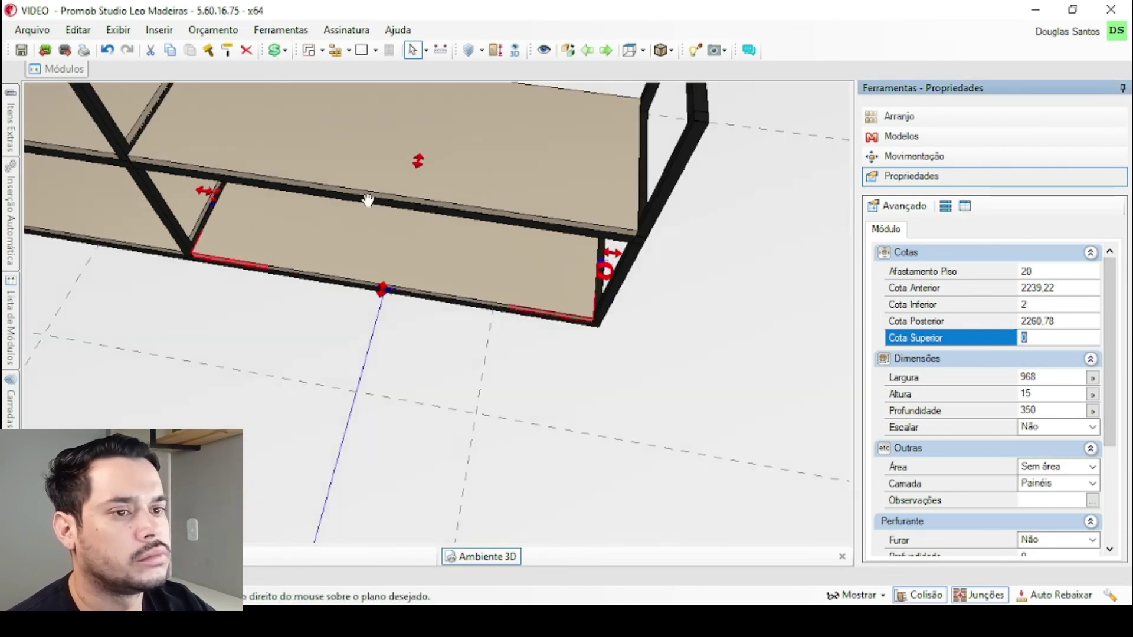
- Examine from below and above how the boards rest on the bars and meet the end frames
middle_click_drag(367, 202, 525, 487)
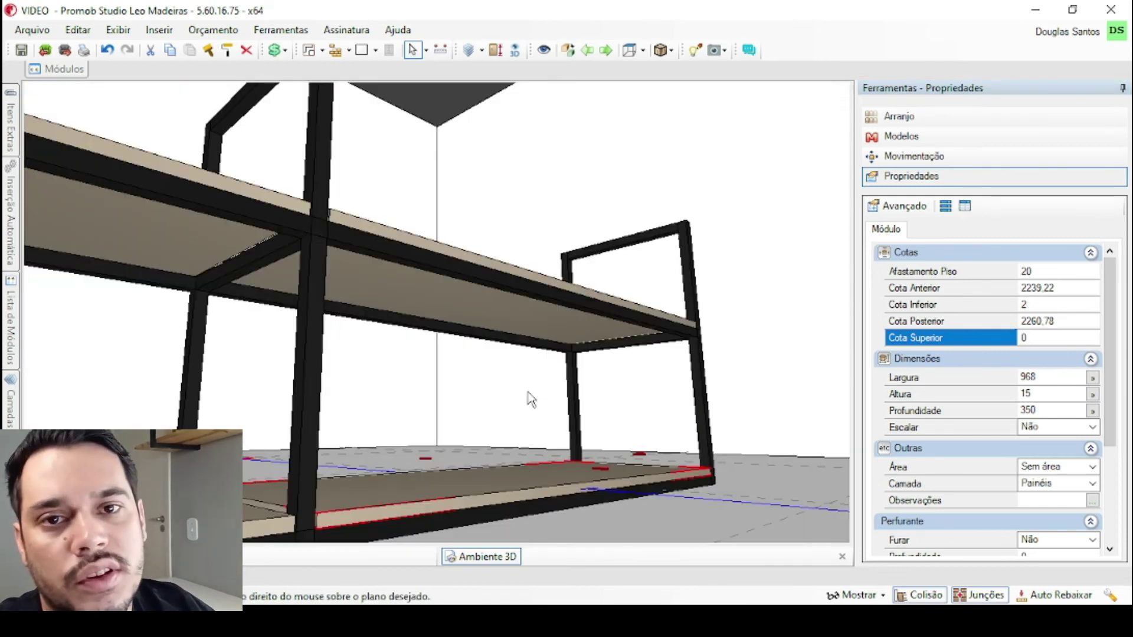
middle_click_drag(527, 397, 476, 561)
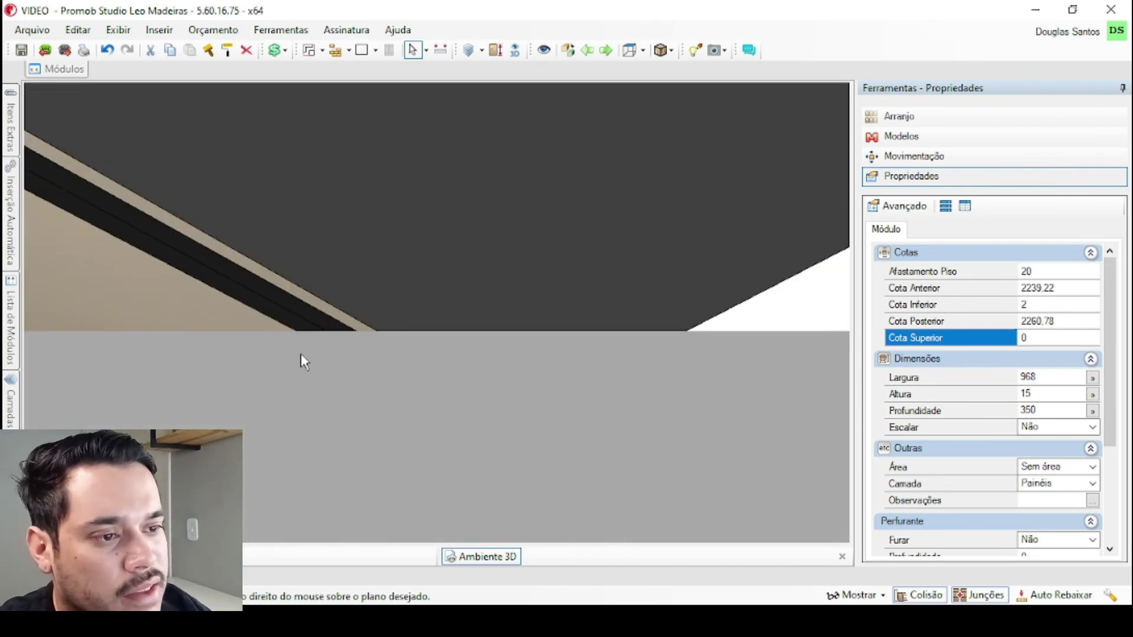
scroll(330, 357, "up", 3)
middle_click_drag(354, 354, 401, 402)
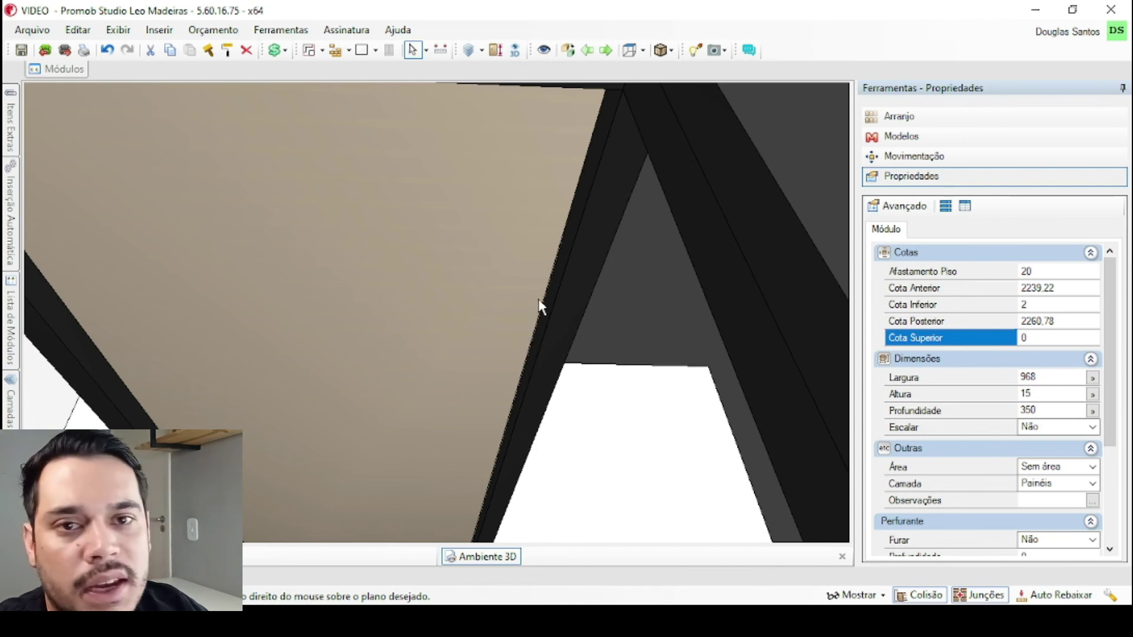
middle_click_drag(538, 217, 341, 425)
scroll(341, 425, "down", 5)
scroll(70, 345, "up", 1)
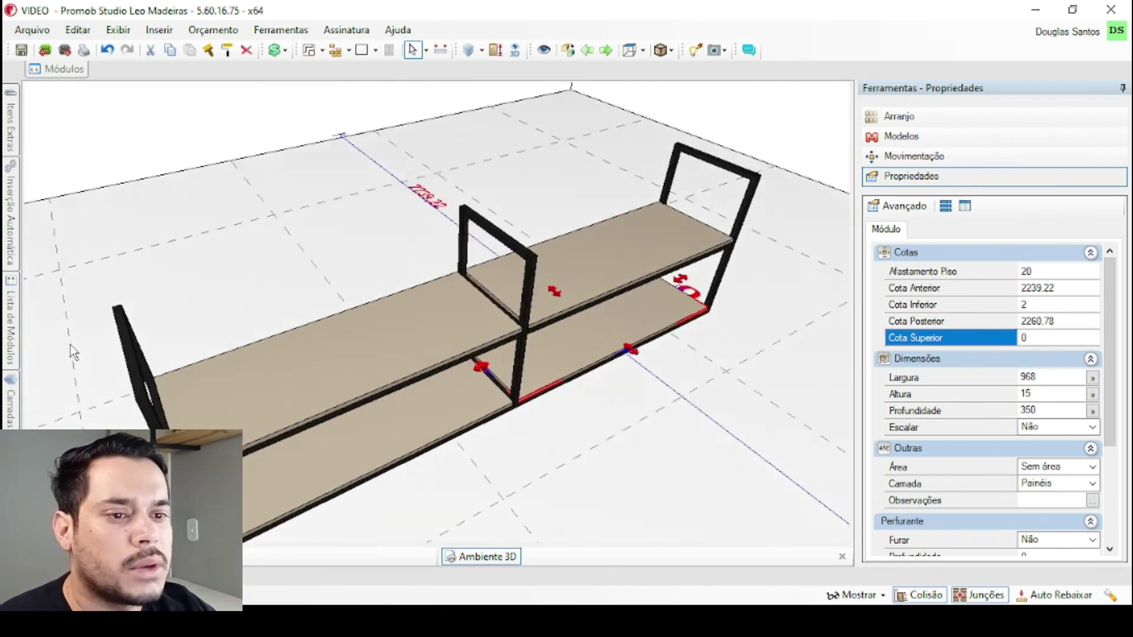
scroll(71, 345, "up", 2)
middle_click_drag(187, 351, 166, 393)
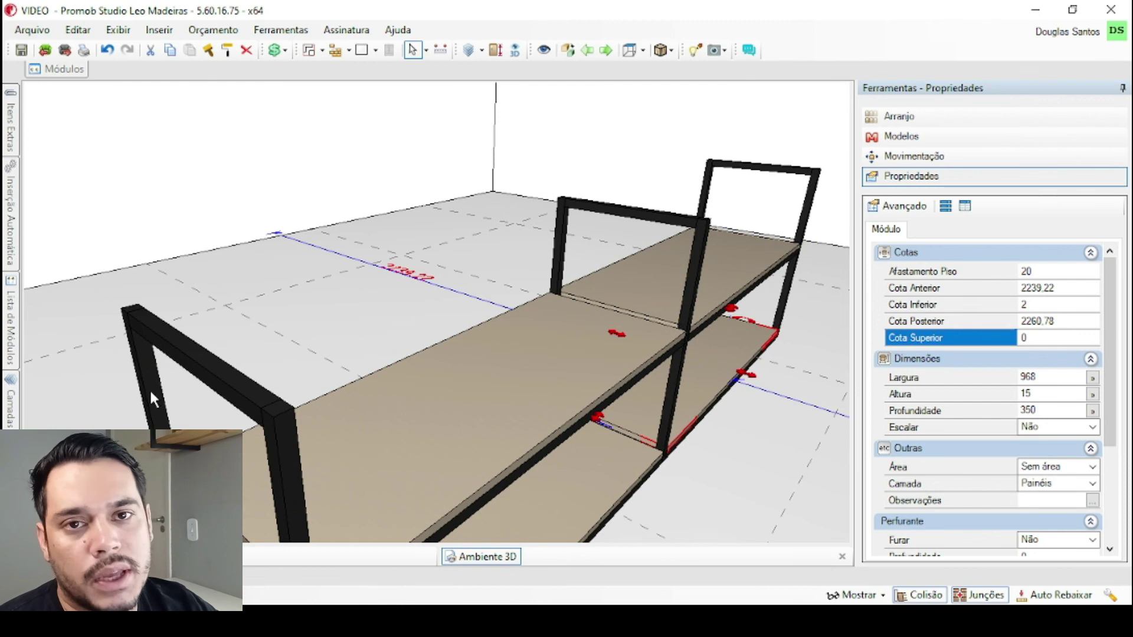
- Select the complete shelf, including all metal frames and boards
scroll(151, 395, "down", 4)
middle_click_drag(220, 379, 313, 404)
middle_click_drag(401, 387, 522, 306)
left_click_drag(622, 237, 130, 452)
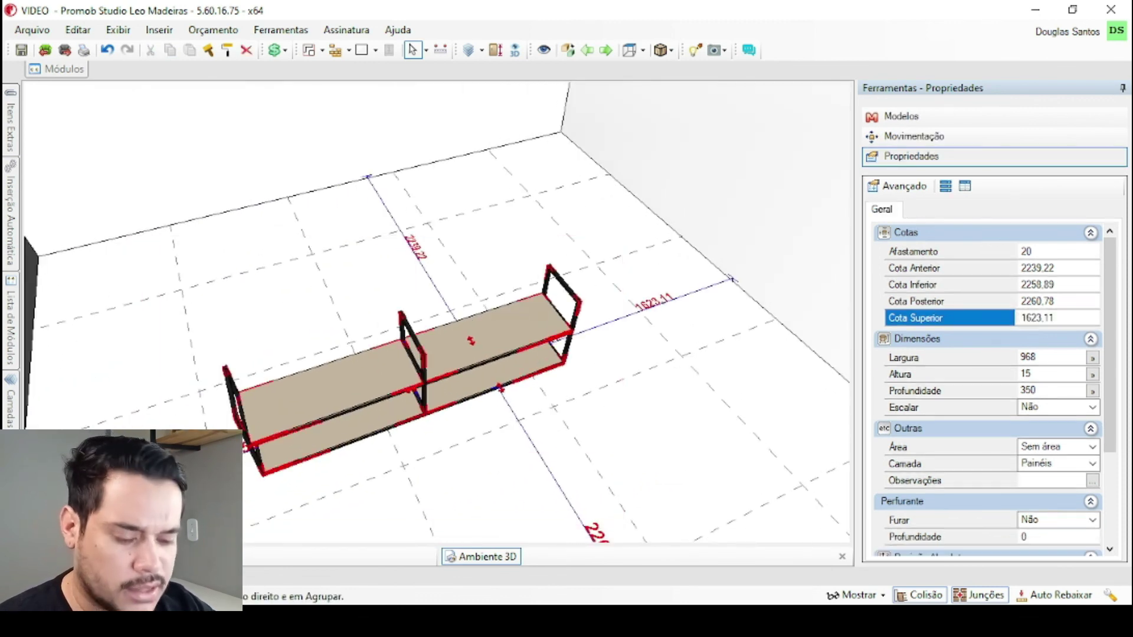